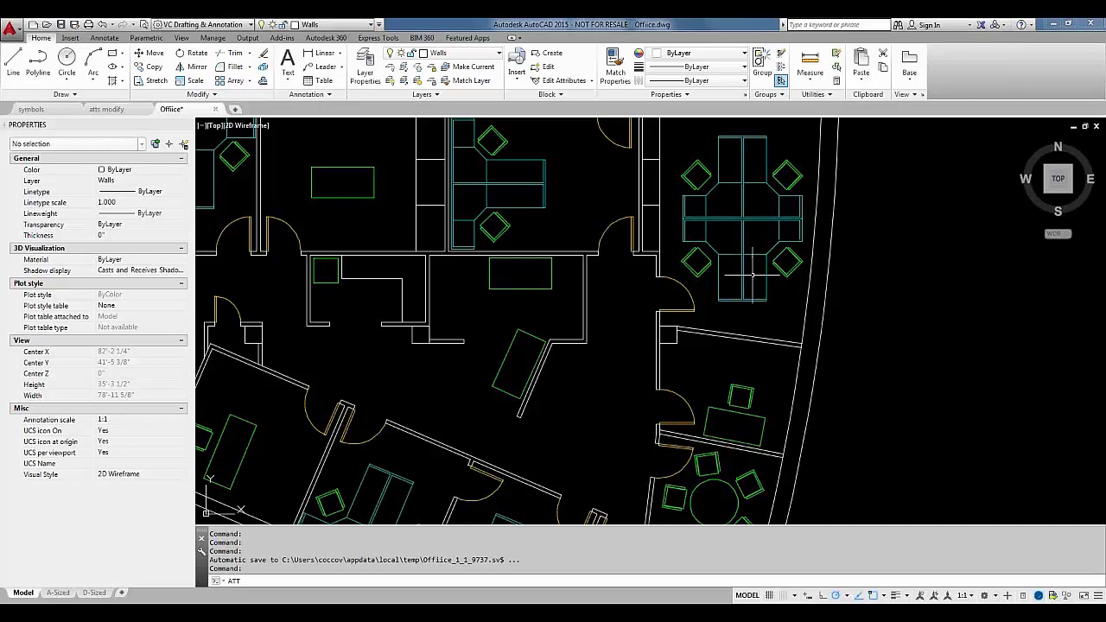
Step: Switch to the symbols drawing
{"action": "mouse_move", "coordinate": [751, 217]}
{"action": "left_click", "coordinate": [53, 110]}
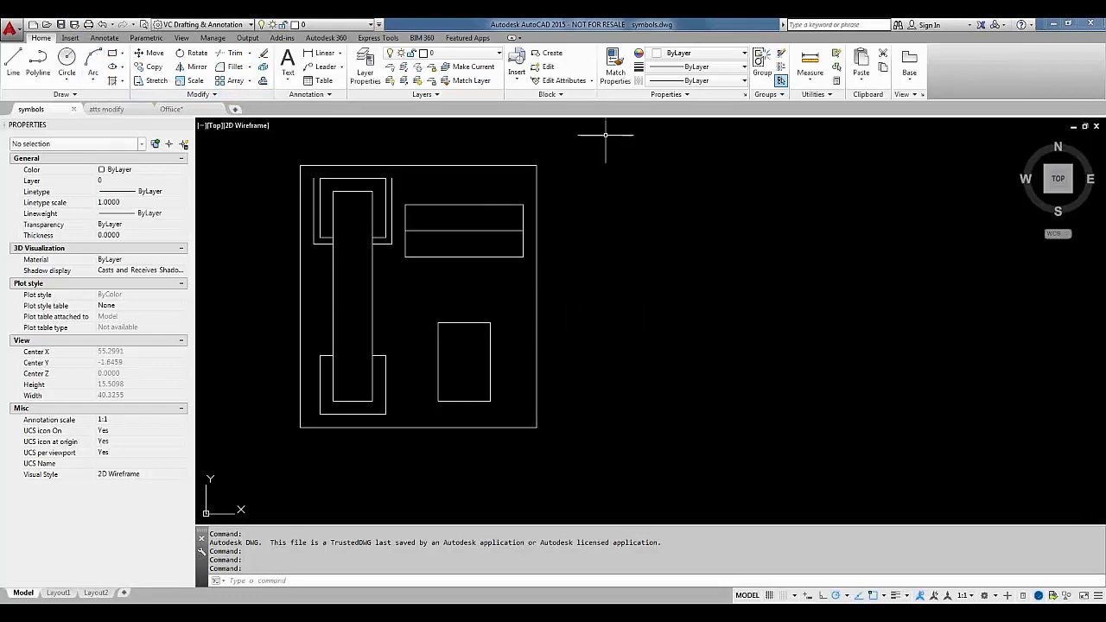
{"action": "left_click", "coordinate": [559, 97]}
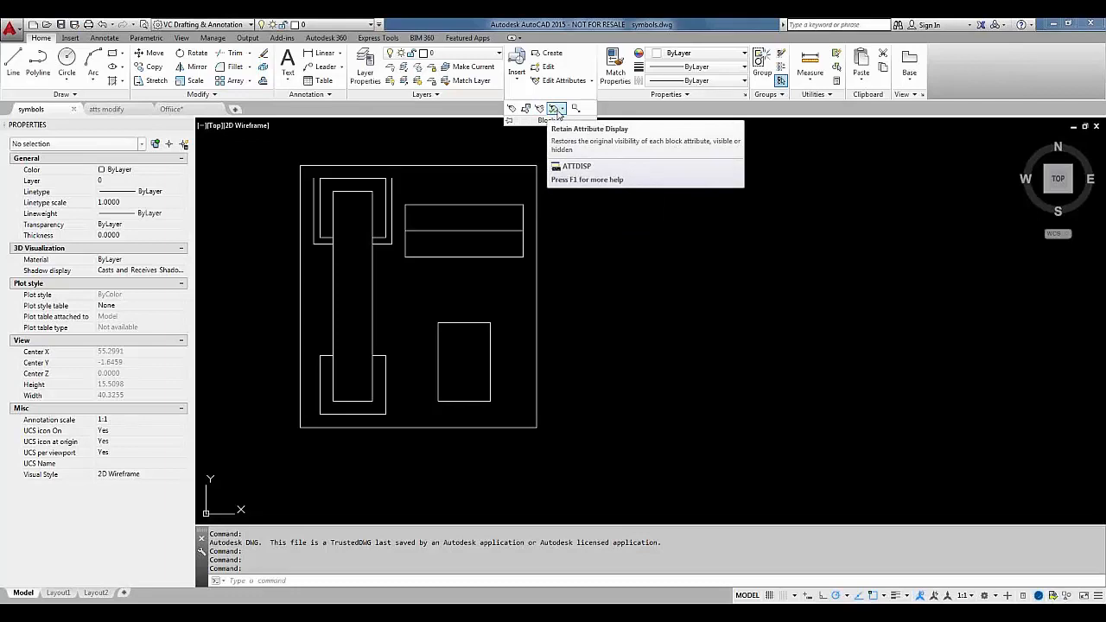
{"action": "left_click", "coordinate": [593, 82]}
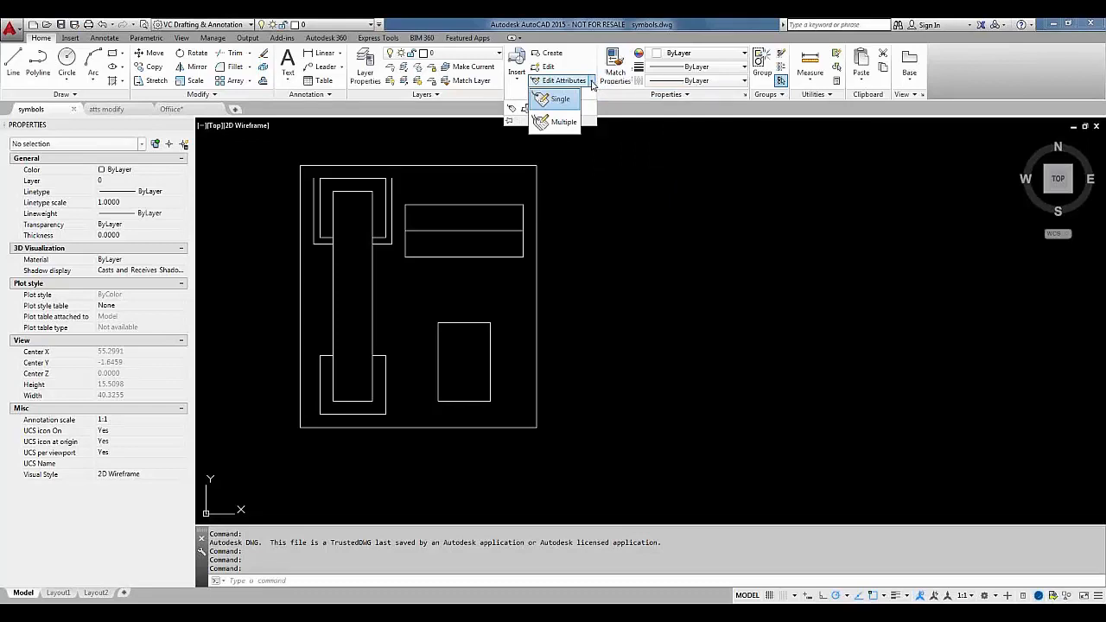
{"action": "left_click", "coordinate": [611, 221]}
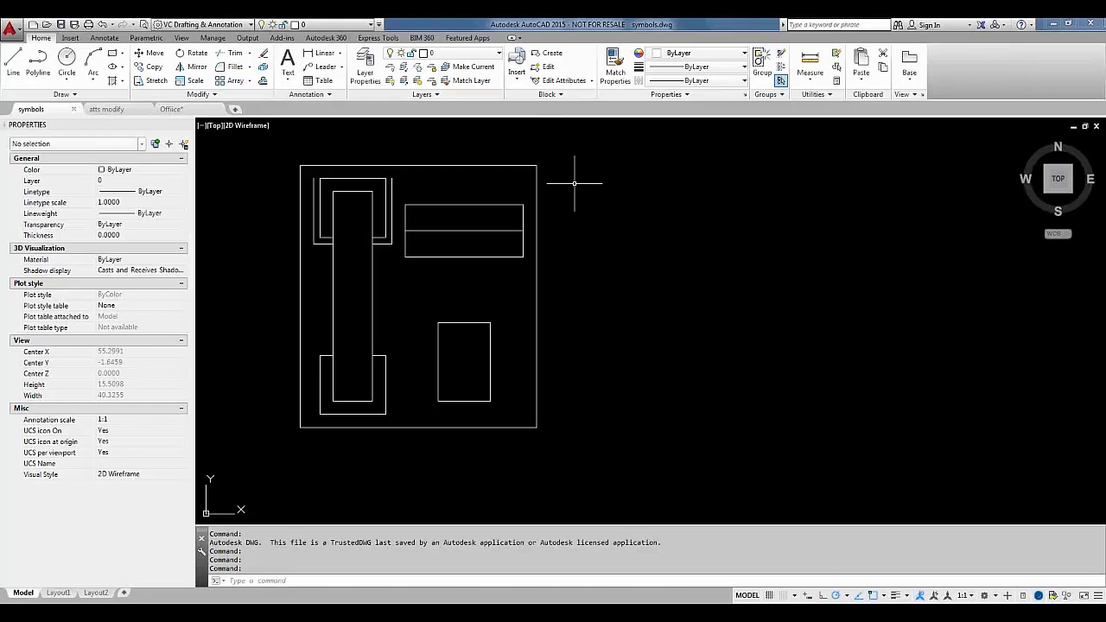
{"action": "left_click", "coordinate": [475, 164]}
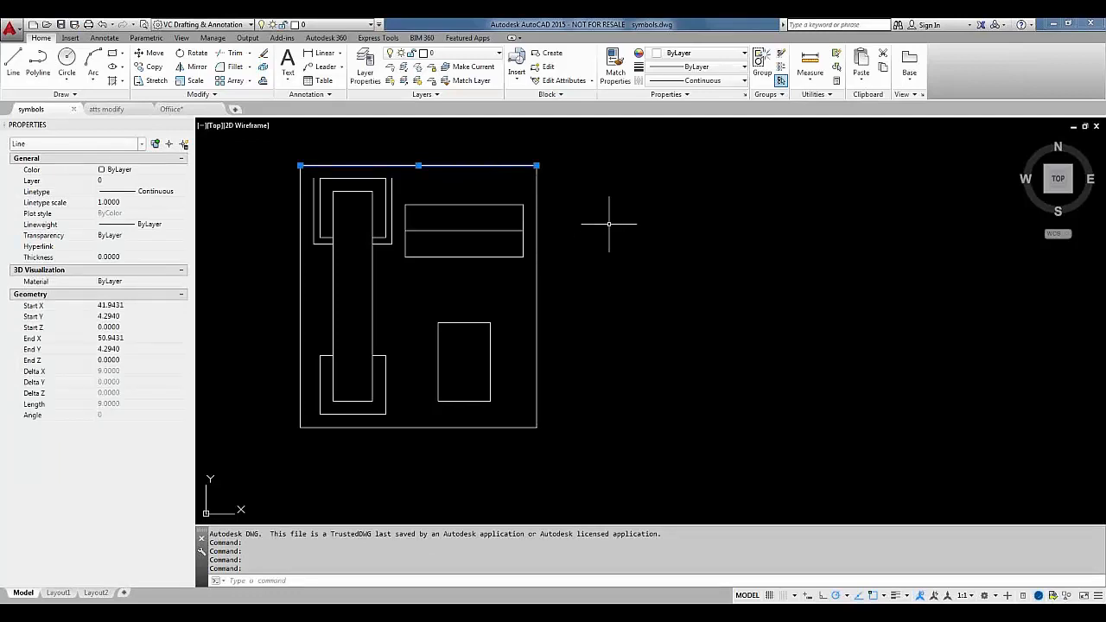
{"action": "key", "text": "Escape"}
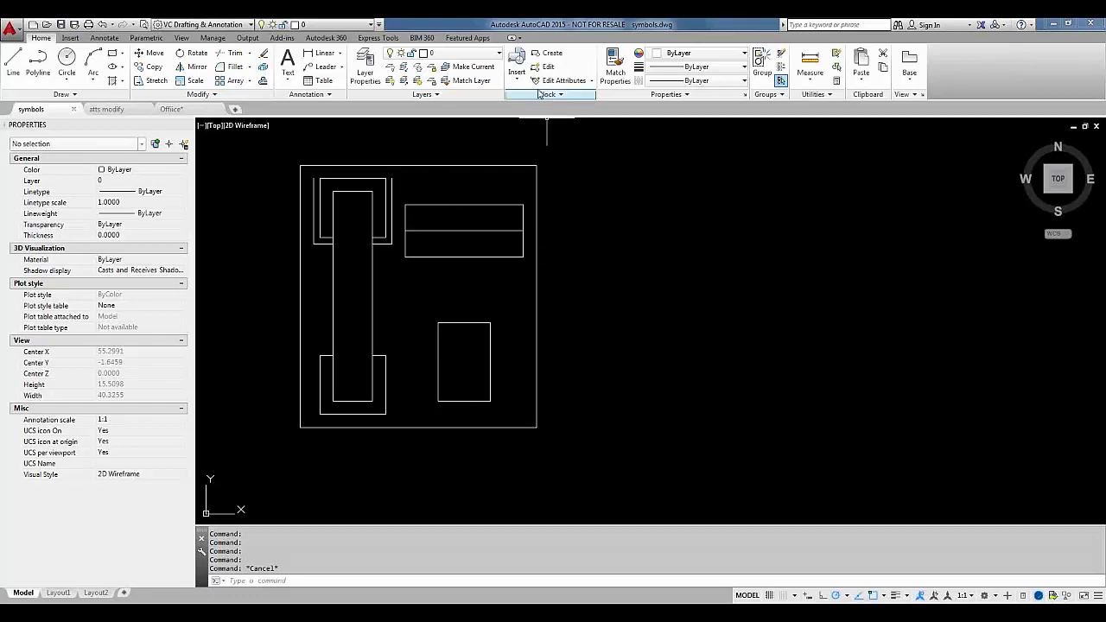
Step: Start a new attribute definition with the Invisible mode turned off
{"action": "left_click", "coordinate": [570, 81]}
{"action": "left_click", "coordinate": [554, 96]}
{"action": "left_click", "coordinate": [510, 110]}
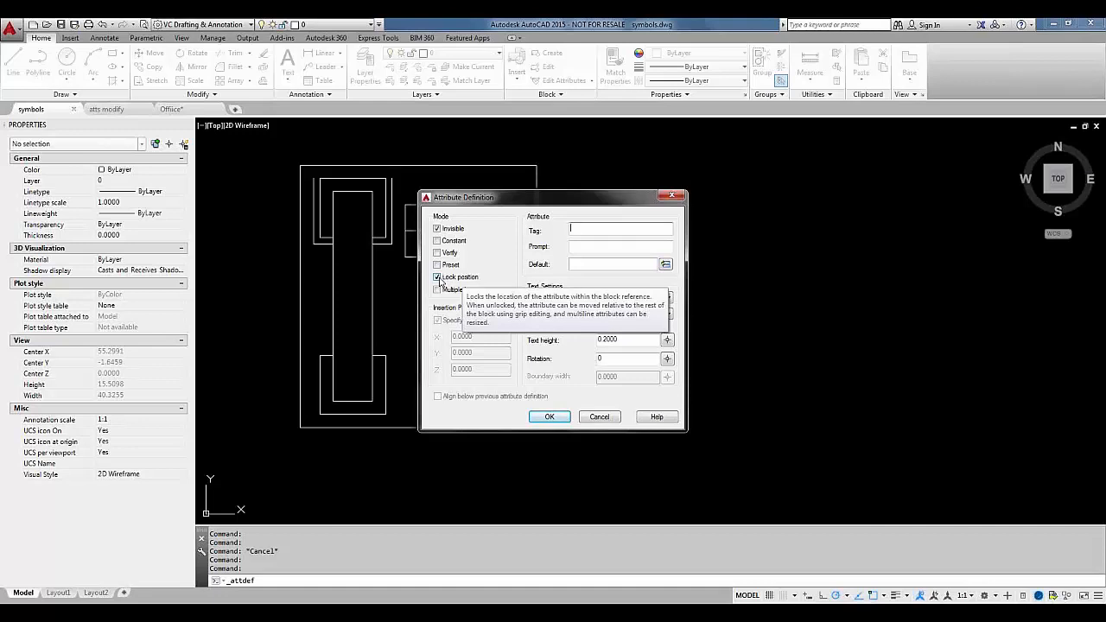
{"action": "left_click", "coordinate": [437, 228]}
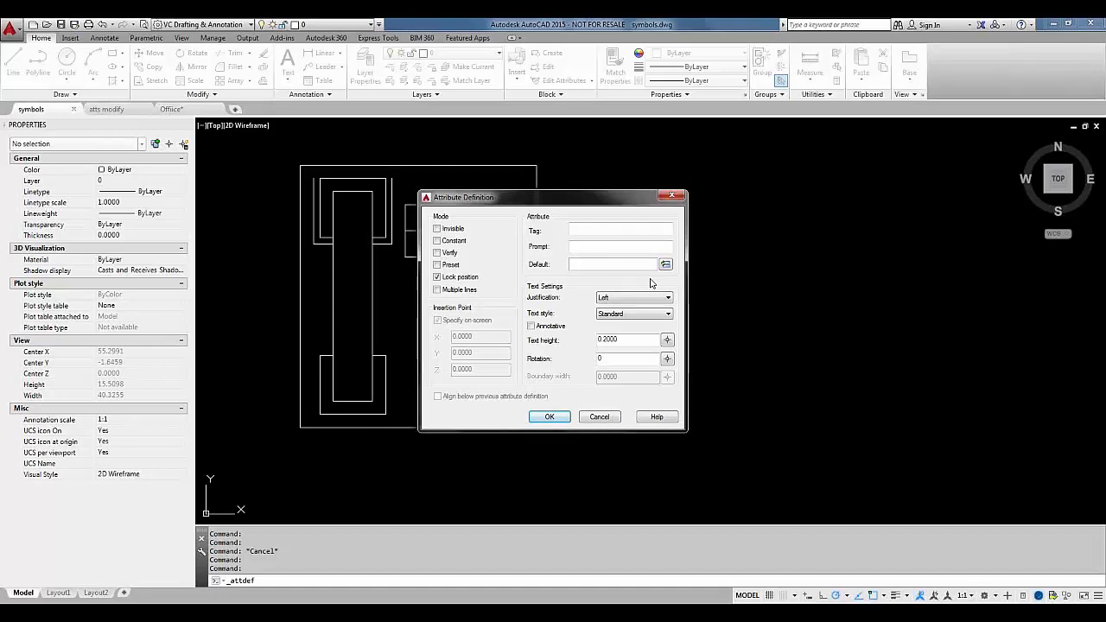
Step: Set the attribute's tag to Extension, its prompt to "Enter Phone Extension:" and its default value to ###
{"action": "left_click", "coordinate": [584, 229]}
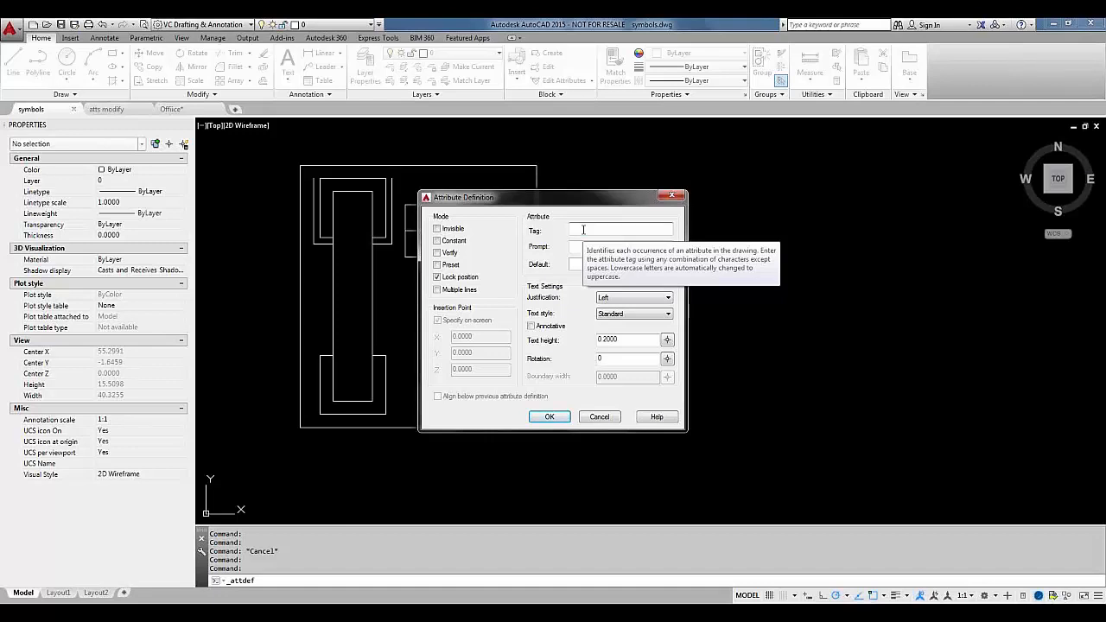
{"action": "type", "text": "Bxtensionn"}
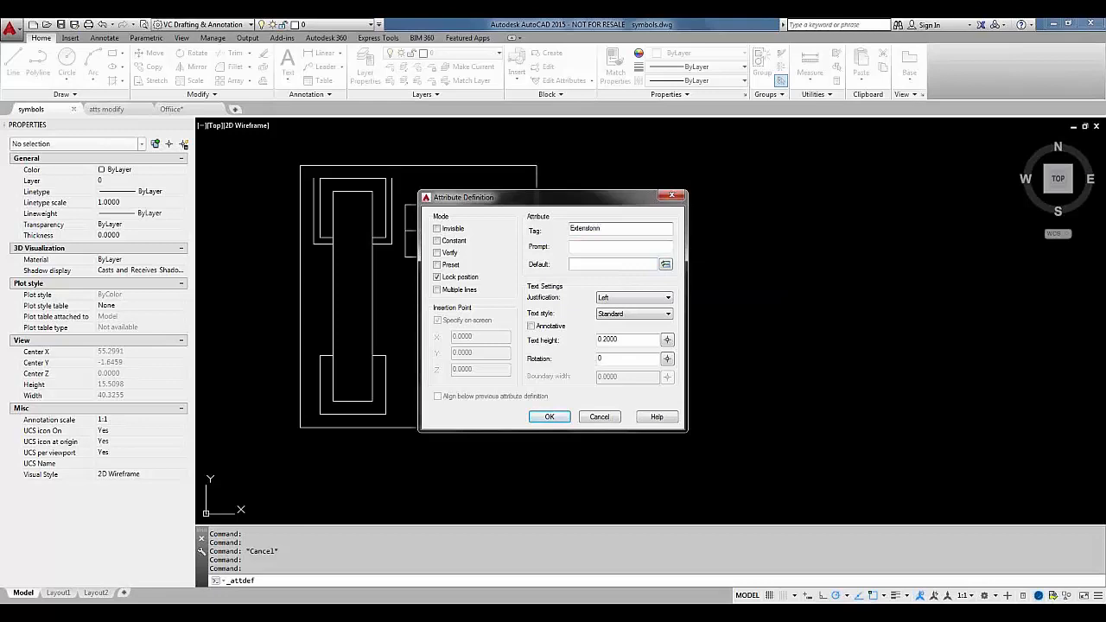
{"action": "key", "text": "Tab"}
{"action": "type", "text": "Enter Phone "}
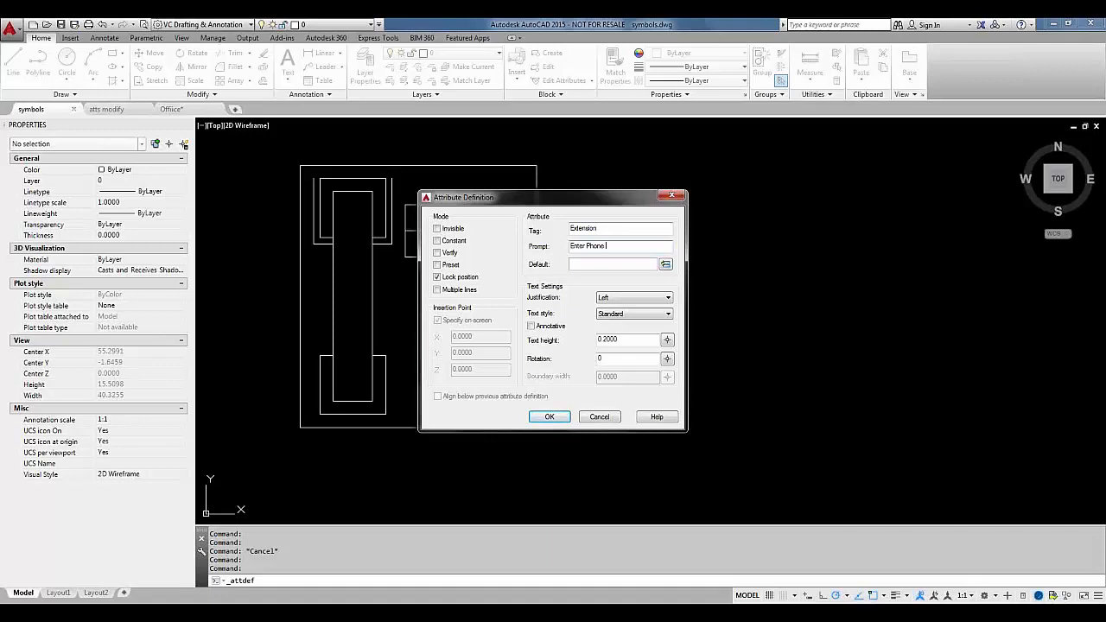
{"action": "type", "text": "Extension"}
{"action": "type", "text": ":"}
{"action": "left_click", "coordinate": [582, 262]}
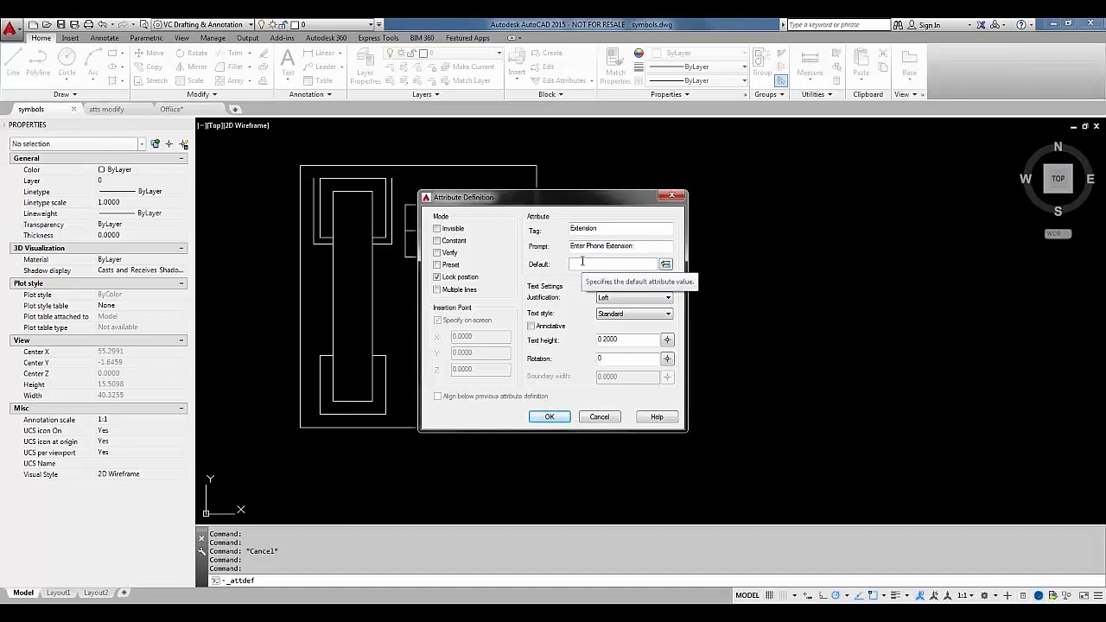
{"action": "left_click", "coordinate": [582, 261]}
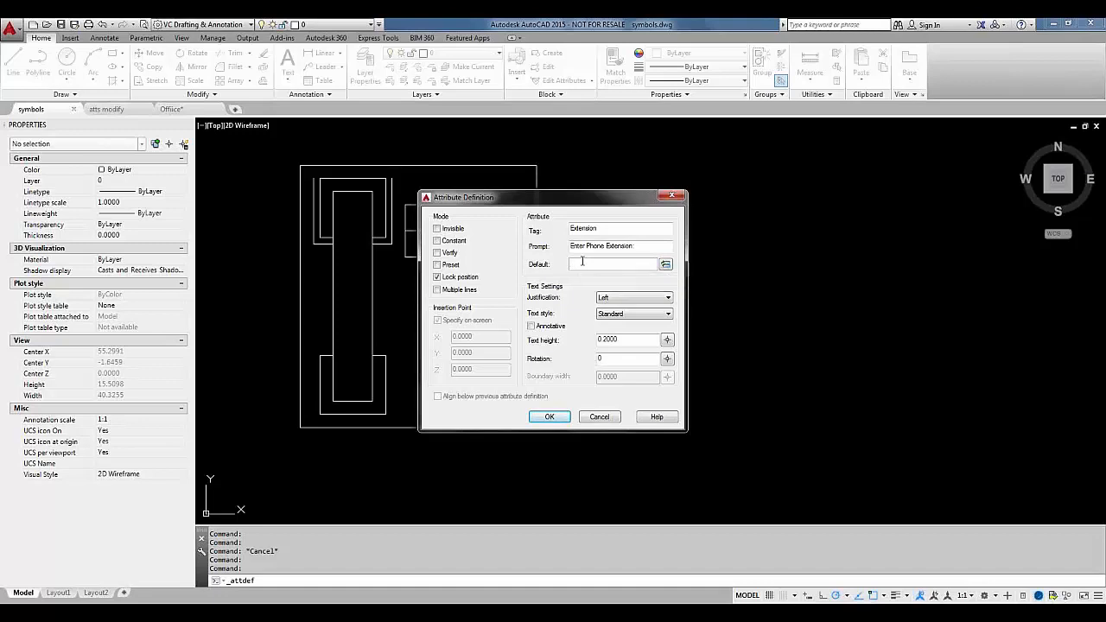
{"action": "type", "text": "###"}
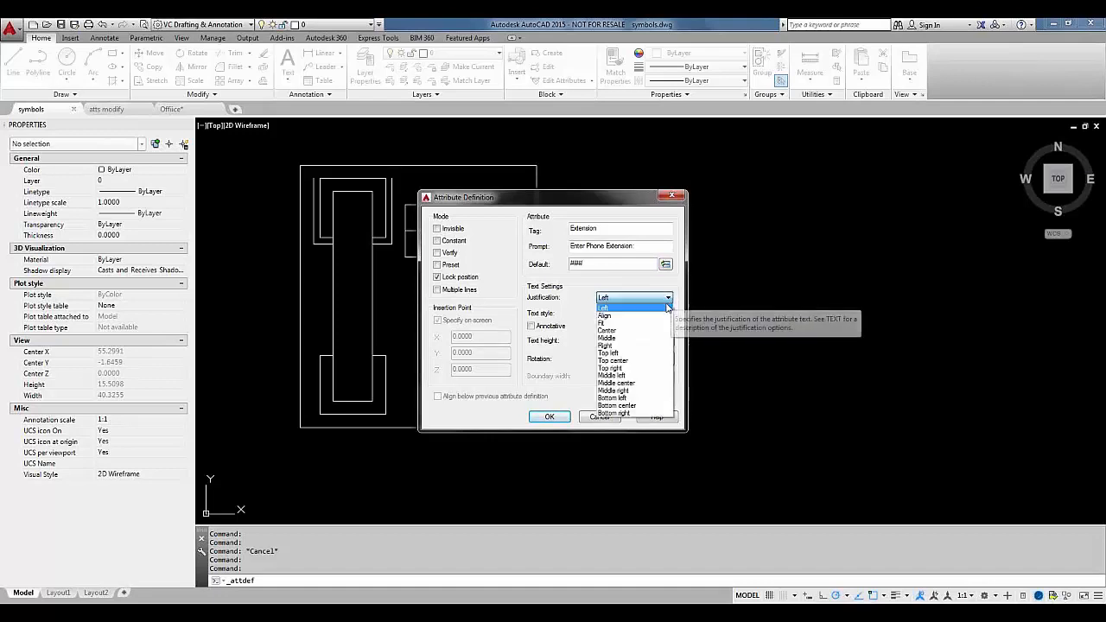
Step: Format the attribute text with Middle center justification, the vcad text style and a height of .5
{"action": "left_click", "coordinate": [623, 384]}
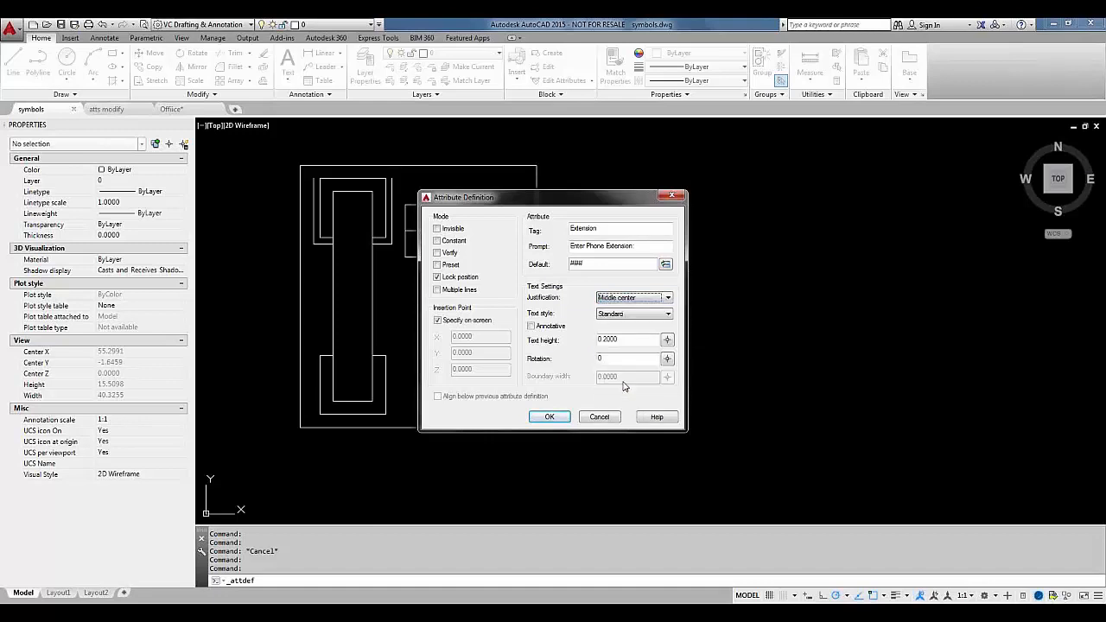
{"action": "left_click", "coordinate": [628, 316]}
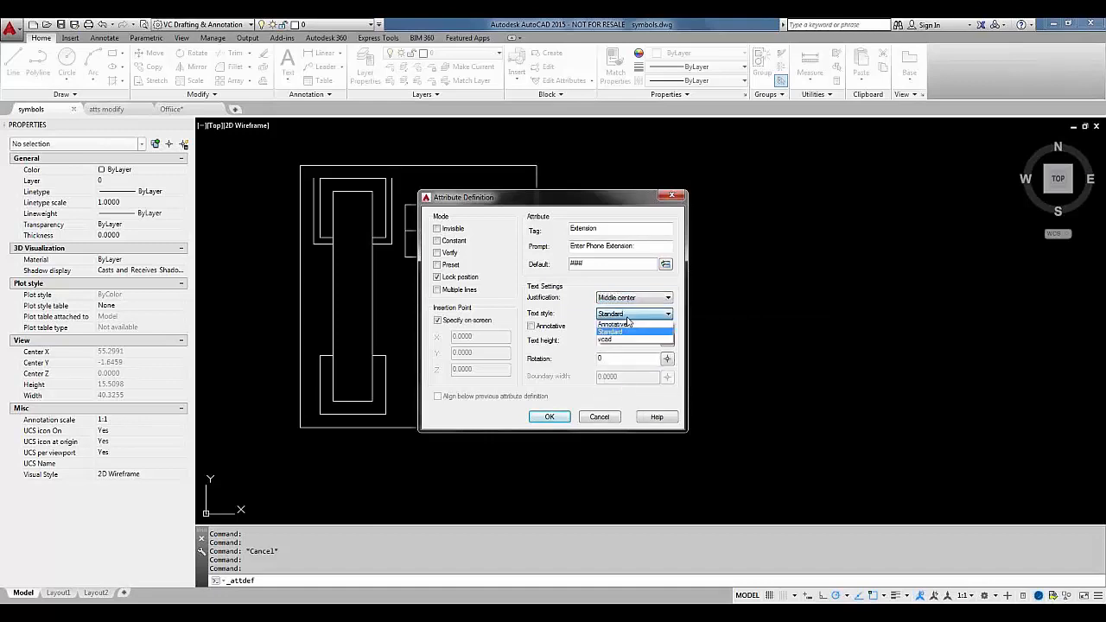
{"action": "left_click", "coordinate": [610, 339]}
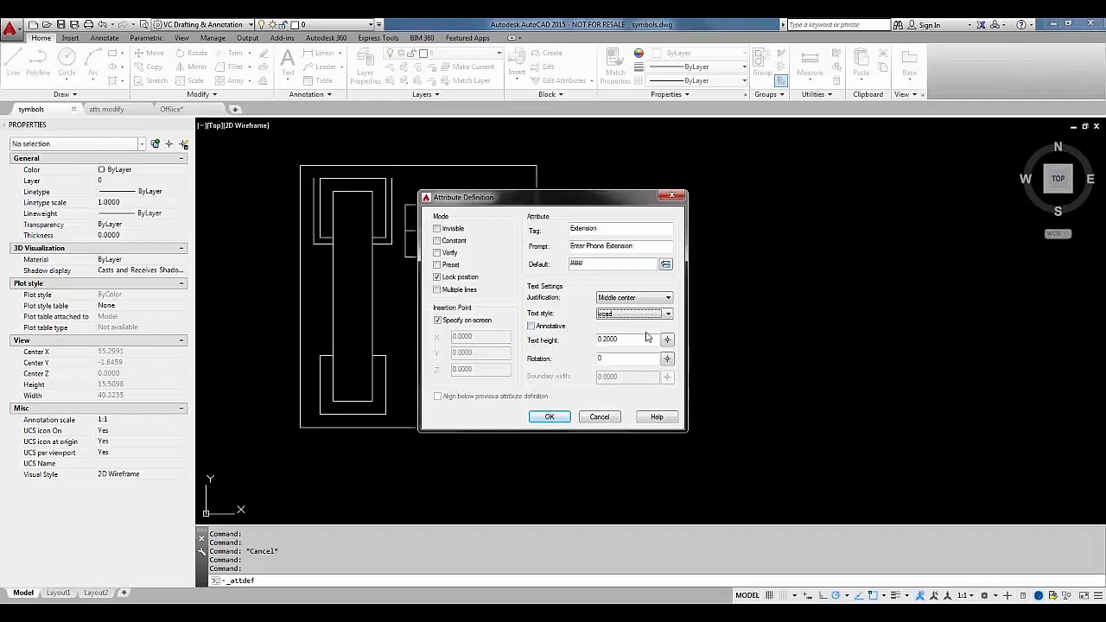
{"action": "left_click_drag", "start_coordinate": [639, 339], "coordinate": [576, 346]}
{"action": "type", "text": ".5"}
Step: Confirm the definition and place the Extension attribute at the centre of the phone's outer rectangle
{"action": "left_click", "coordinate": [560, 421]}
{"action": "left_click", "coordinate": [543, 420]}
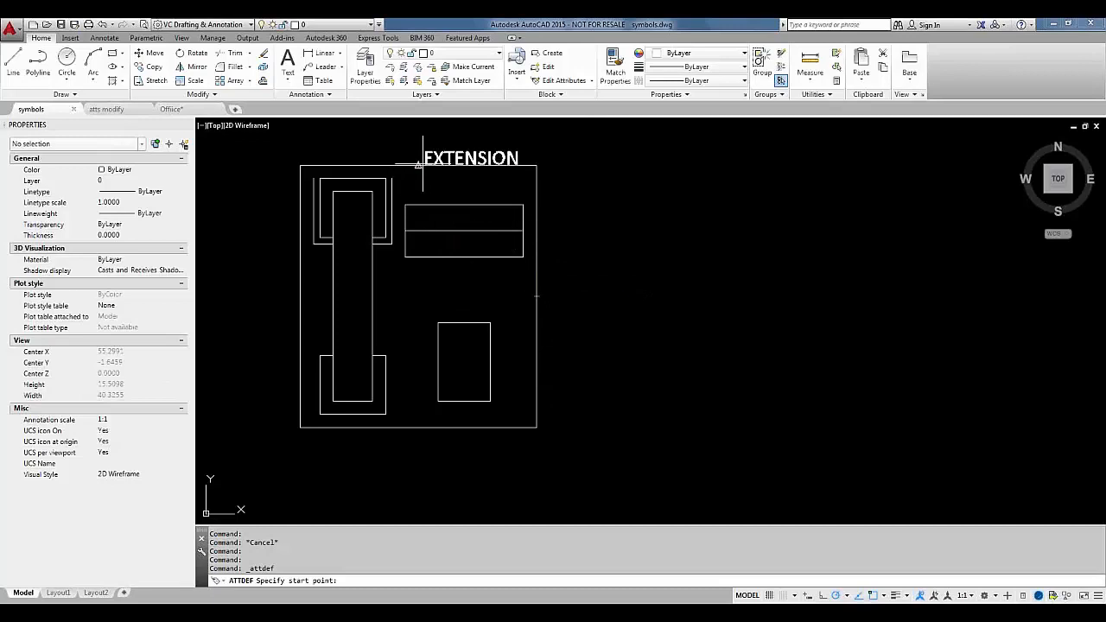
{"action": "left_click", "coordinate": [418, 295]}
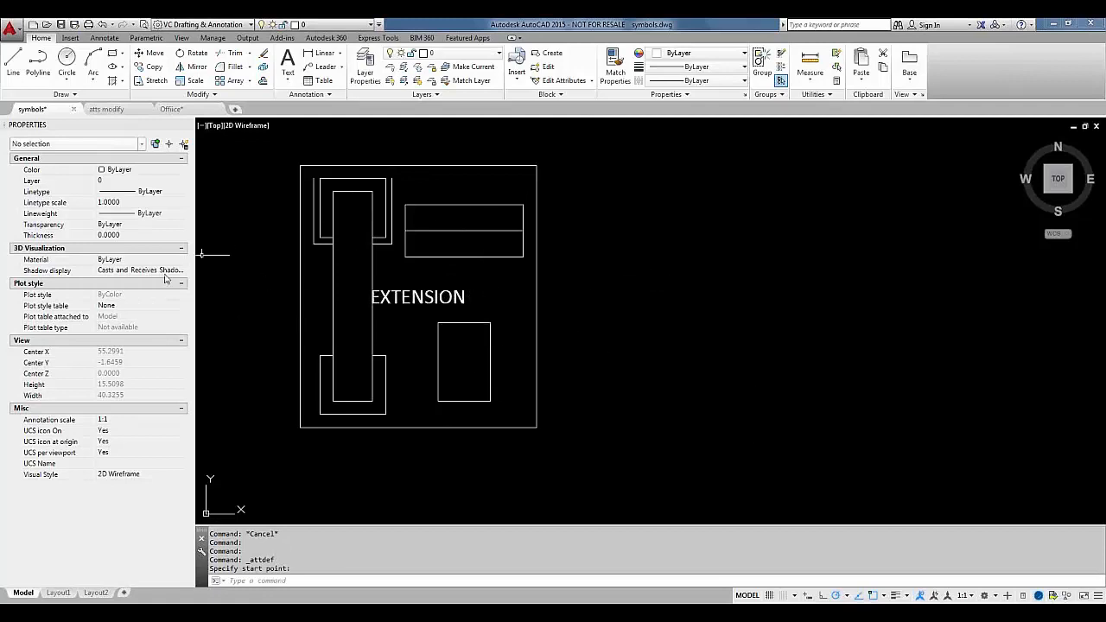
Step: Move the EXTENSION attribute slightly to the right so it clears the handset, then deselect it
{"action": "left_click", "coordinate": [396, 296]}
{"action": "left_click", "coordinate": [418, 296]}
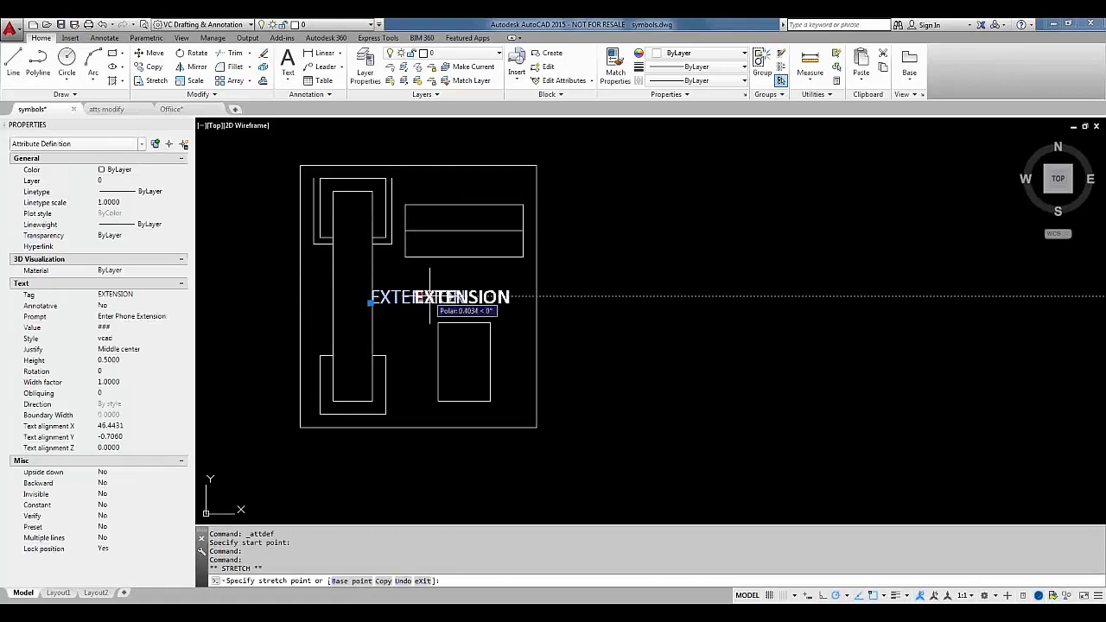
{"action": "left_click", "coordinate": [432, 297]}
{"action": "key", "text": "Escape"}
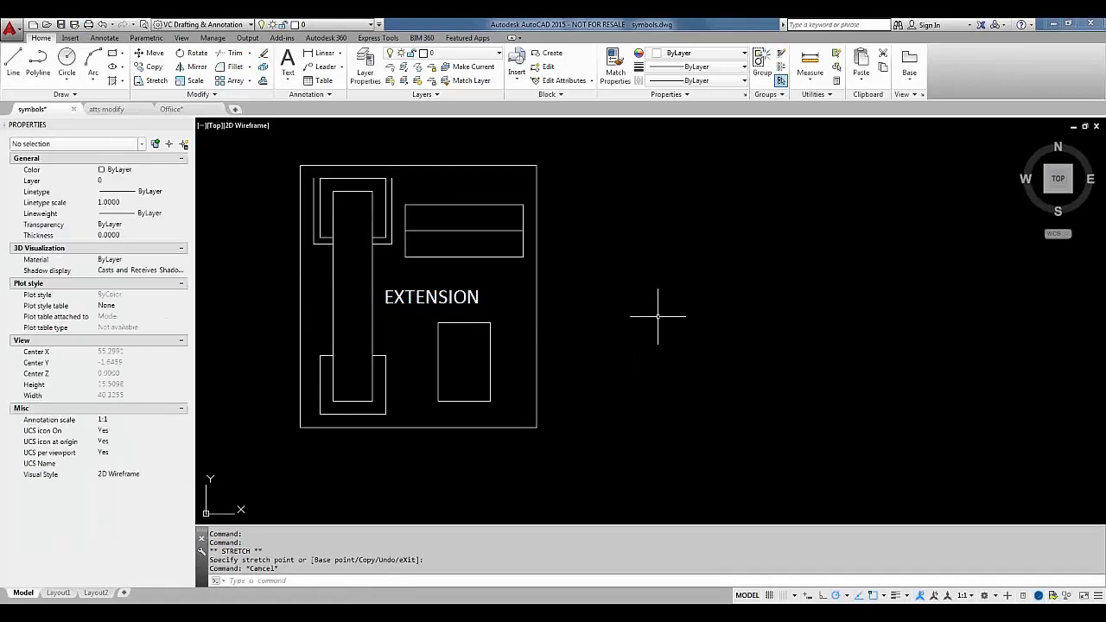
Step: Start a second attribute definition with the Invisible mode turned on and the tag Emp_name
{"action": "type", "text": "ATTDEF"}
{"action": "key", "text": "Return"}
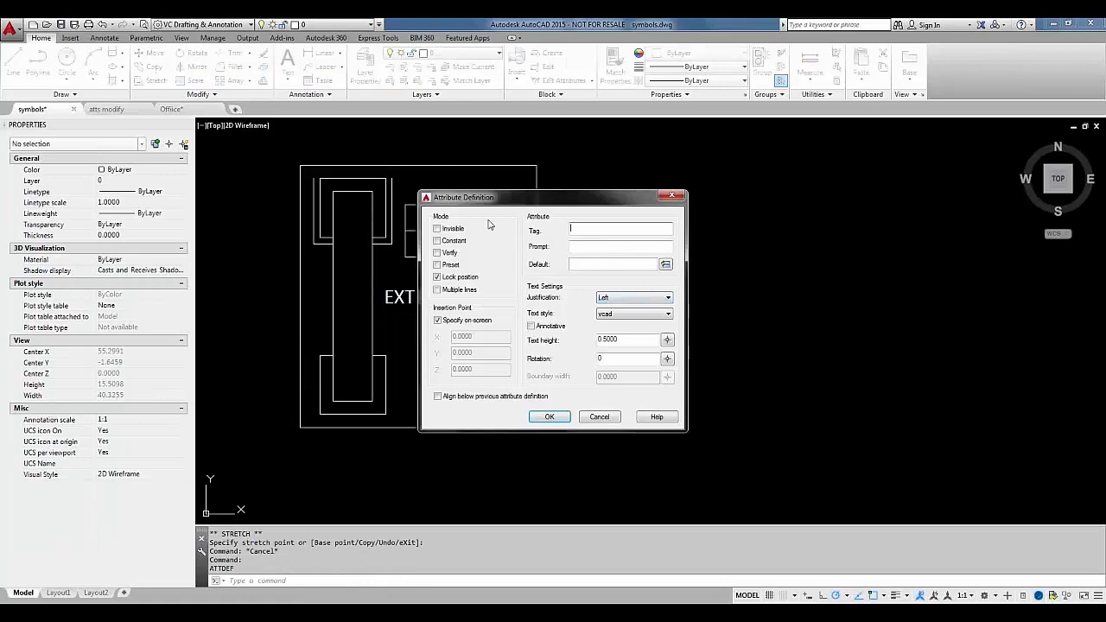
{"action": "left_click", "coordinate": [437, 229]}
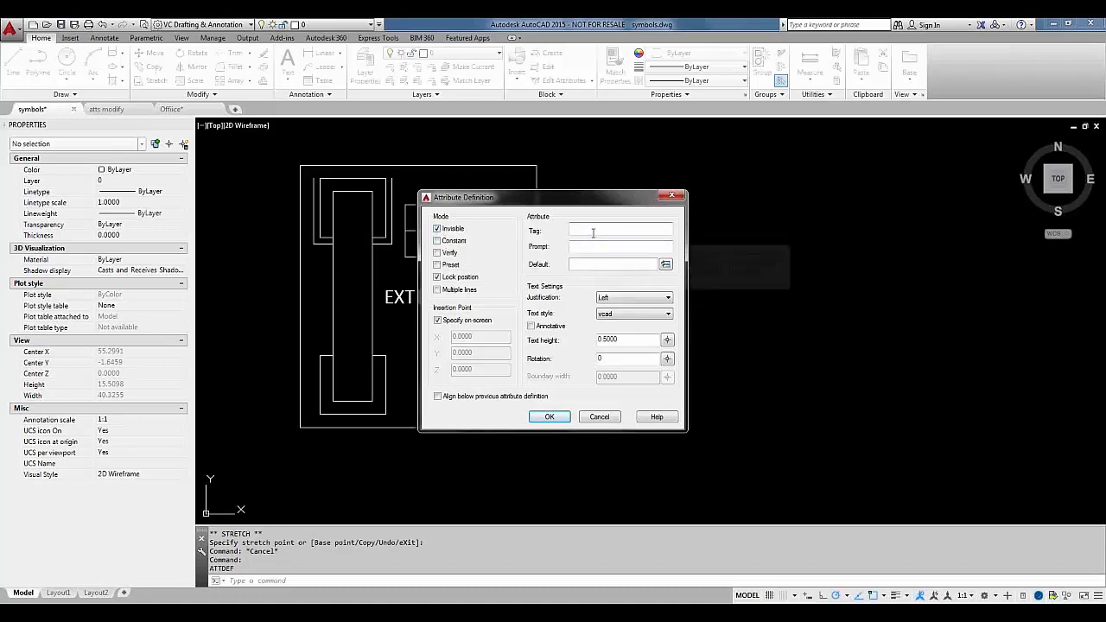
{"action": "type", "text": "Emp"}
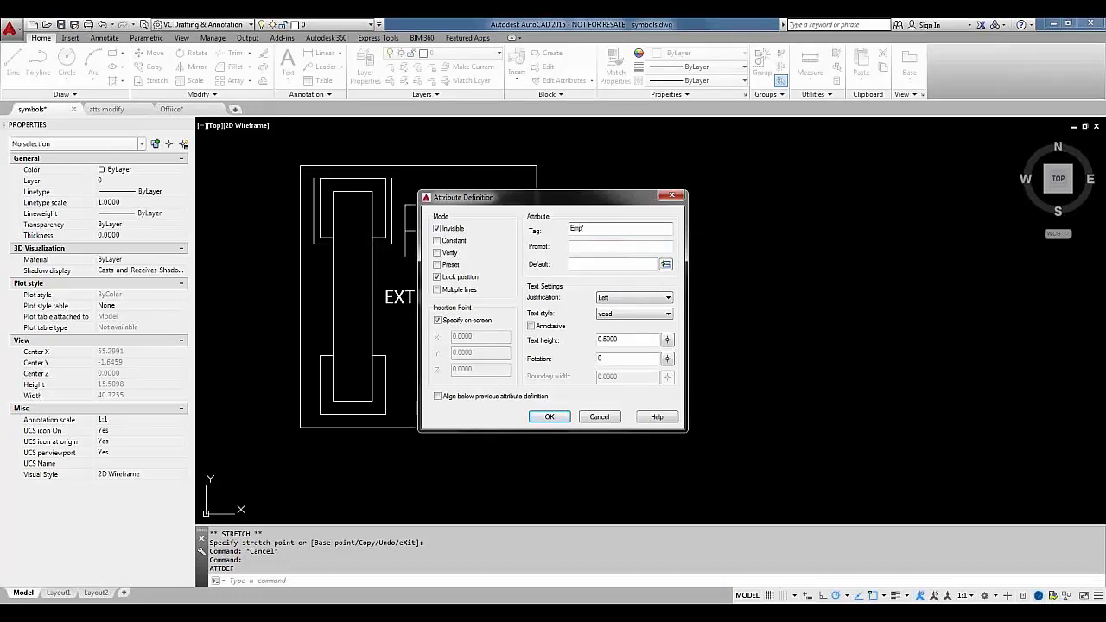
{"action": "type", "text": "_name"}
{"action": "key", "text": "Tab"}
Step: Set the attribute's prompt to "Enter Employee Name" and its default value to "LNAME, FNAME"
{"action": "type", "text": "Empl"}
{"action": "key", "text": "BackSpace"}
{"action": "key", "text": "BackSpace"}
{"action": "key", "text": "BackSpace"}
{"action": "type", "text": "nter Employe"}
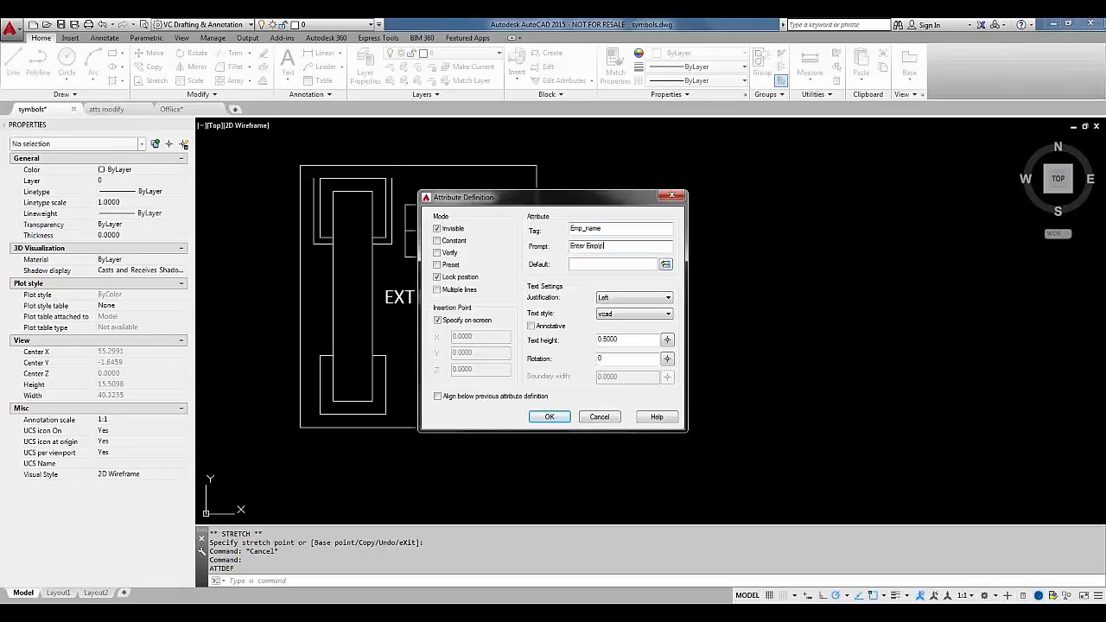
{"action": "type", "text": "e Name"}
{"action": "key", "text": "Tab"}
{"action": "type", "text": "LNAME, FNAME"}
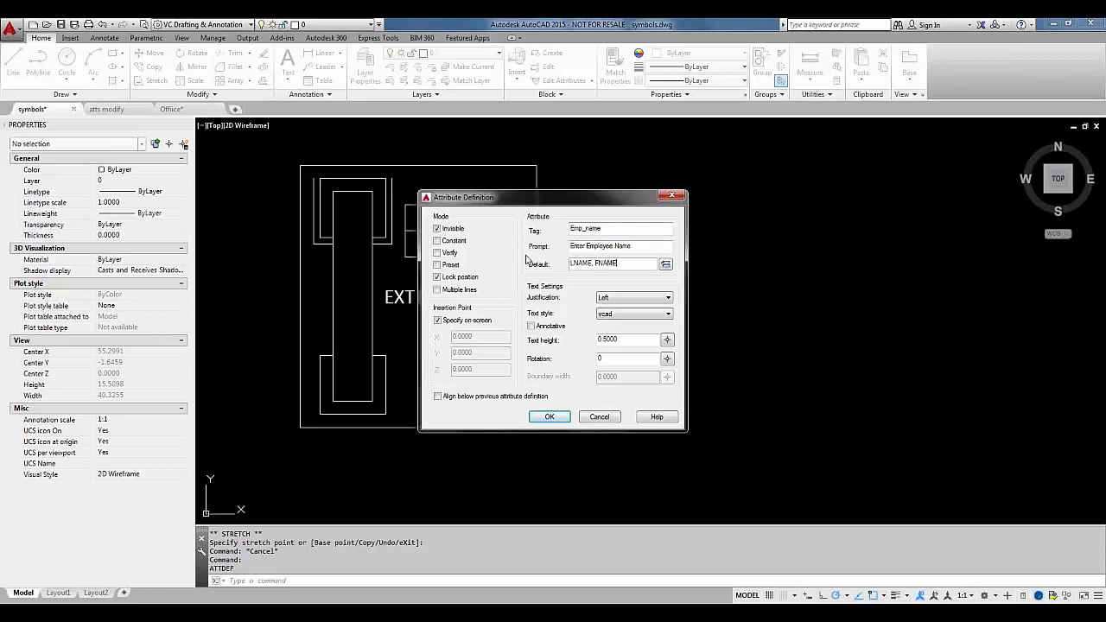
Step: Justify the employee name attribute Middle left and place it 1 unit right of the midpoint of the phone outline's right edge
{"action": "left_click", "coordinate": [641, 300]}
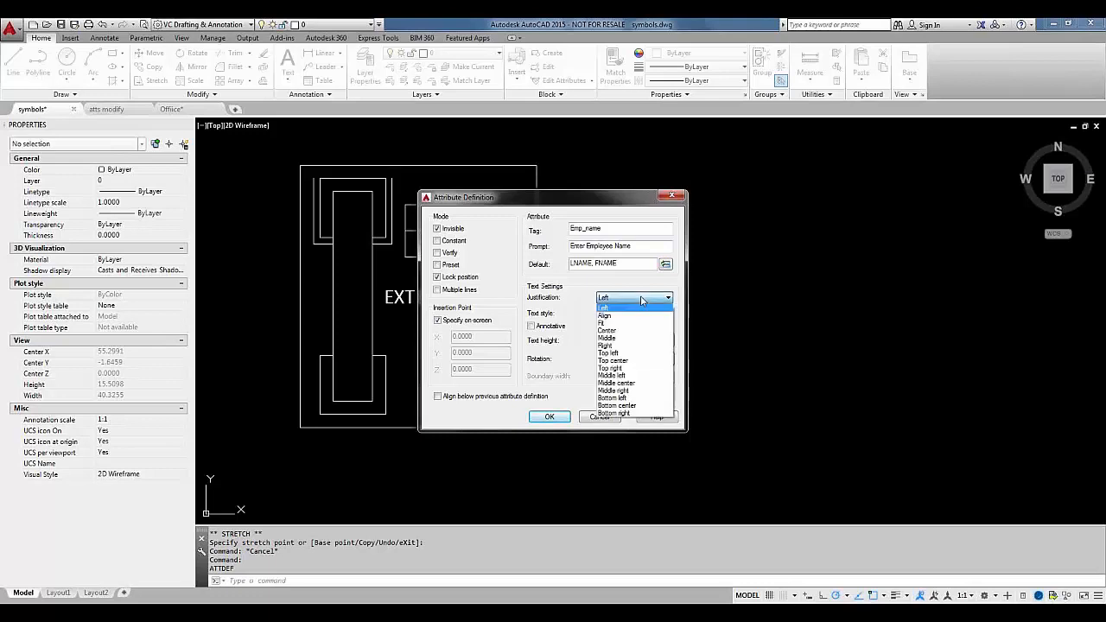
{"action": "left_click", "coordinate": [633, 375]}
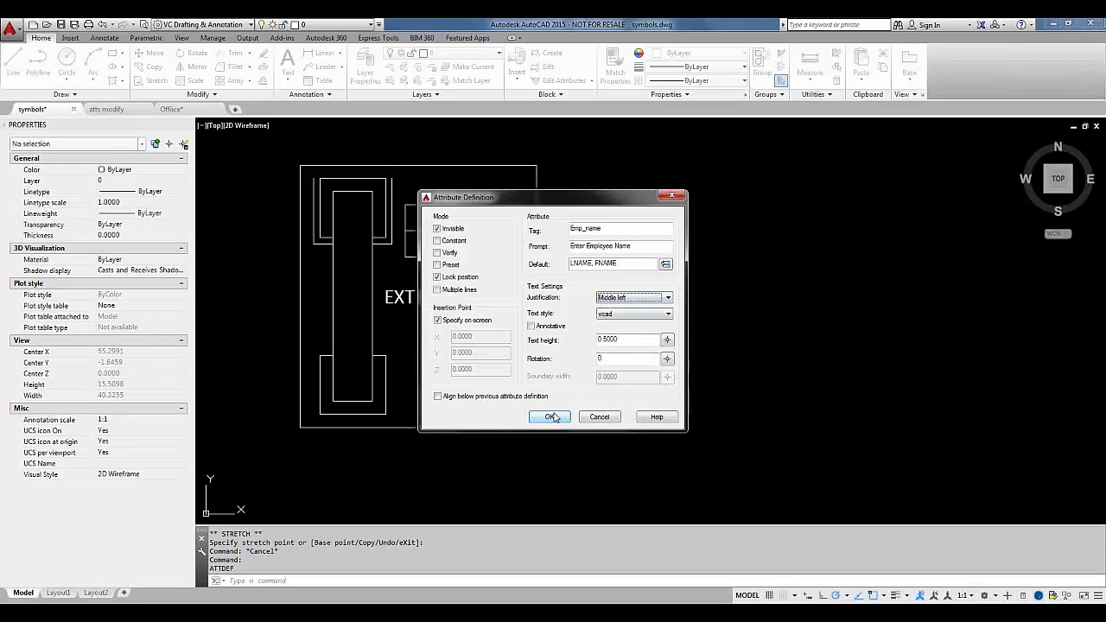
{"action": "left_click", "coordinate": [550, 416]}
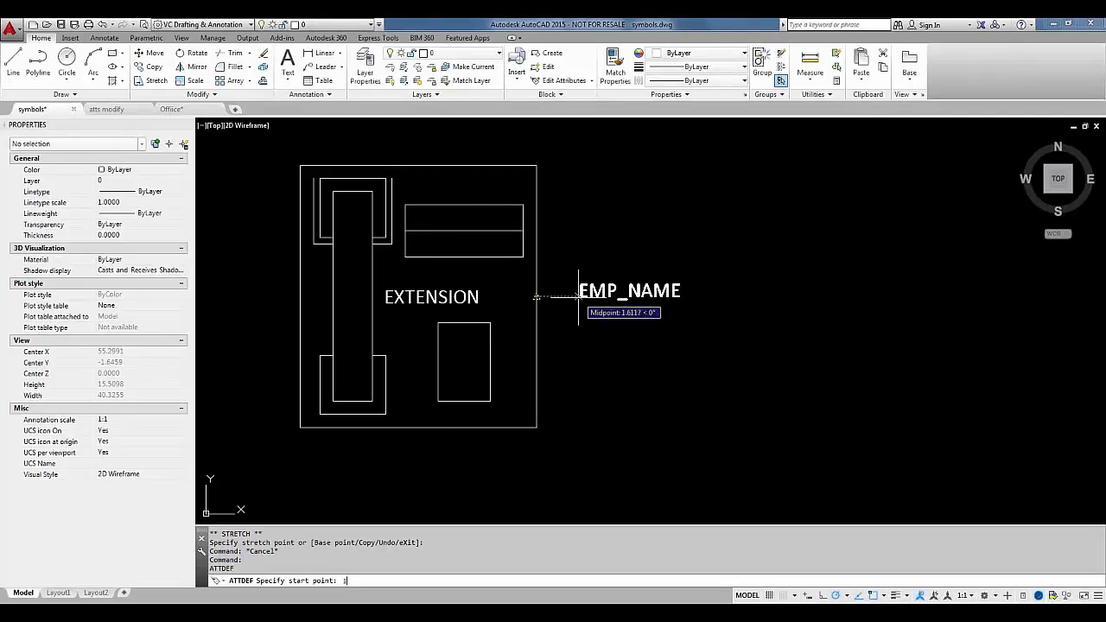
{"action": "type", "text": "1"}
{"action": "key", "text": "Return"}
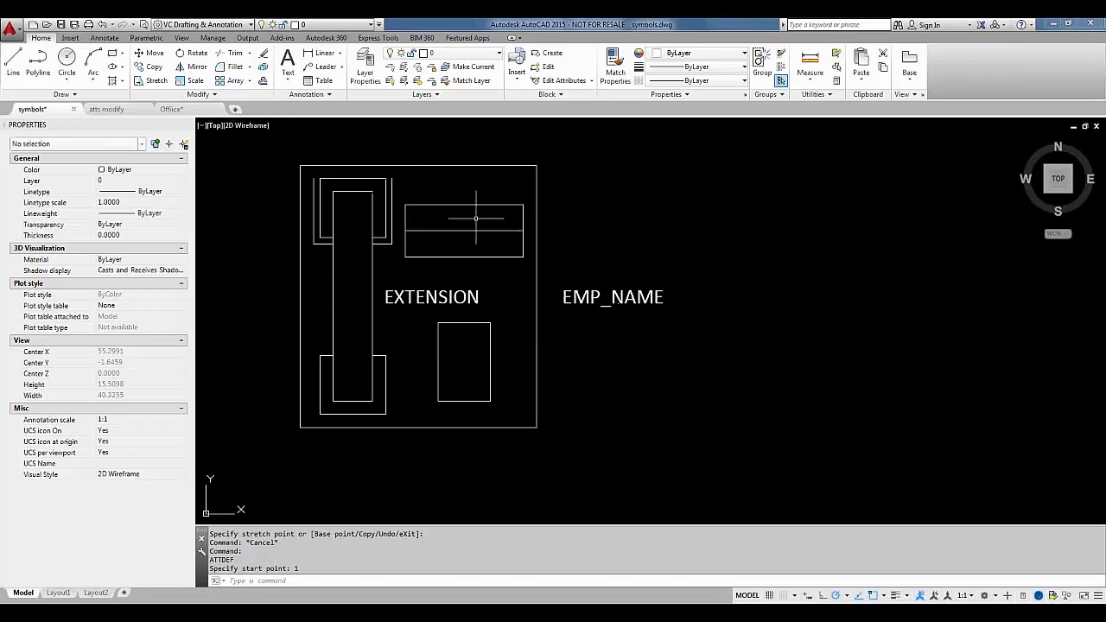
Step: Start a third attribute definition with Preset mode on, tag Cost, prompt "Enter Phone Cost" and default value 149.99
{"action": "key", "text": "Return"}
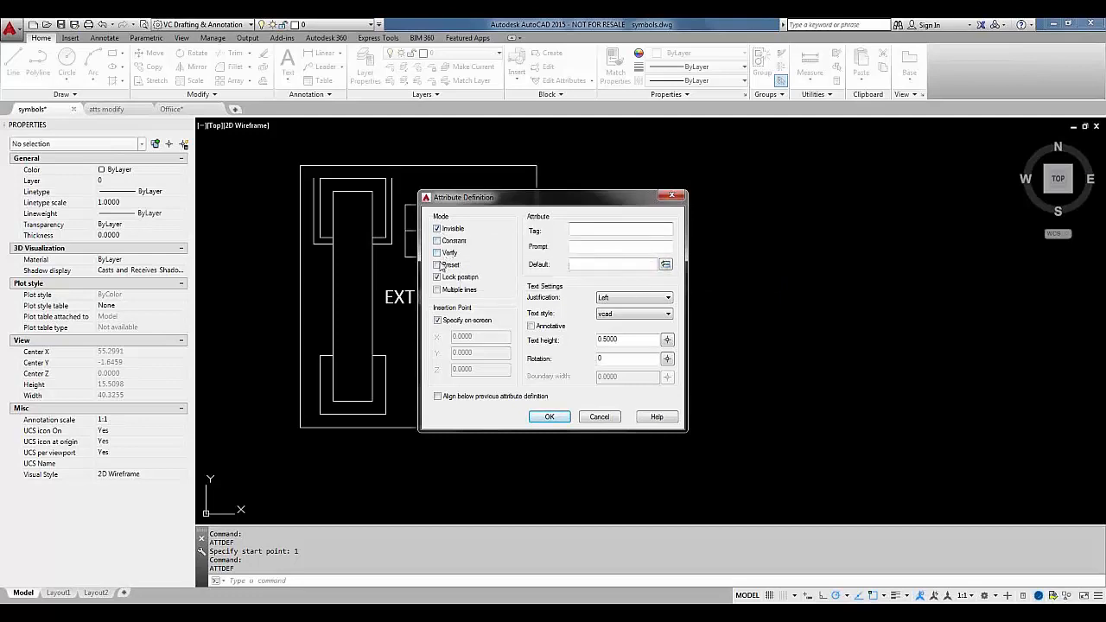
{"action": "left_click", "coordinate": [441, 266]}
{"action": "left_click", "coordinate": [573, 230]}
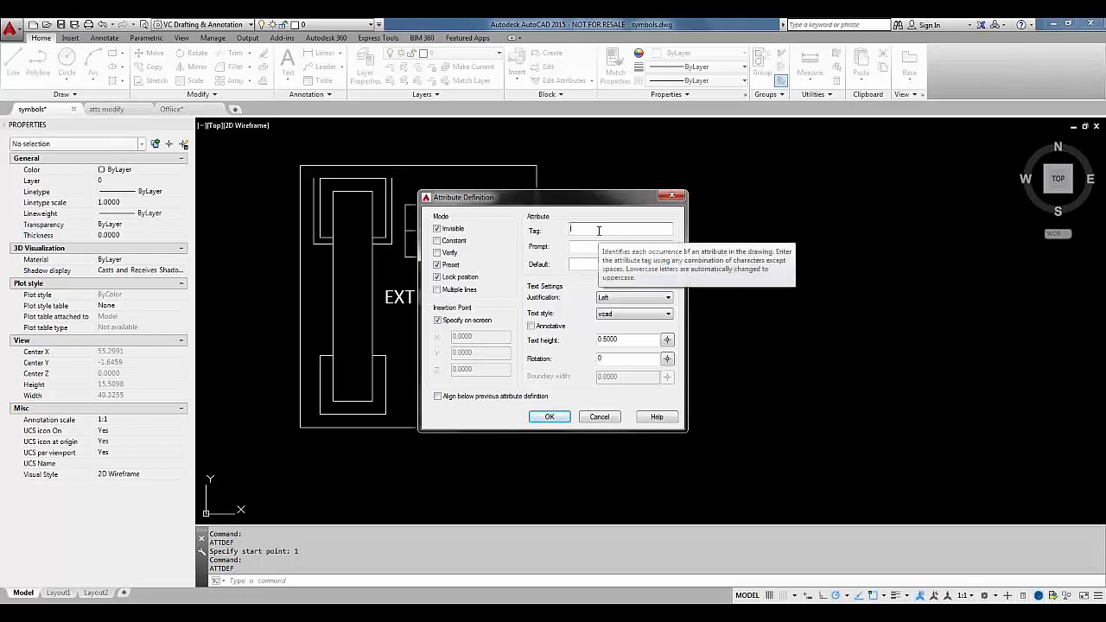
{"action": "type", "text": "Cost"}
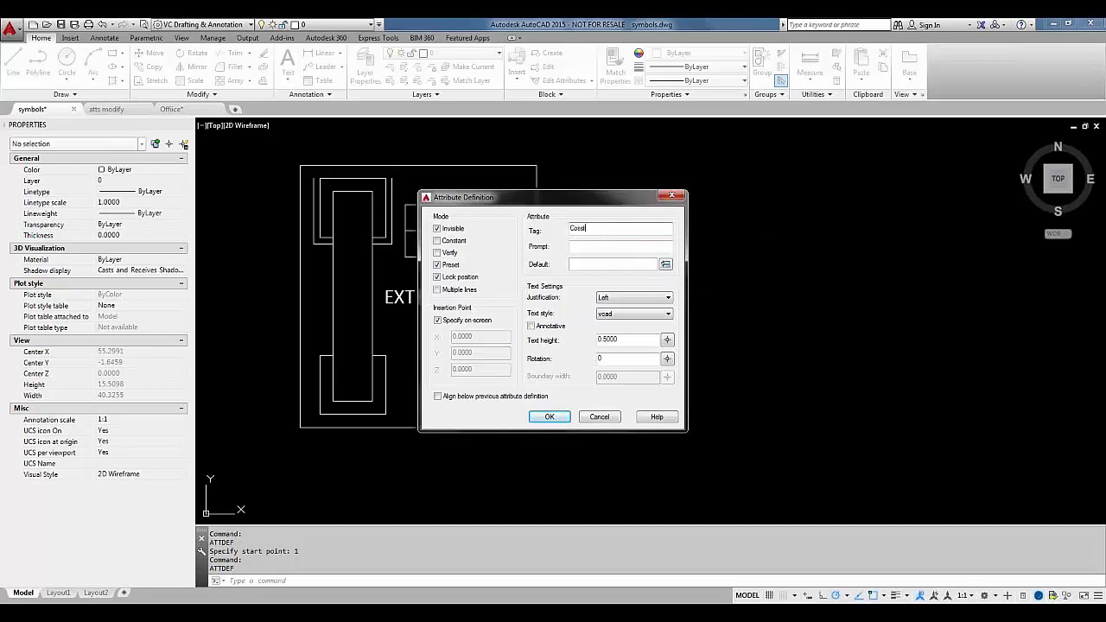
{"action": "key", "text": "Tab"}
{"action": "type", "text": "Enter Phone Cost"}
{"action": "key", "text": "Tab"}
{"action": "type", "text": "149.99"}
Step: Keep the Left justification and set the Cost attribute to align below the previous attribute definition
{"action": "left_click", "coordinate": [666, 298]}
{"action": "left_click", "coordinate": [662, 286]}
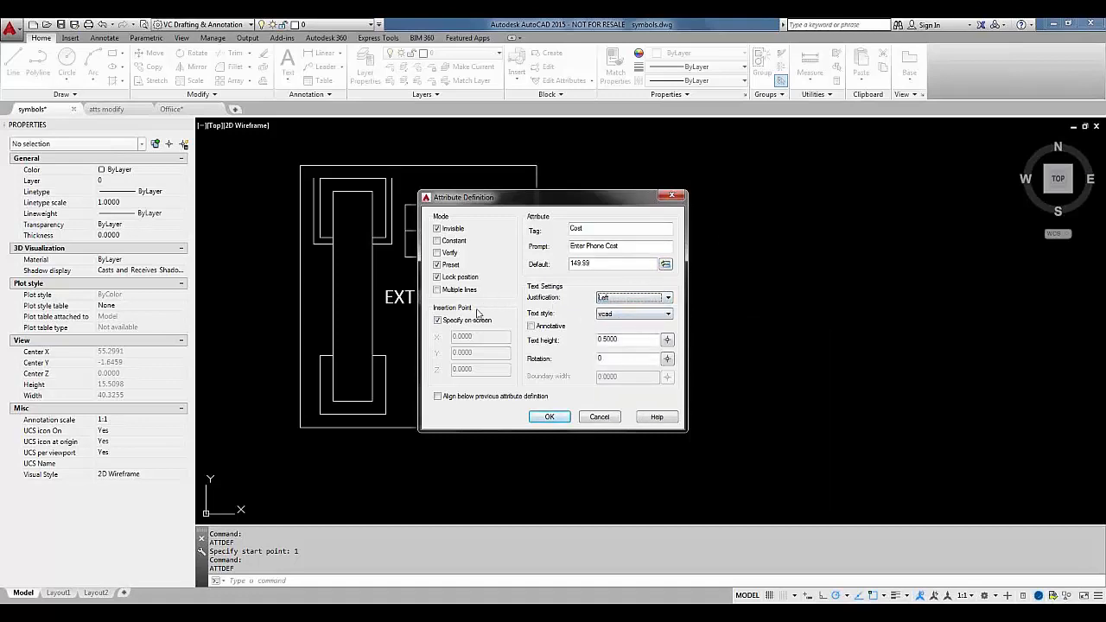
{"action": "left_click", "coordinate": [438, 396]}
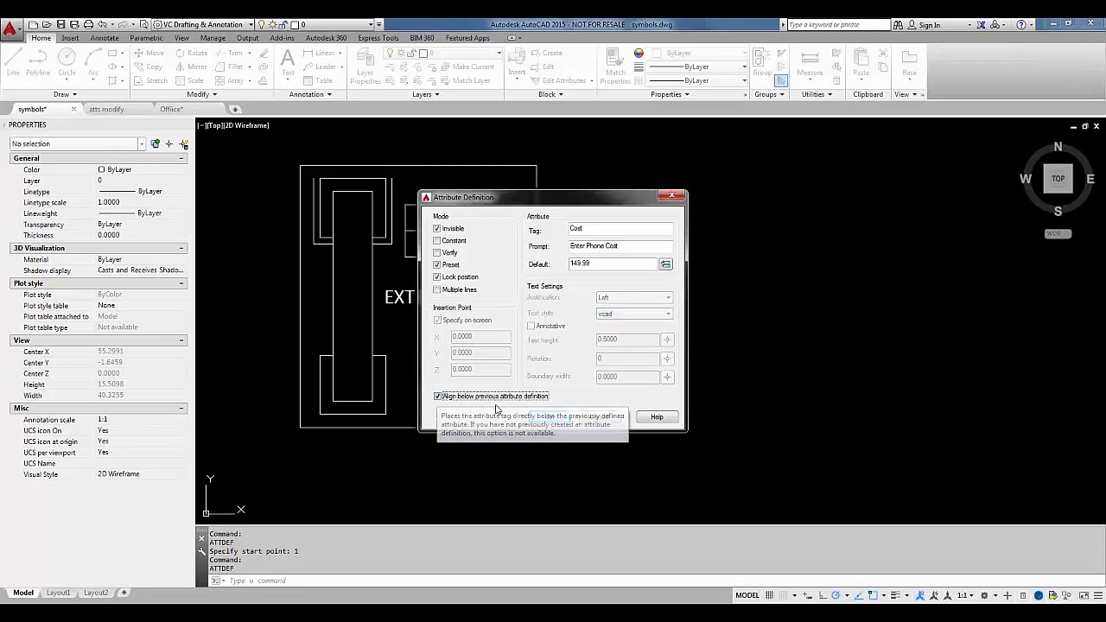
Step: Place the Cost attribute definition directly below the EMP_NAME attribute
{"action": "left_click", "coordinate": [550, 417]}
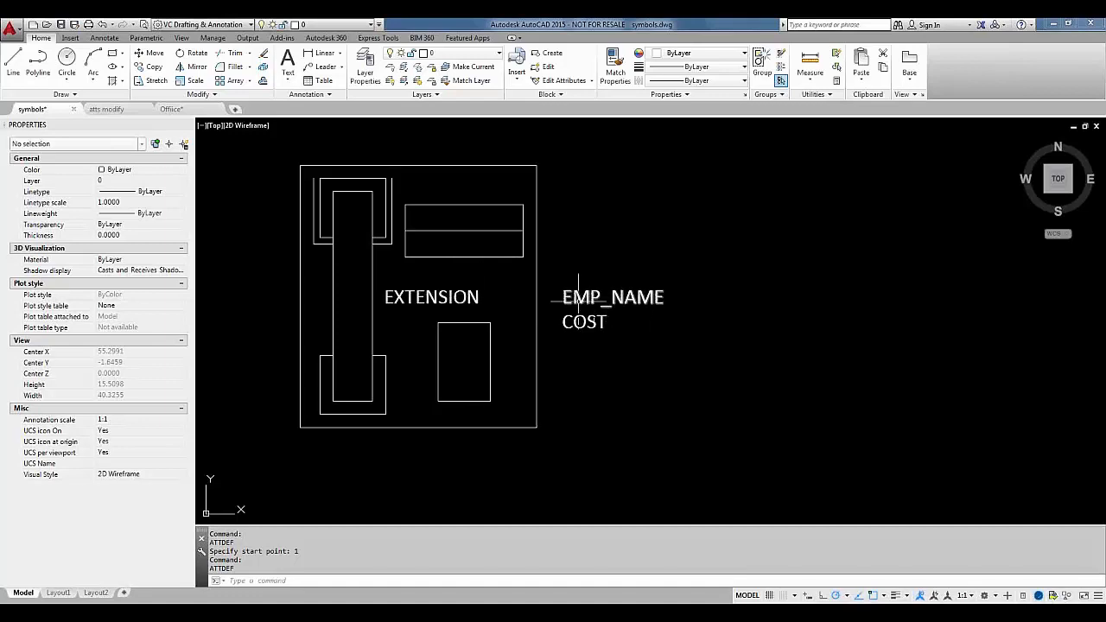
{"action": "mouse_move", "coordinate": [585, 321]}
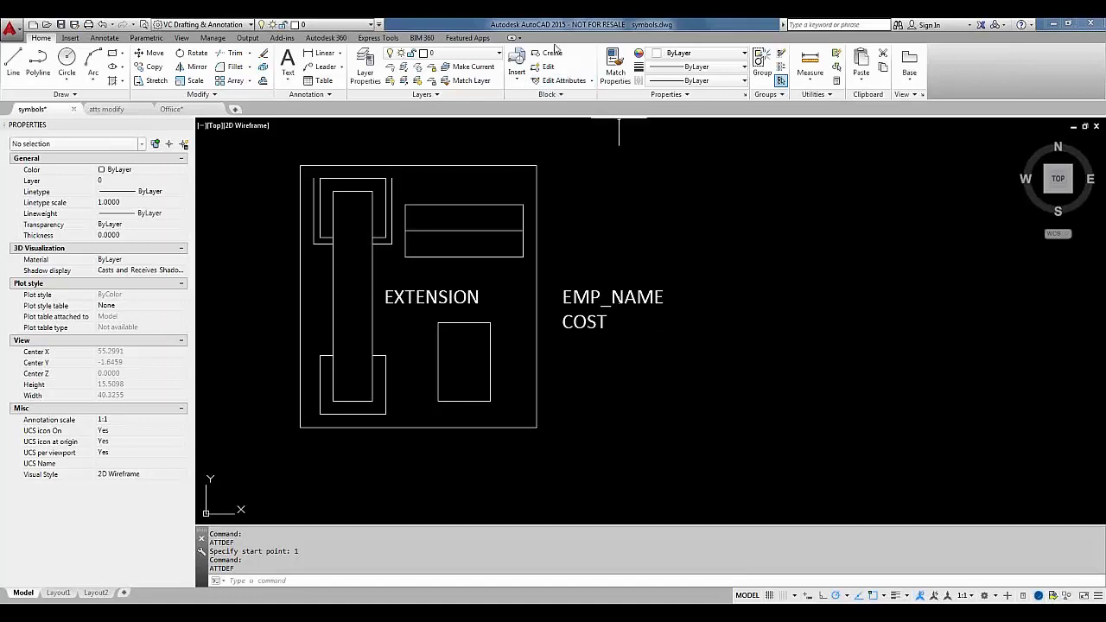
Step: Start a block definition named phone with its base point at the center of the phone's outer rectangle
{"action": "left_click", "coordinate": [554, 54]}
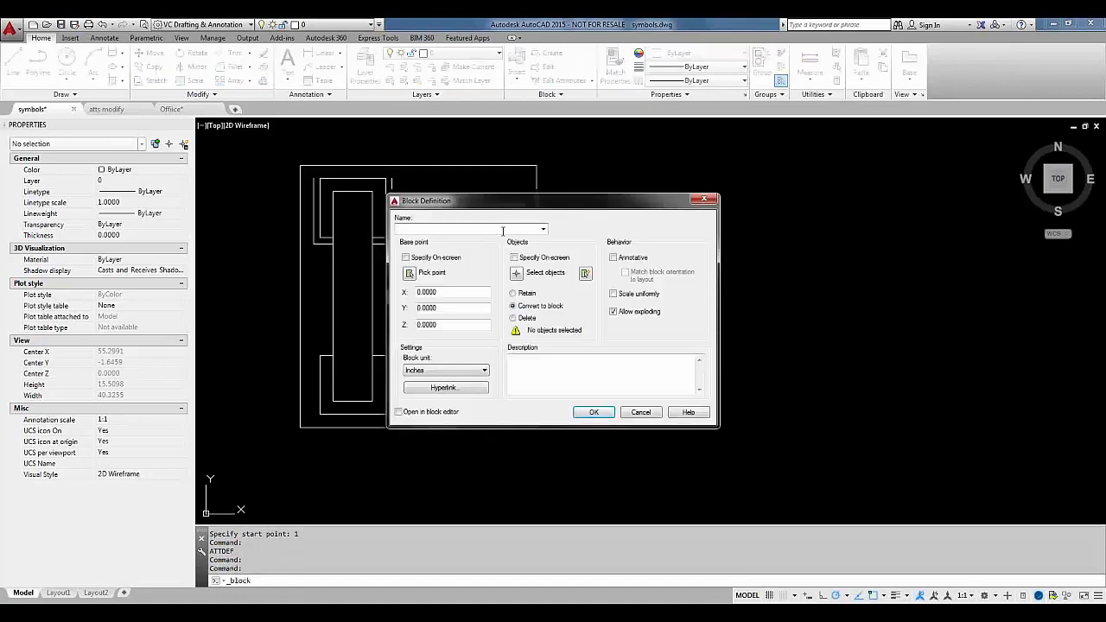
{"action": "type", "text": "phone"}
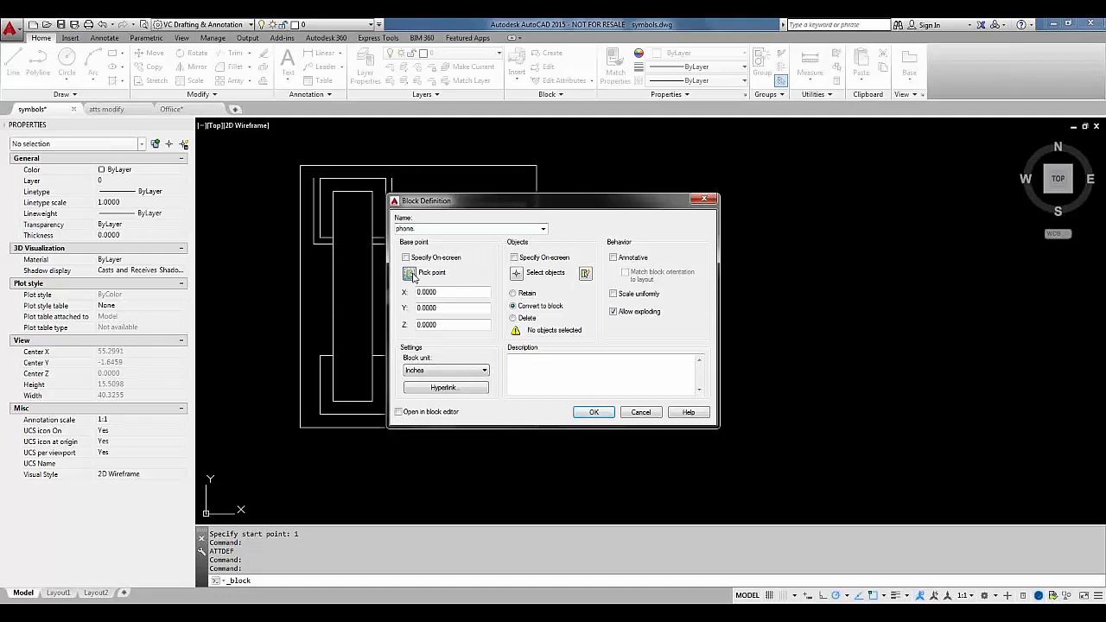
{"action": "left_click", "coordinate": [410, 274]}
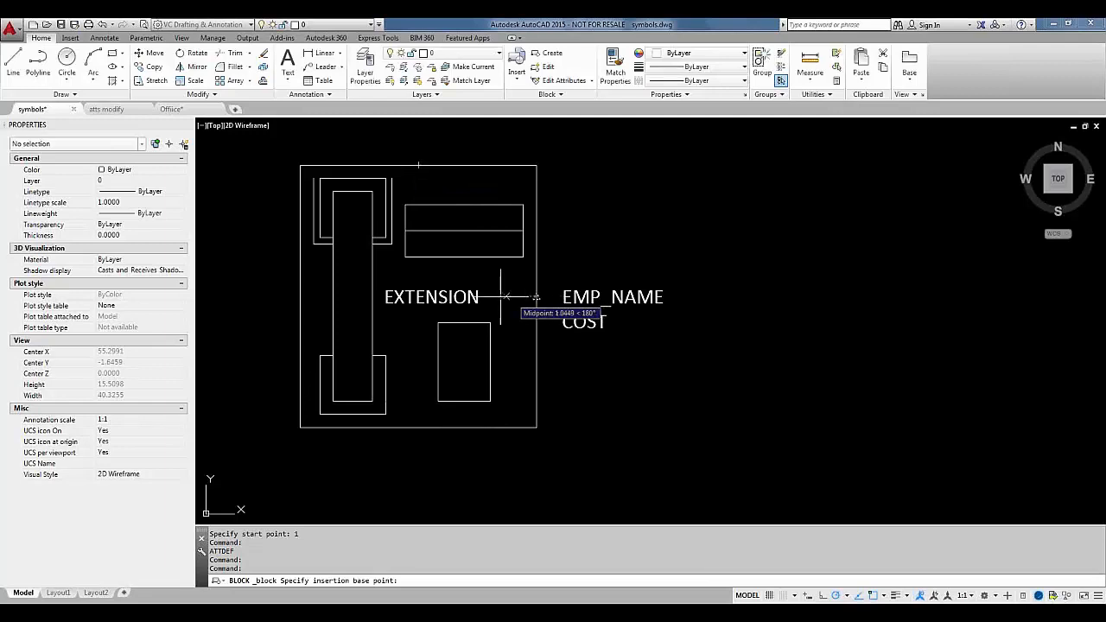
{"action": "left_click", "coordinate": [418, 299]}
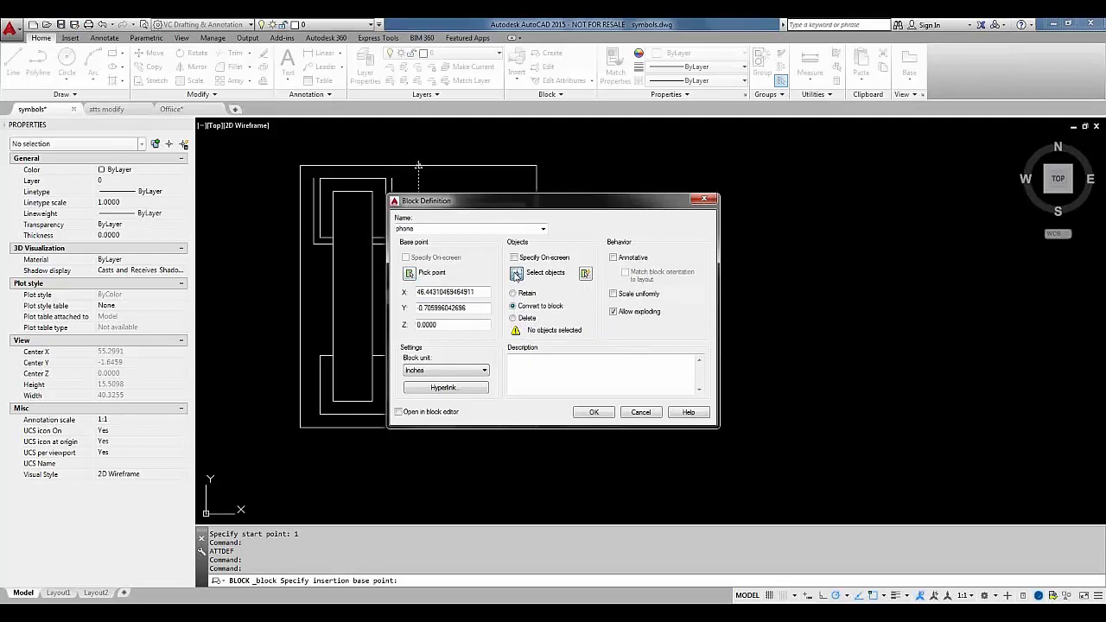
{"action": "left_click", "coordinate": [515, 274]}
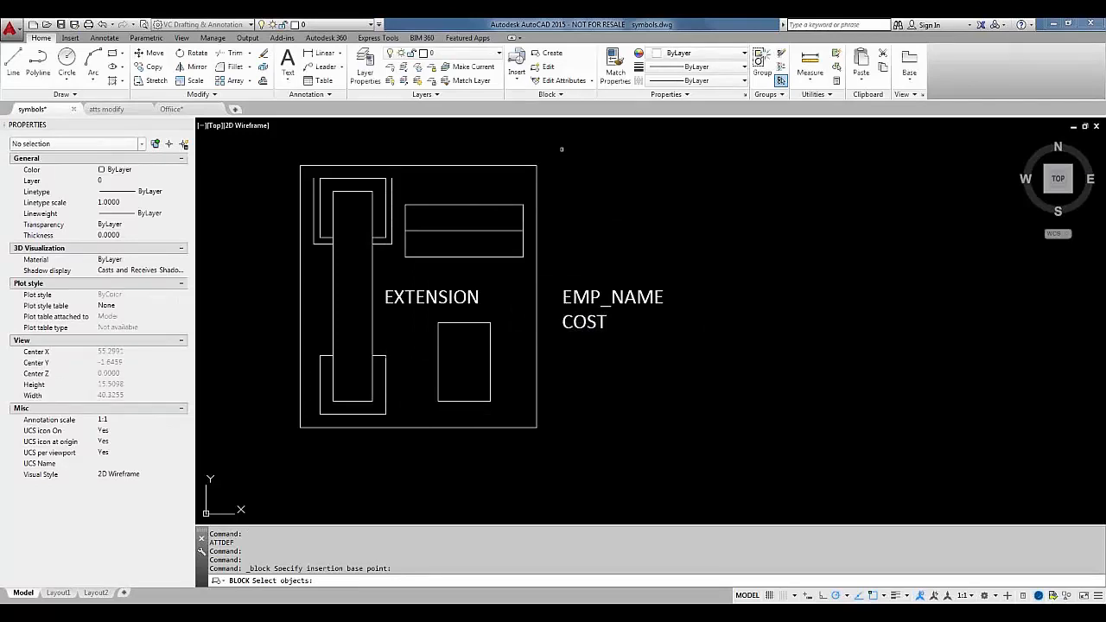
{"action": "key", "text": "Return"}
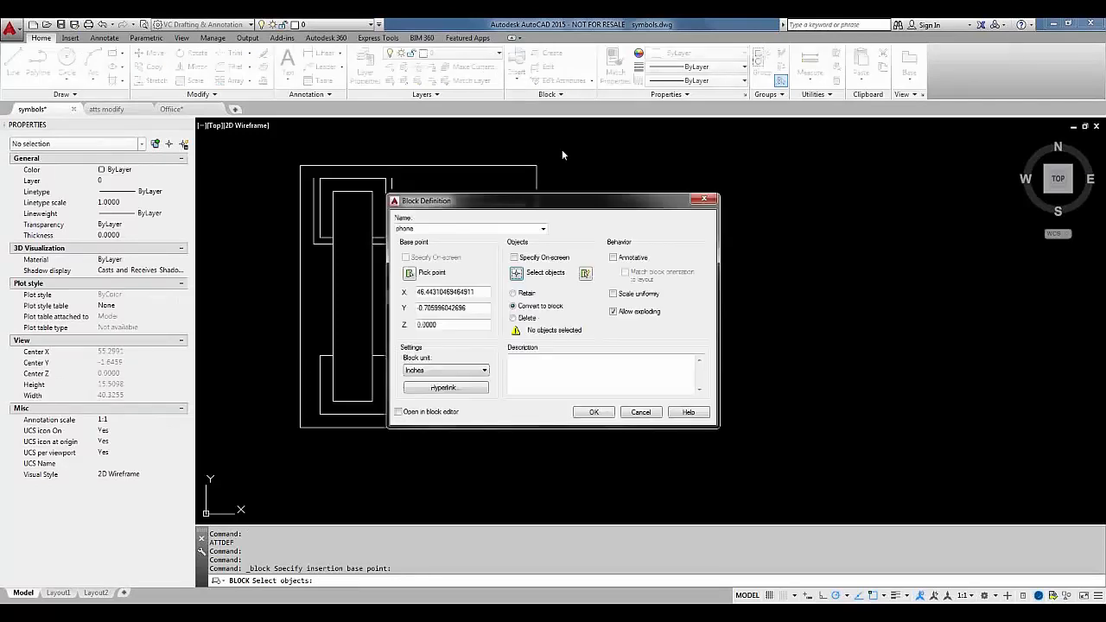
{"action": "left_click", "coordinate": [409, 274]}
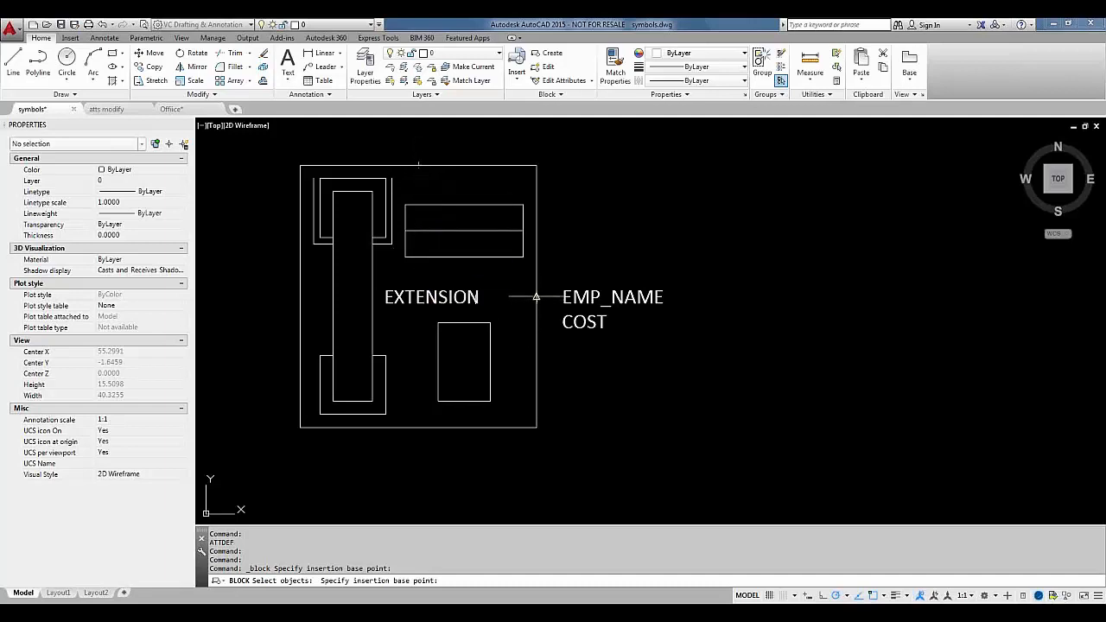
{"action": "left_click", "coordinate": [418, 294]}
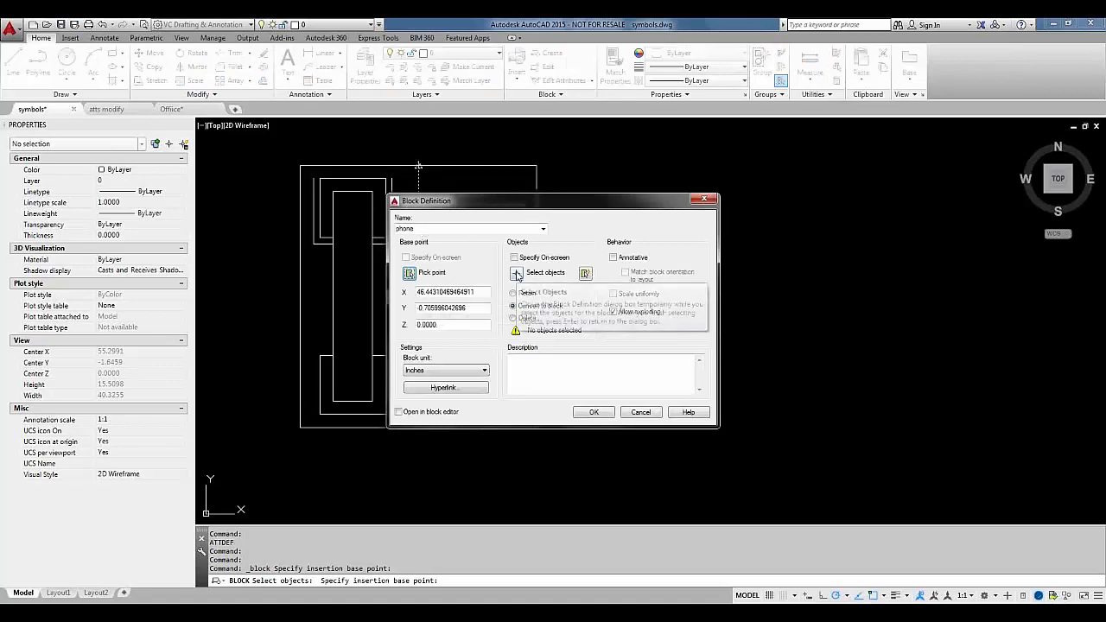
Step: Select the whole phone symbol with its three attribute definitions and create the block with the Convert to block option
{"action": "left_click", "coordinate": [516, 273]}
{"action": "left_click", "coordinate": [584, 129]}
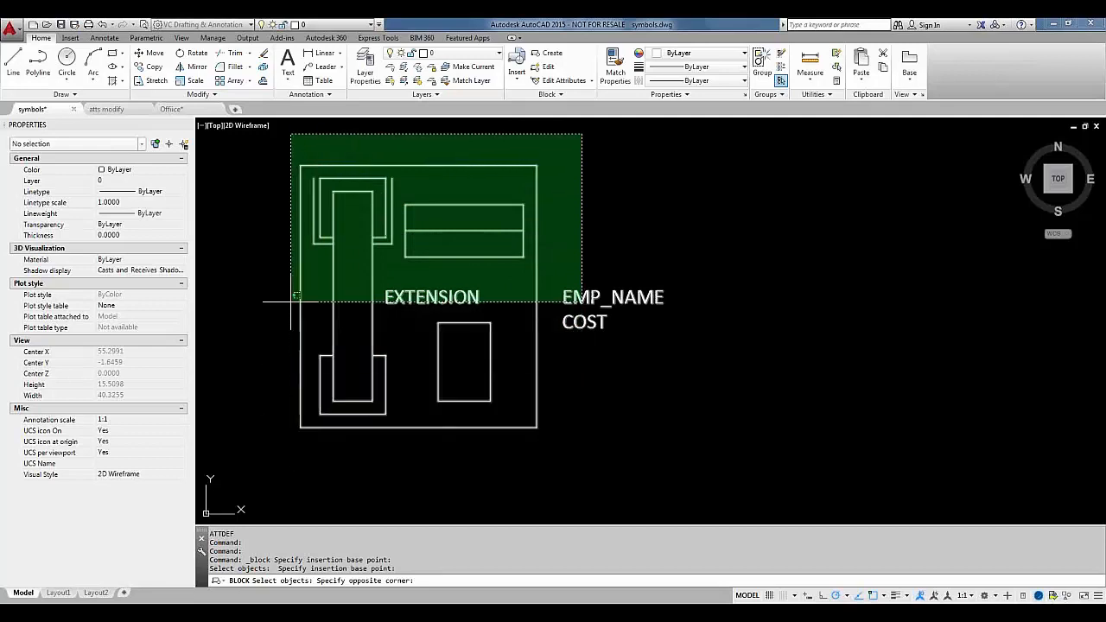
{"action": "left_click", "coordinate": [427, 170]}
{"action": "left_click", "coordinate": [731, 459]}
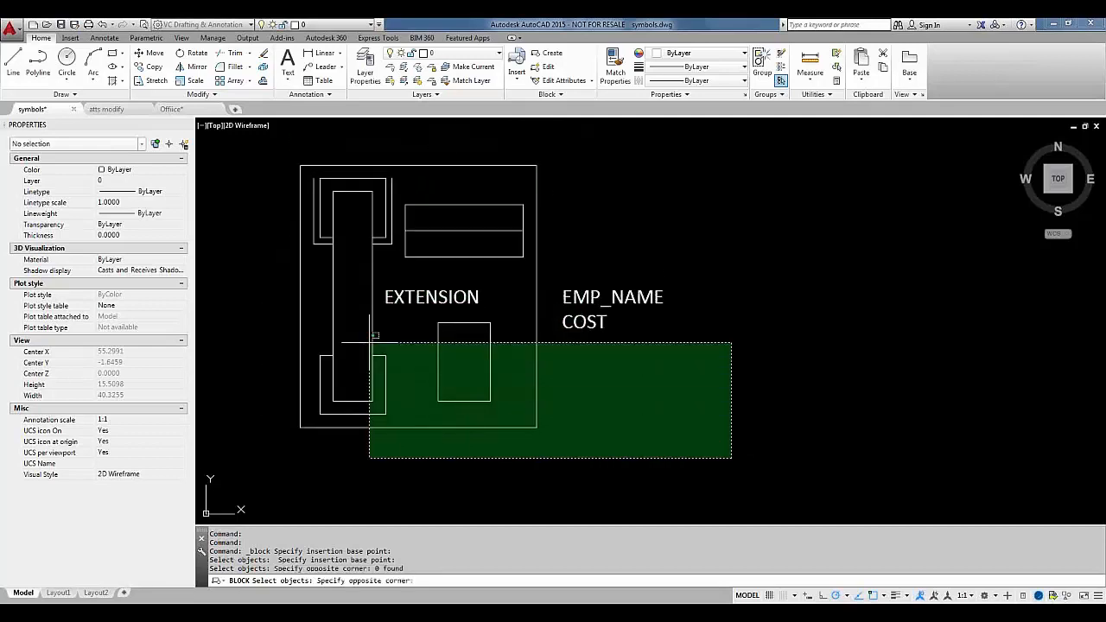
{"action": "left_click", "coordinate": [246, 144]}
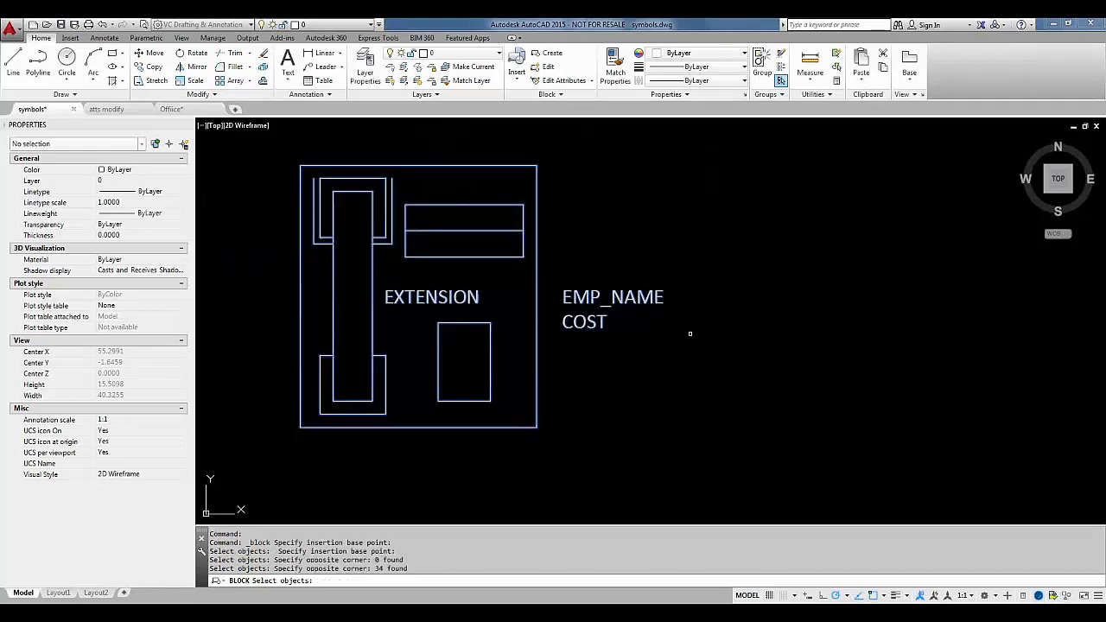
{"action": "key", "text": "Return"}
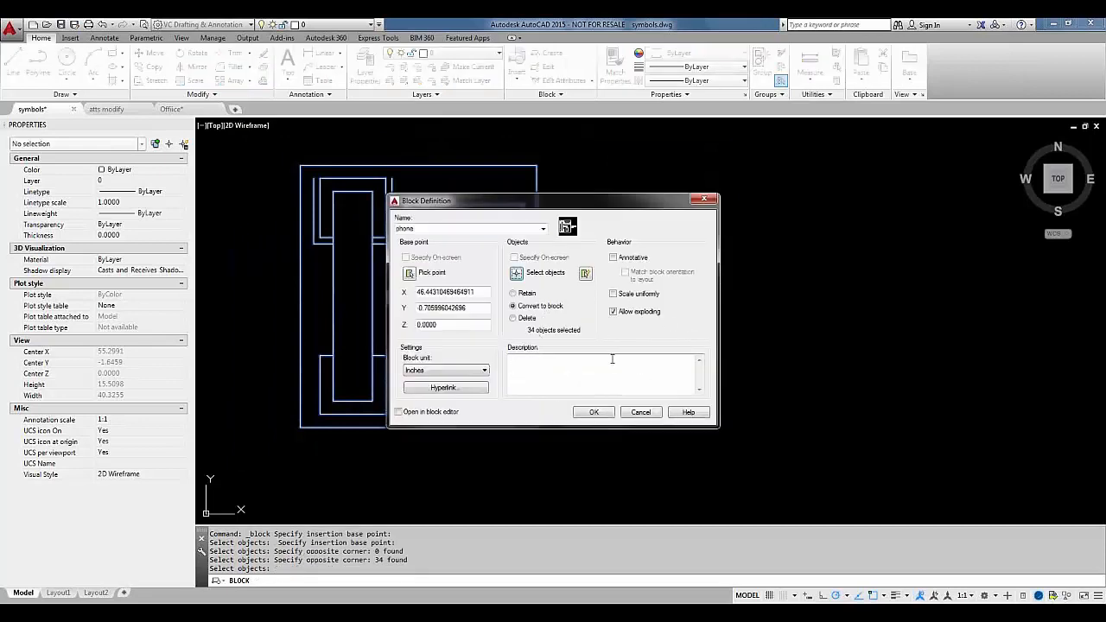
{"action": "left_click", "coordinate": [594, 412]}
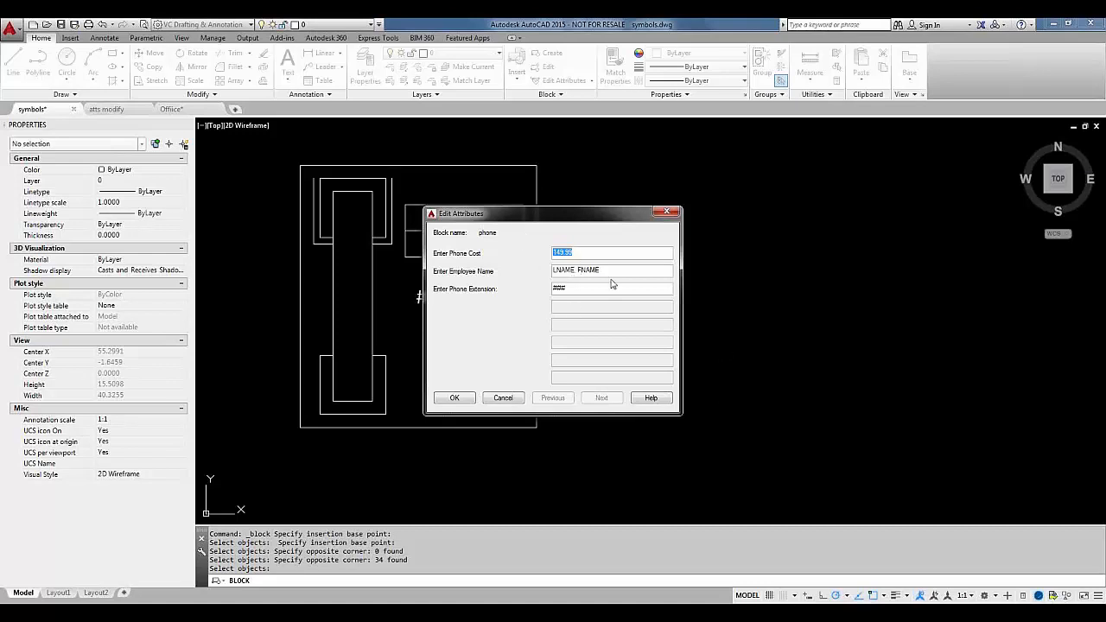
Step: Review the order of the cost, employee name and extension prompts for the phone block without changing their values
{"action": "mouse_move", "coordinate": [575, 216]}
{"action": "left_mouse_down"}
{"action": "mouse_move", "coordinate": [898, 224]}
{"action": "mouse_move", "coordinate": [788, 223]}
{"action": "left_mouse_up"}
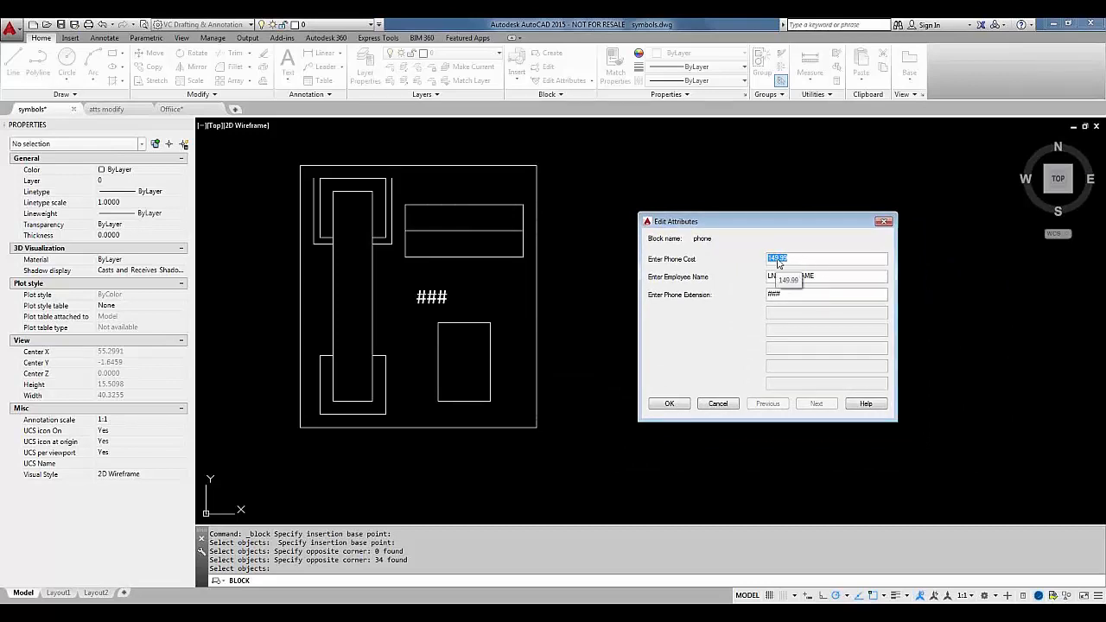
{"action": "key", "text": "Tab"}
{"action": "double_click", "coordinate": [799, 295]}
{"action": "left_click", "coordinate": [718, 404]}
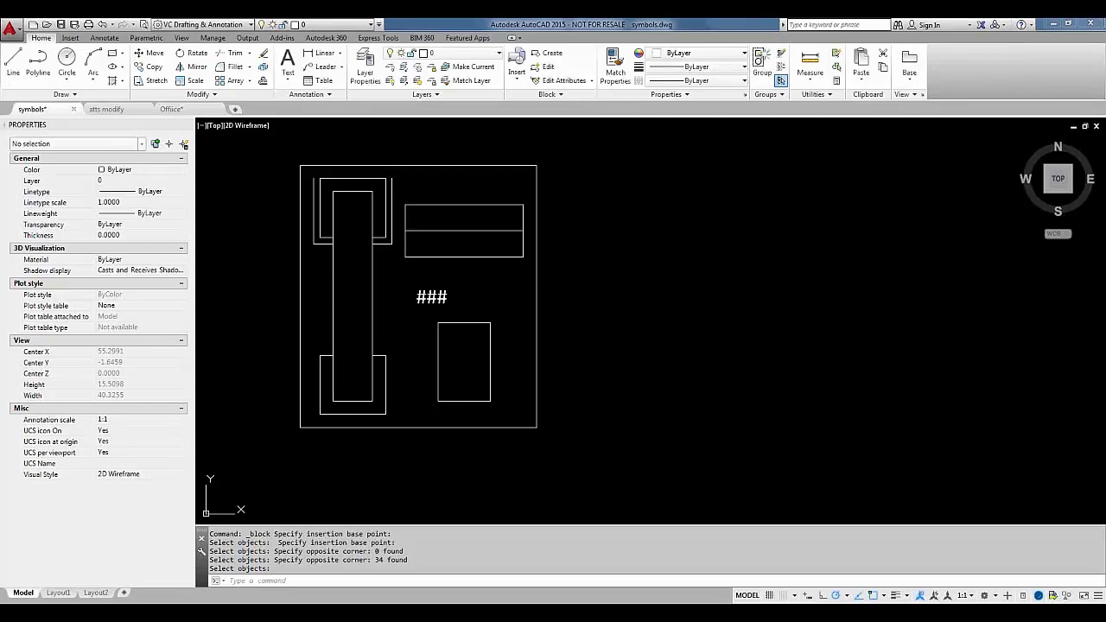
{"action": "left_click", "coordinate": [658, 450]}
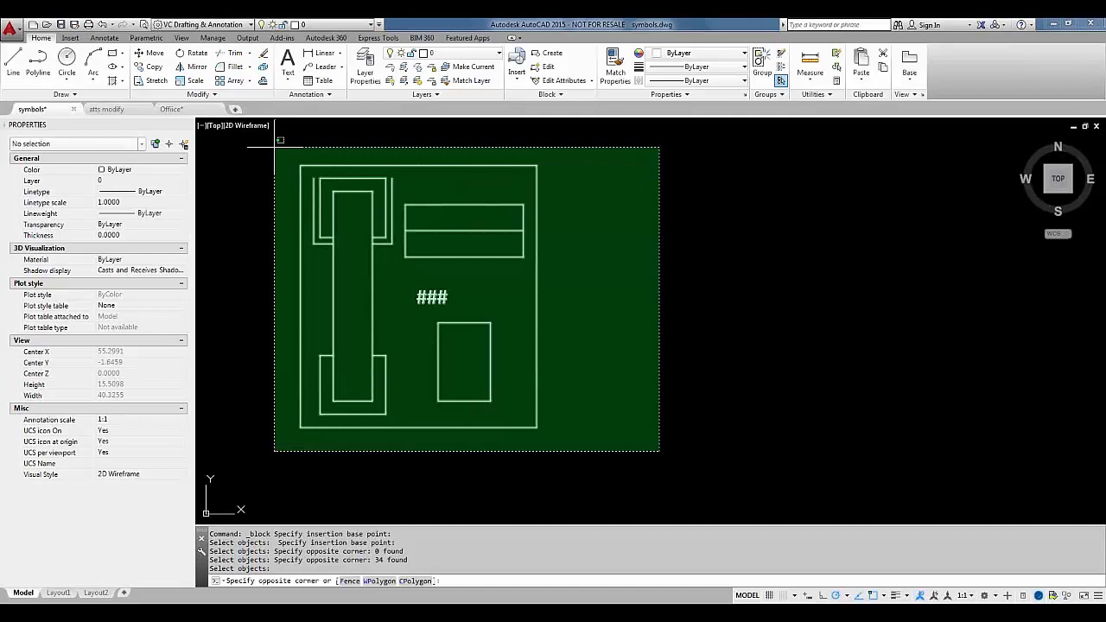
{"action": "key", "text": "Escape"}
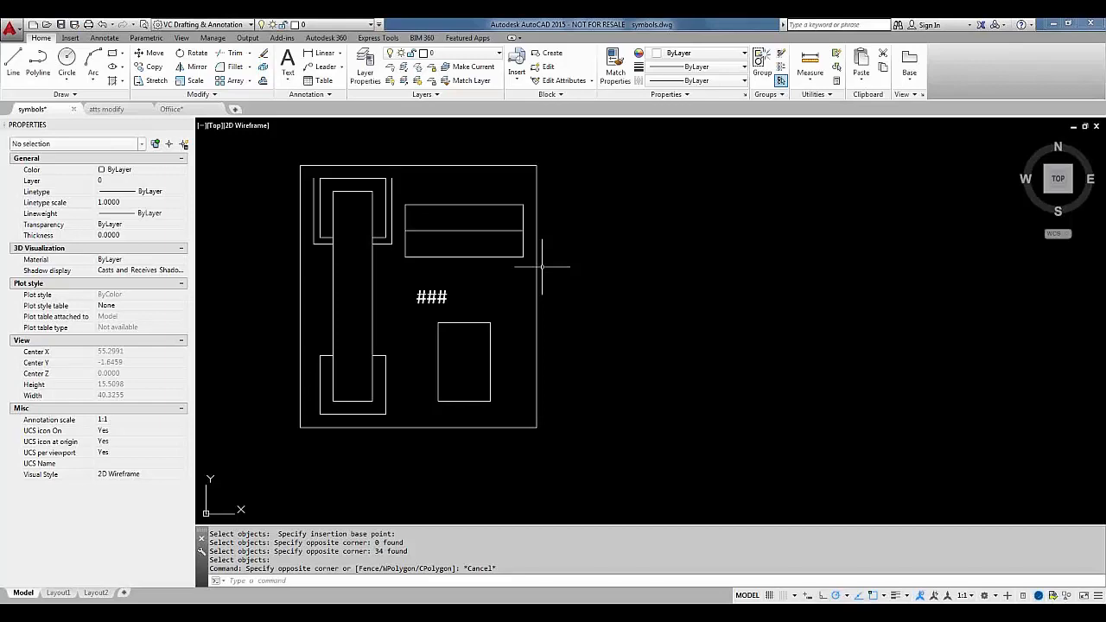
Step: Open the phone block in the Block Editor
{"action": "mouse_move", "coordinate": [536, 272]}
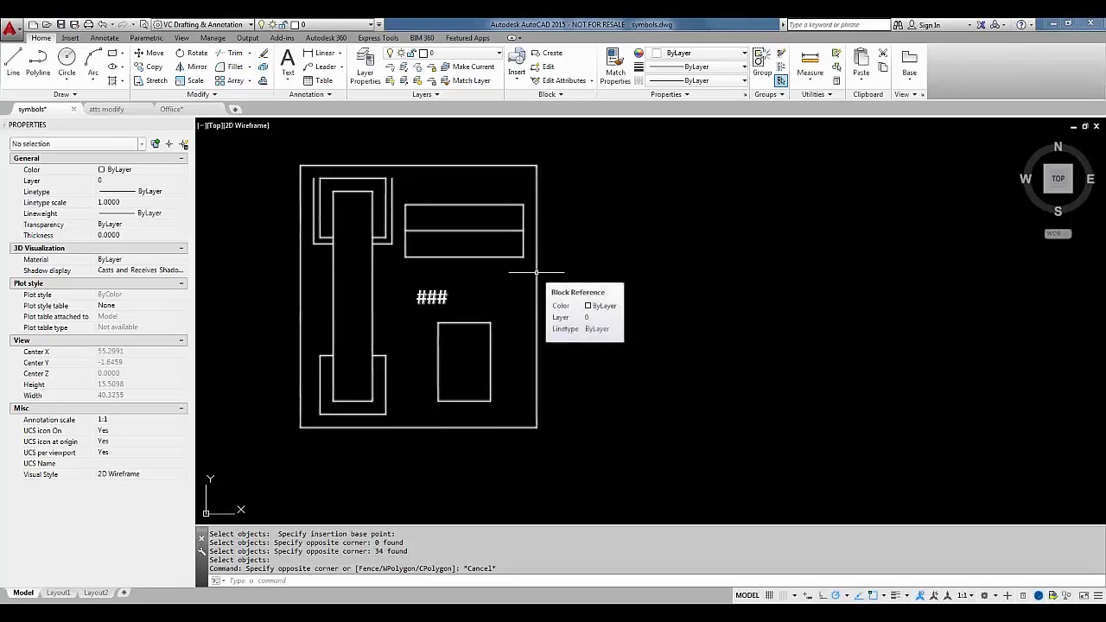
{"action": "left_click", "coordinate": [536, 272]}
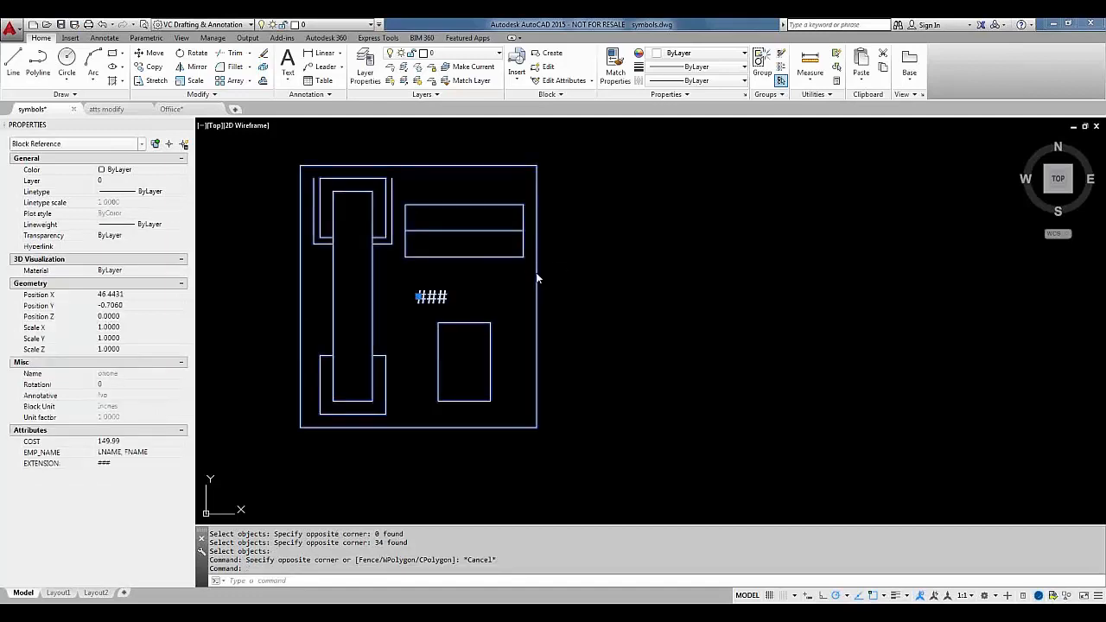
{"action": "right_click", "coordinate": [536, 272]}
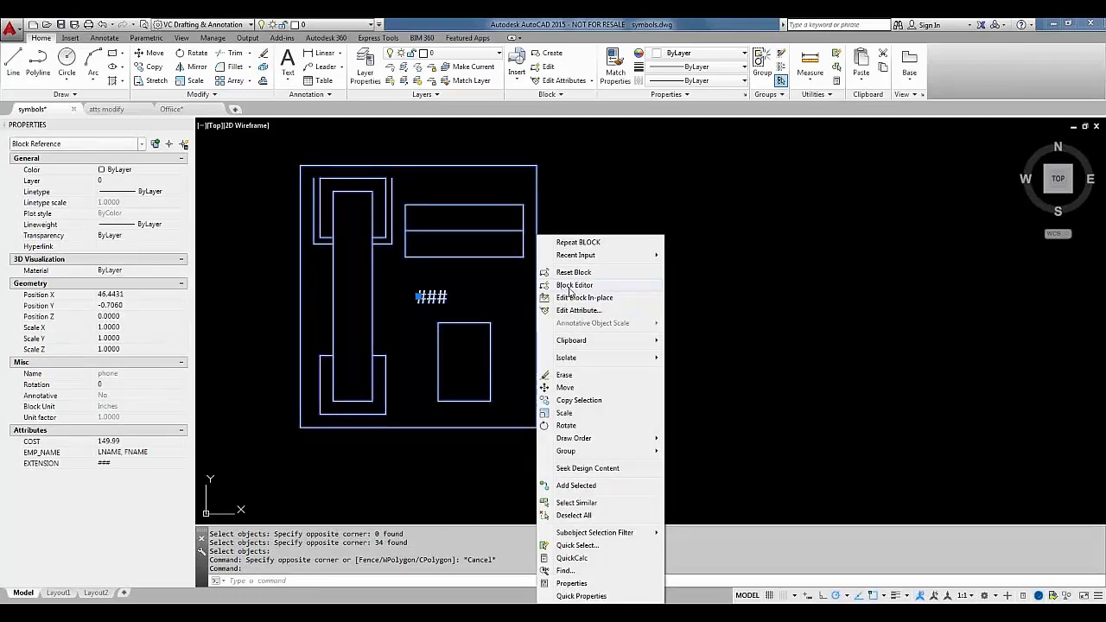
{"action": "left_click", "coordinate": [569, 288]}
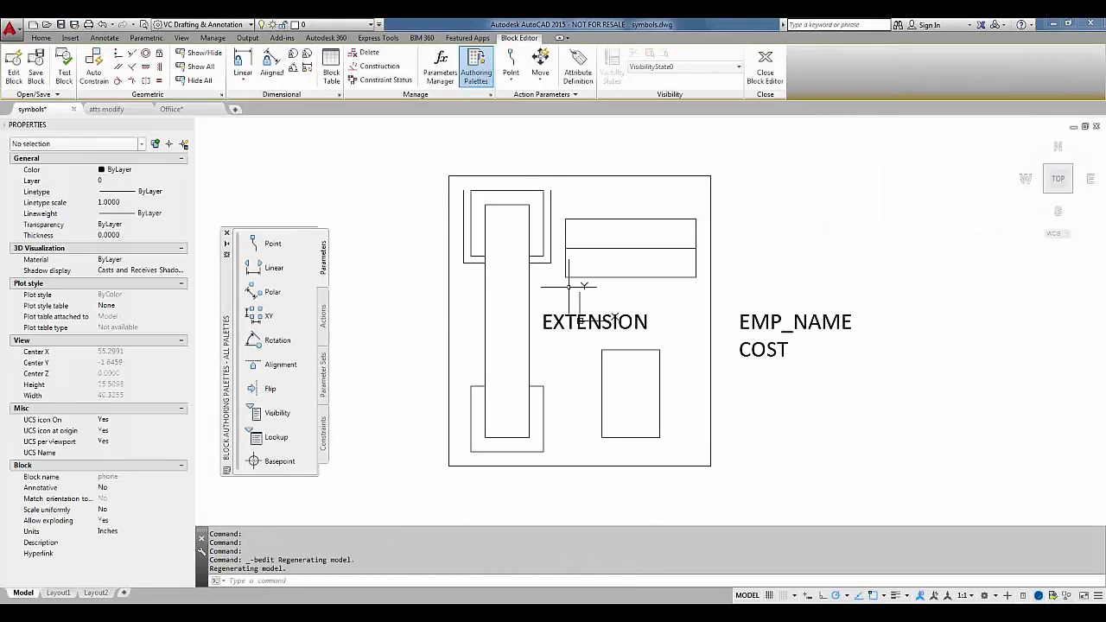
Step: Move EMP_NAME above COST in the attribute order with BATTORDER, and close the Block Editor saving the changes to phone
{"action": "type", "text": "BATTORDER"}
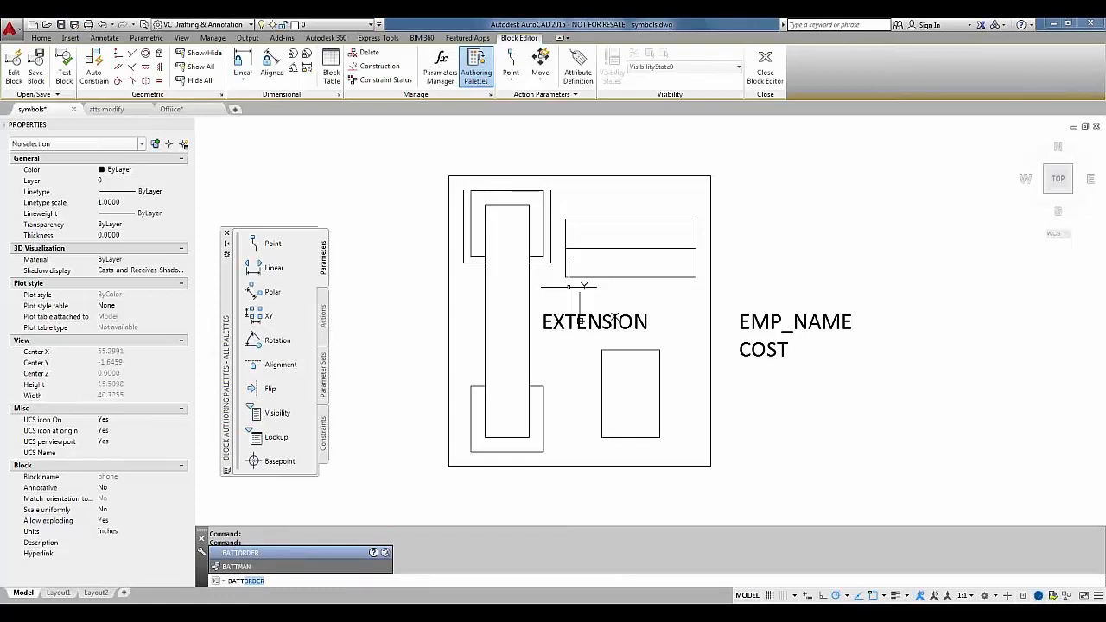
{"action": "key", "text": "Return"}
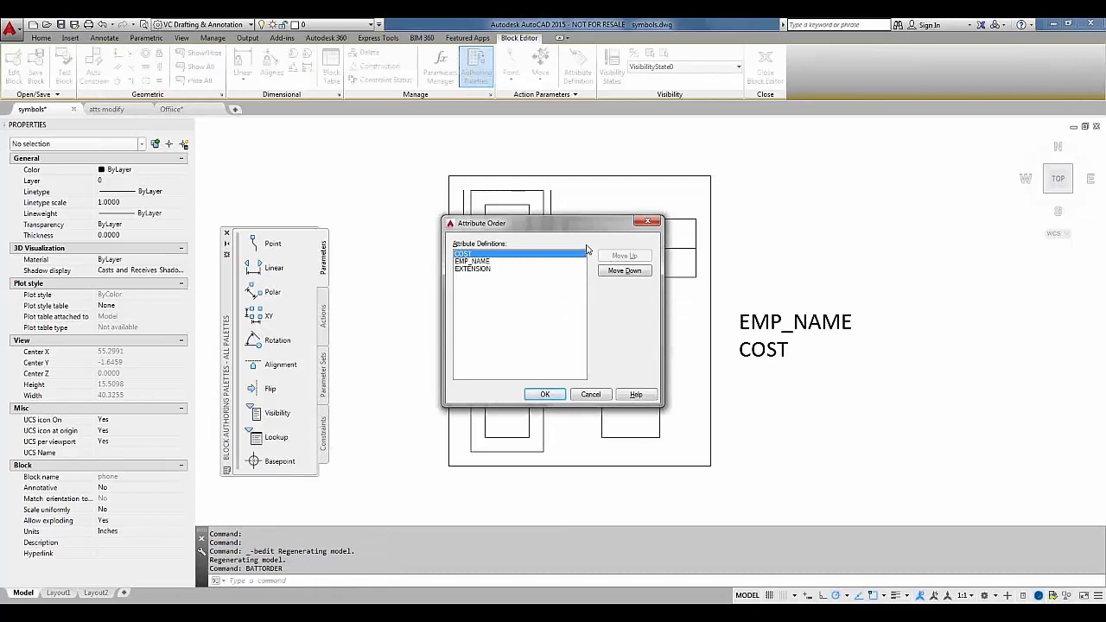
{"action": "left_click", "coordinate": [472, 261]}
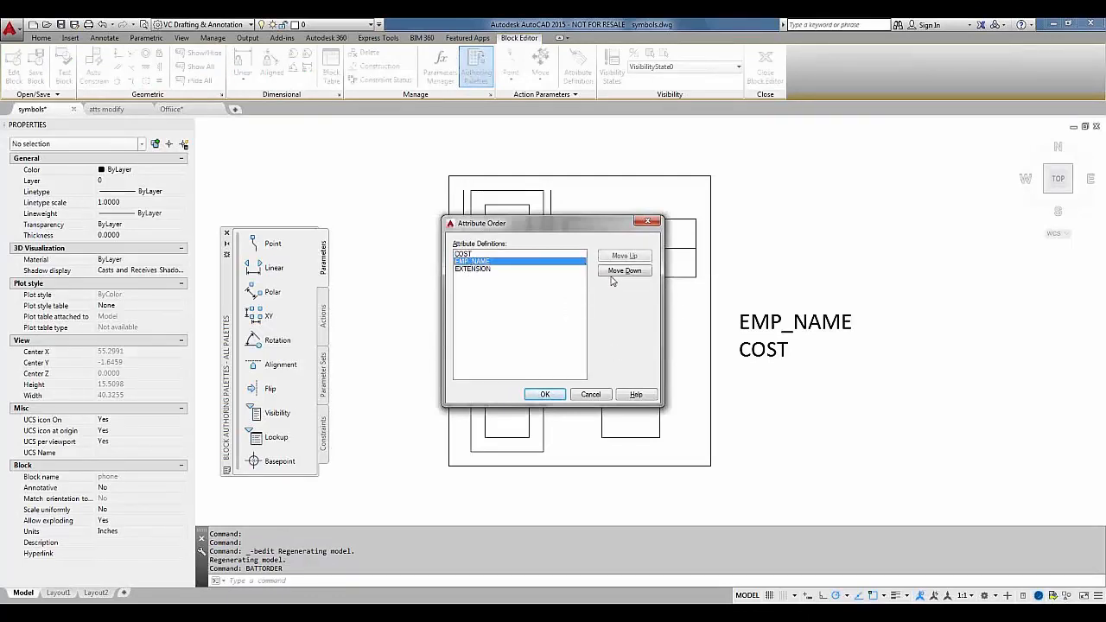
{"action": "left_click", "coordinate": [617, 257]}
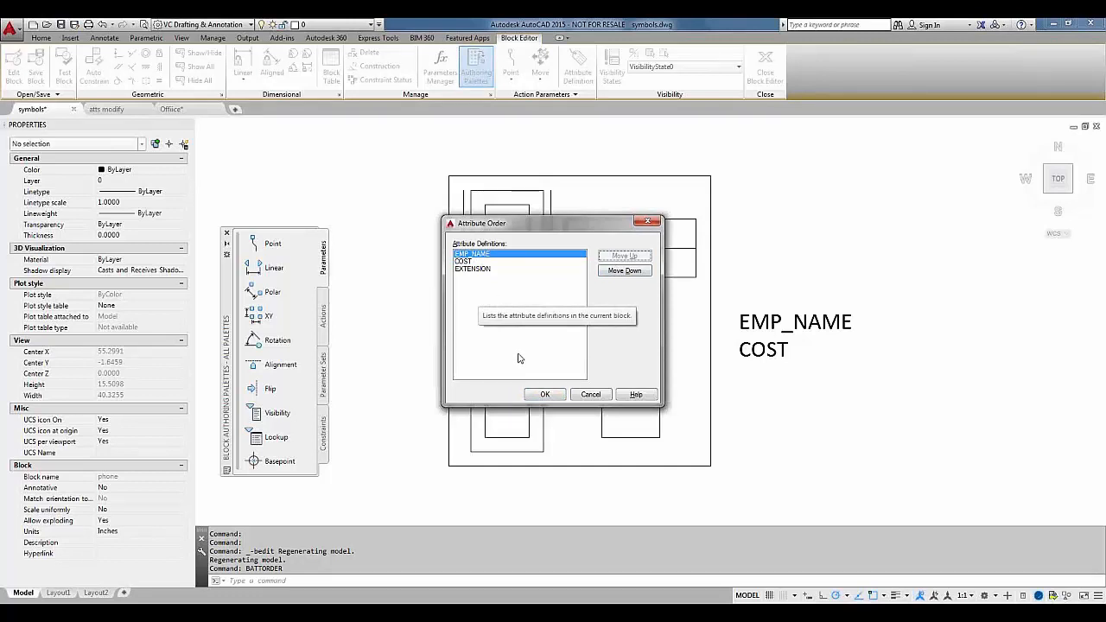
{"action": "left_click", "coordinate": [545, 395]}
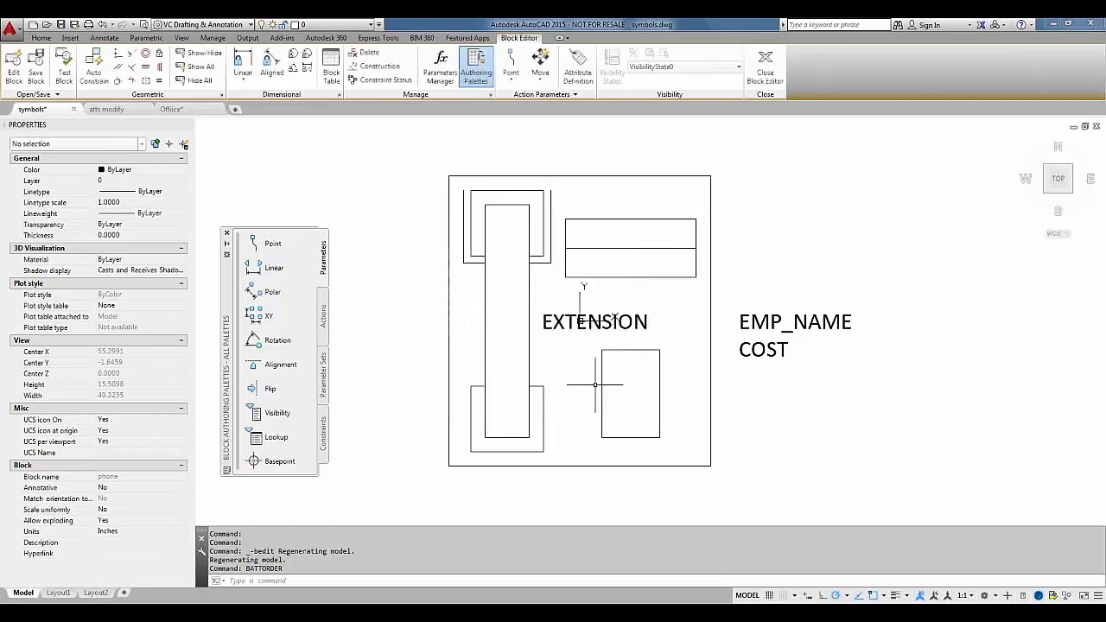
{"action": "left_click", "coordinate": [765, 72]}
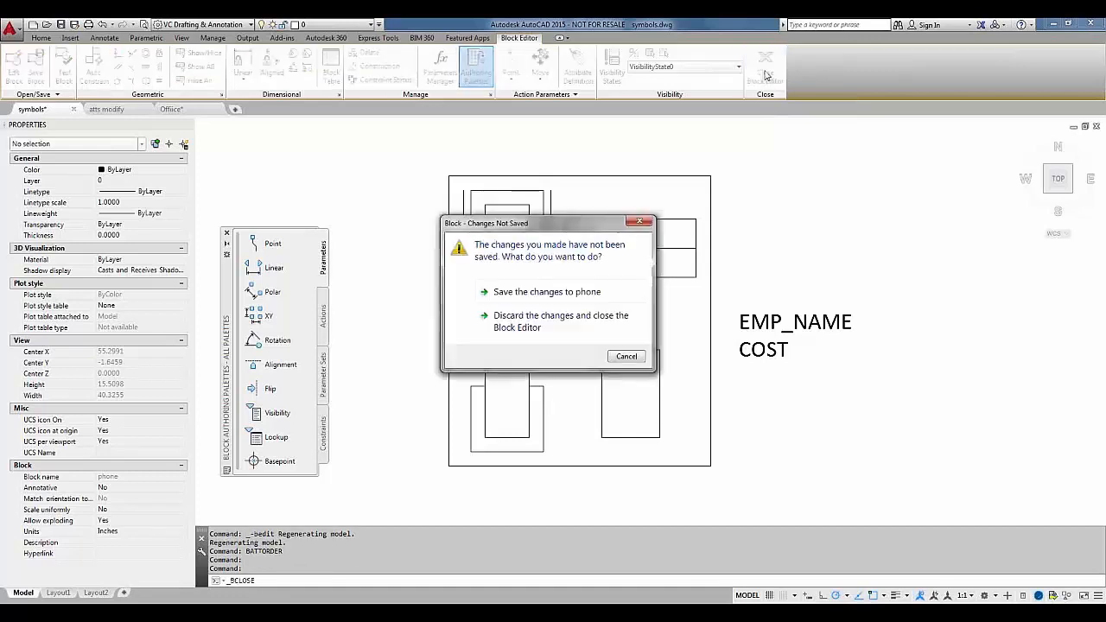
{"action": "left_click", "coordinate": [548, 292]}
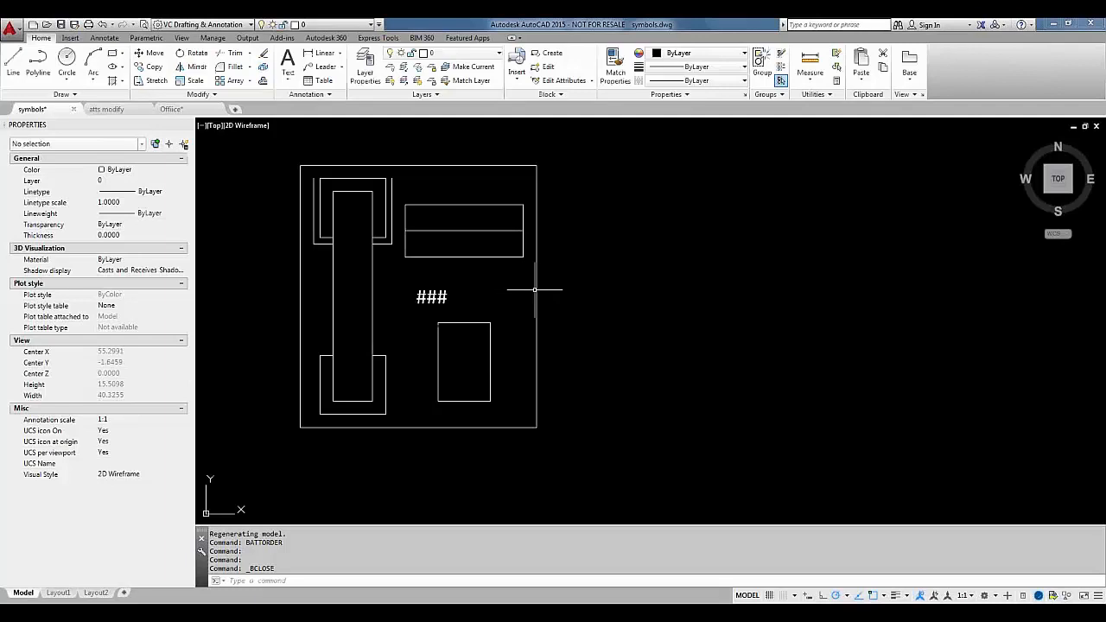
Step: Check the attribute order of the existing phone block in the Enhanced Attribute Editor
{"action": "double_click", "coordinate": [536, 289]}
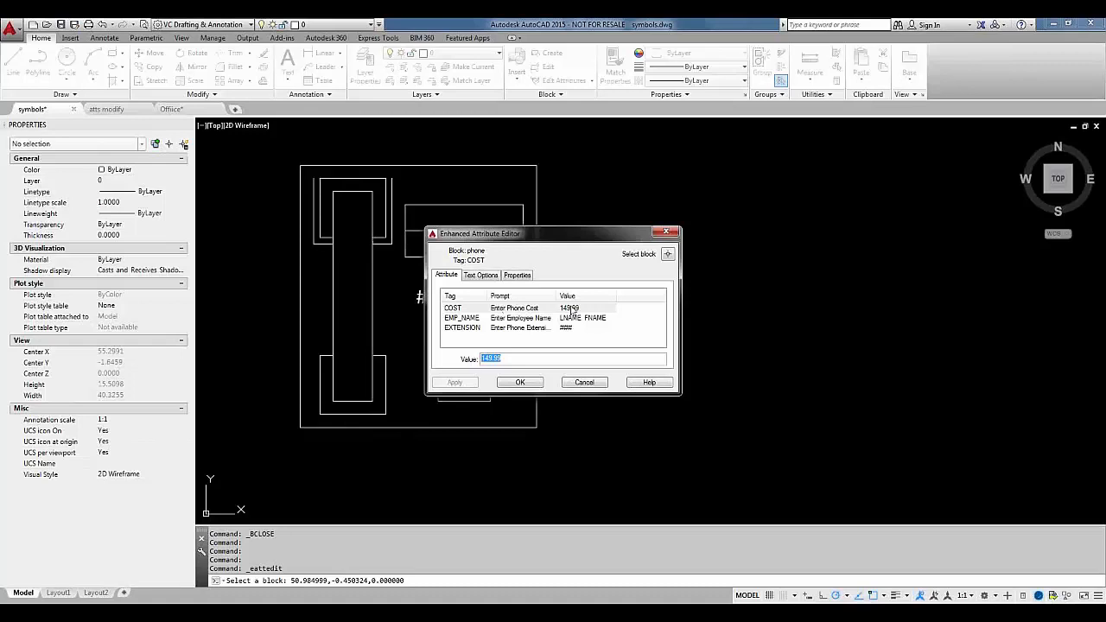
{"action": "left_click", "coordinate": [585, 383]}
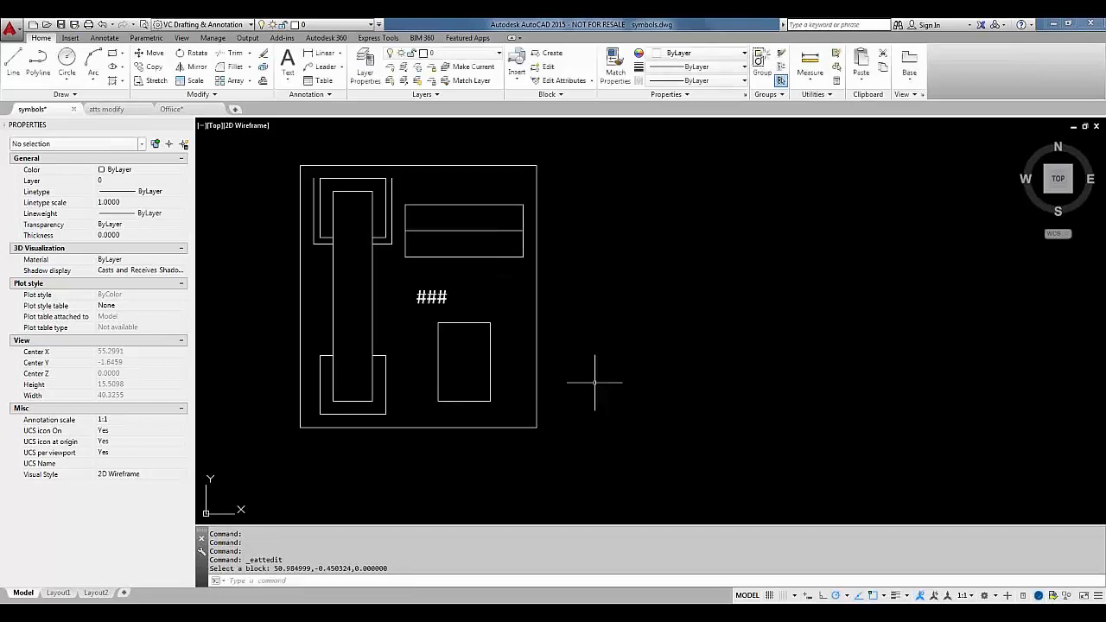
Step: Synchronize the attributes of the existing phone block reference with its definition using ATTSYNC
{"action": "left_click", "coordinate": [576, 95]}
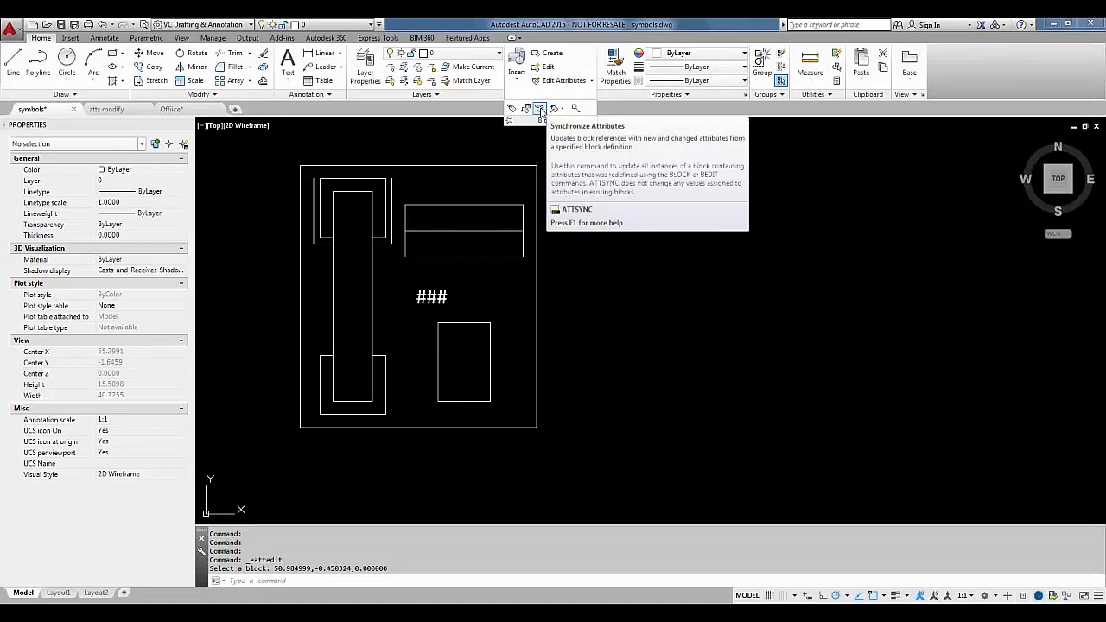
{"action": "left_click", "coordinate": [540, 109]}
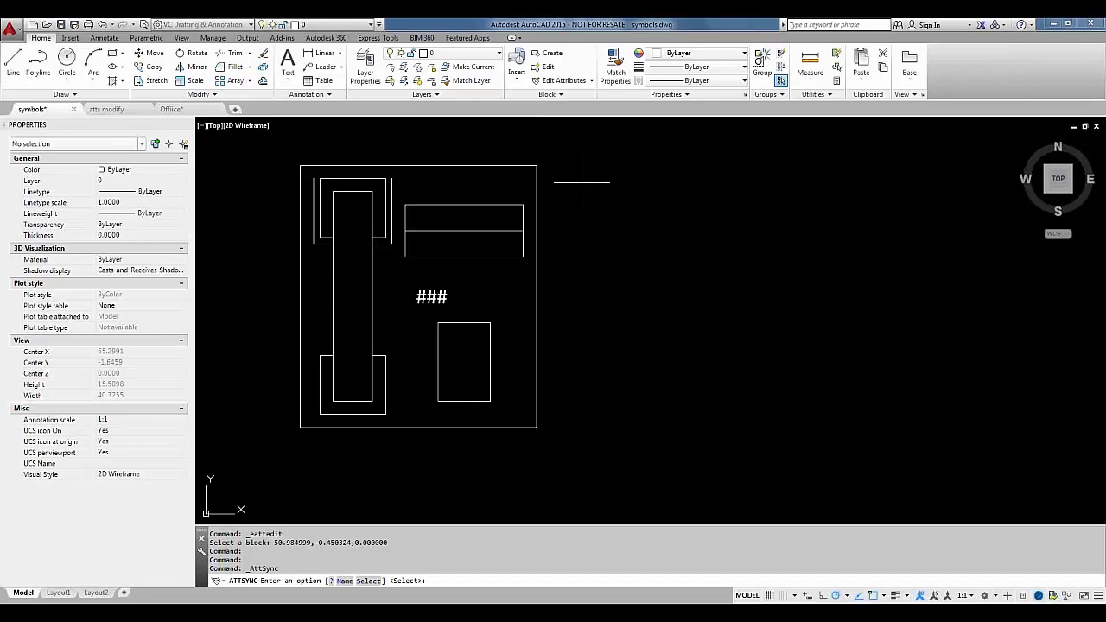
{"action": "key", "text": "Return"}
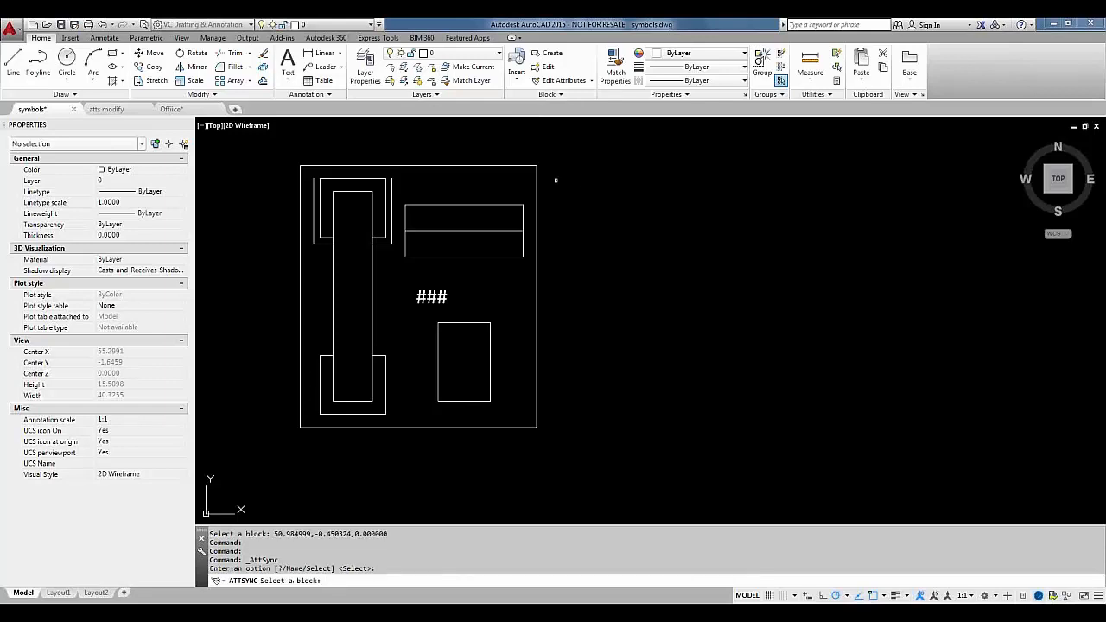
{"action": "left_click", "coordinate": [538, 184]}
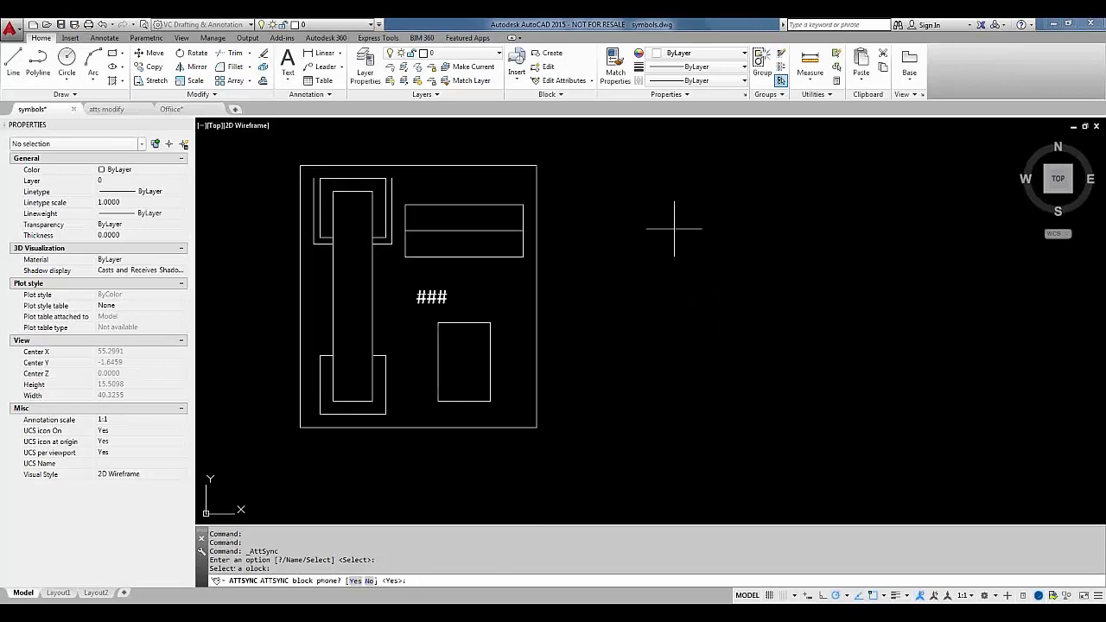
{"action": "key", "text": "Return"}
Step: Check the phone block's attribute order, text options and properties in the Enhanced Attribute Editor without changing anything
{"action": "double_click", "coordinate": [538, 247]}
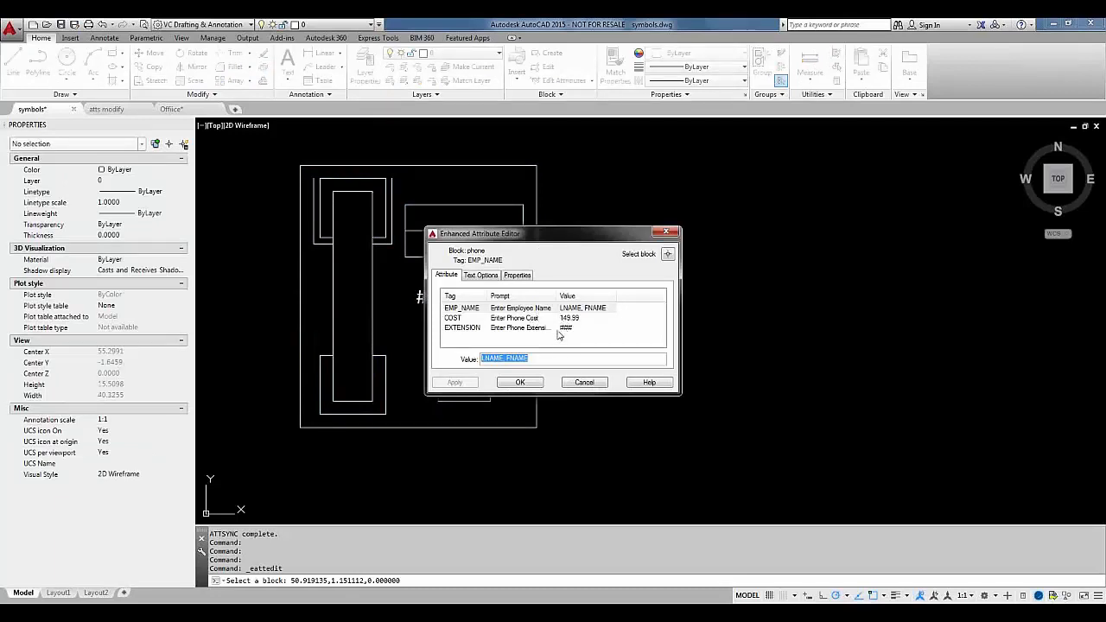
{"action": "left_click", "coordinate": [490, 276]}
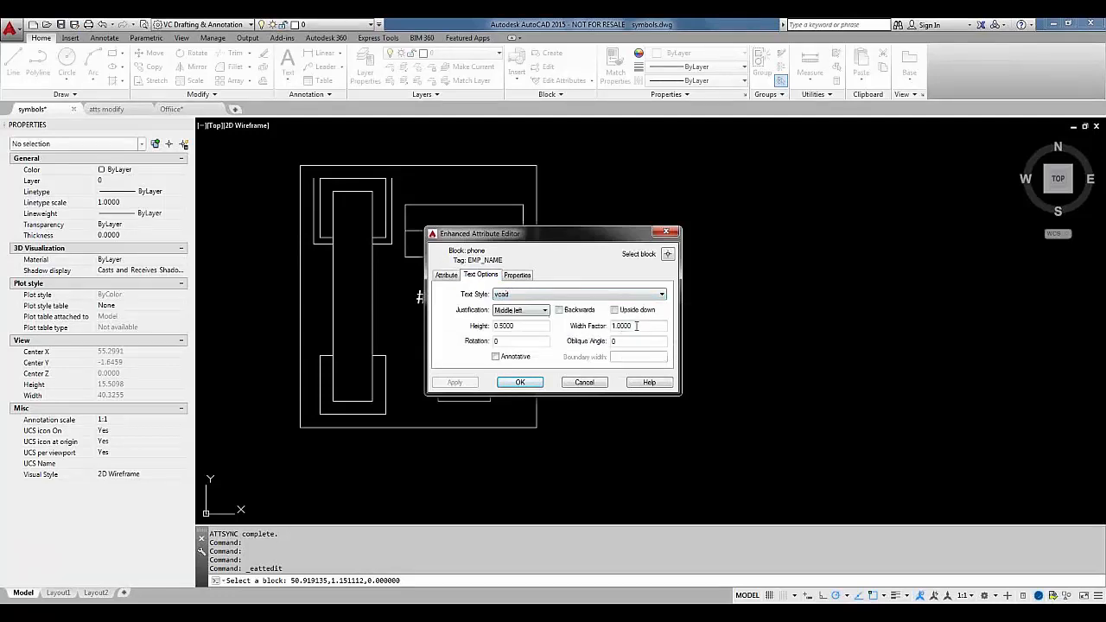
{"action": "left_click", "coordinate": [521, 275]}
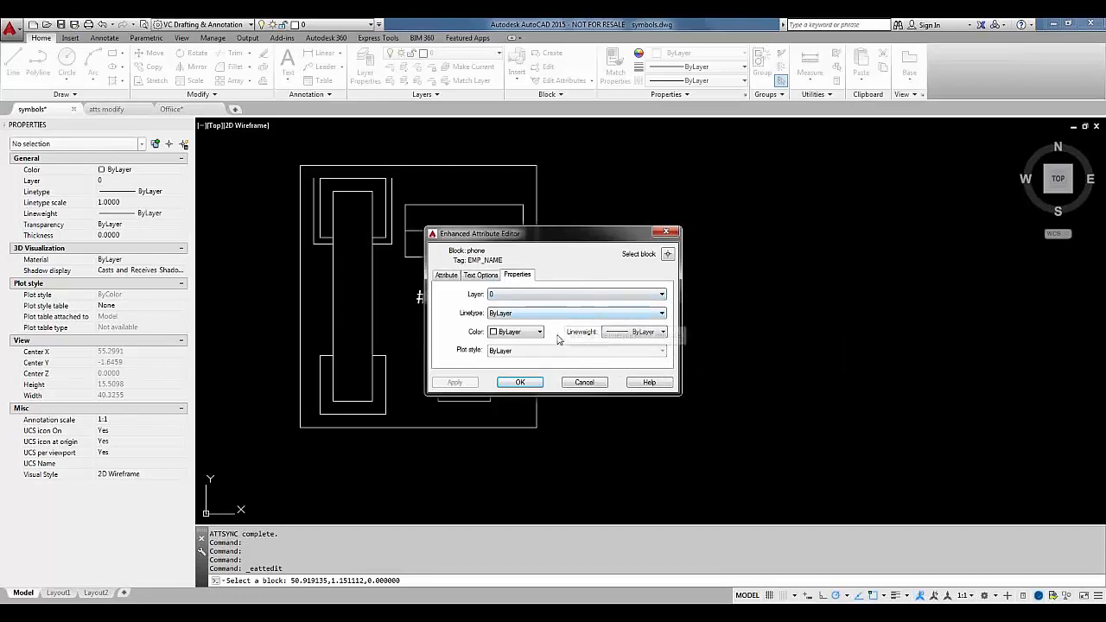
{"action": "left_click", "coordinate": [586, 385]}
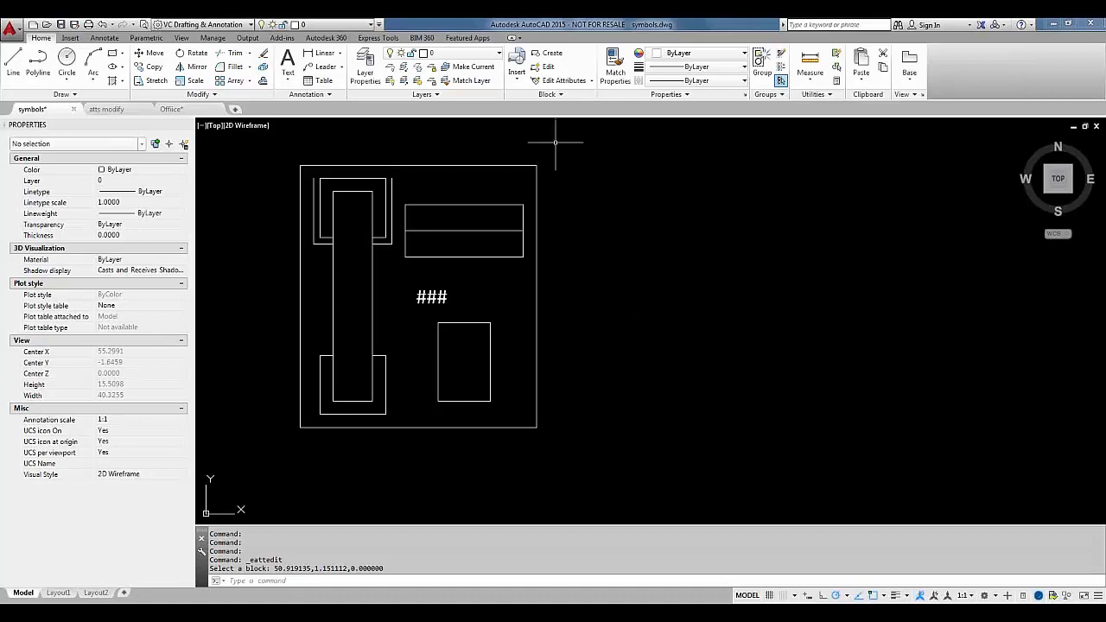
Step: Review the phone block's attribute list and the EMP_NAME text options and properties in the Block Attribute Manager, leaving them unchanged
{"action": "left_click", "coordinate": [553, 94]}
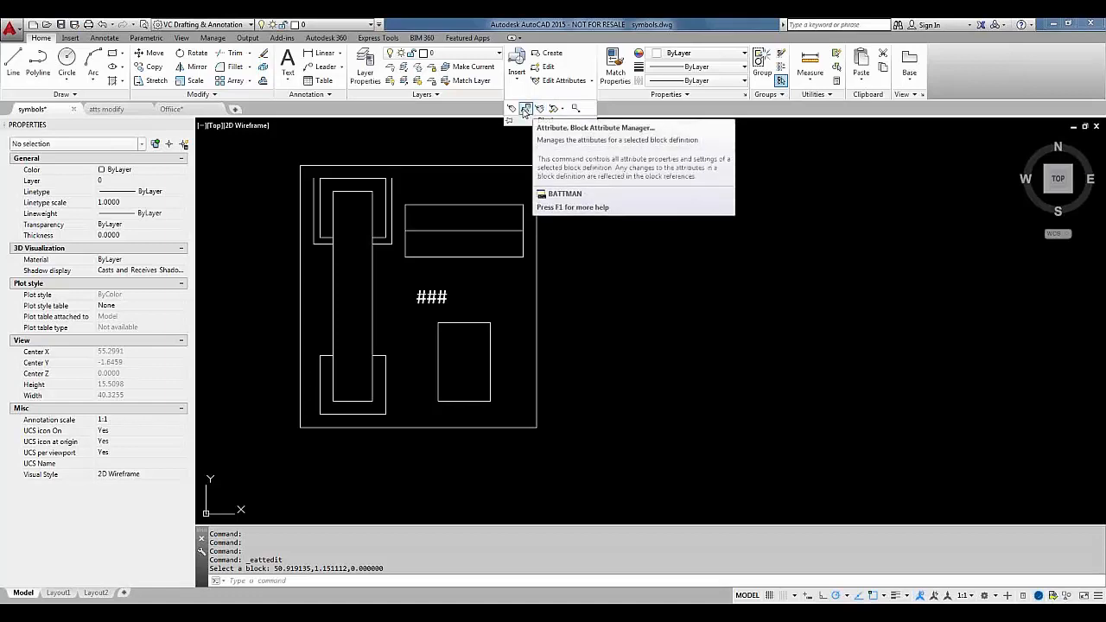
{"action": "left_click", "coordinate": [525, 110]}
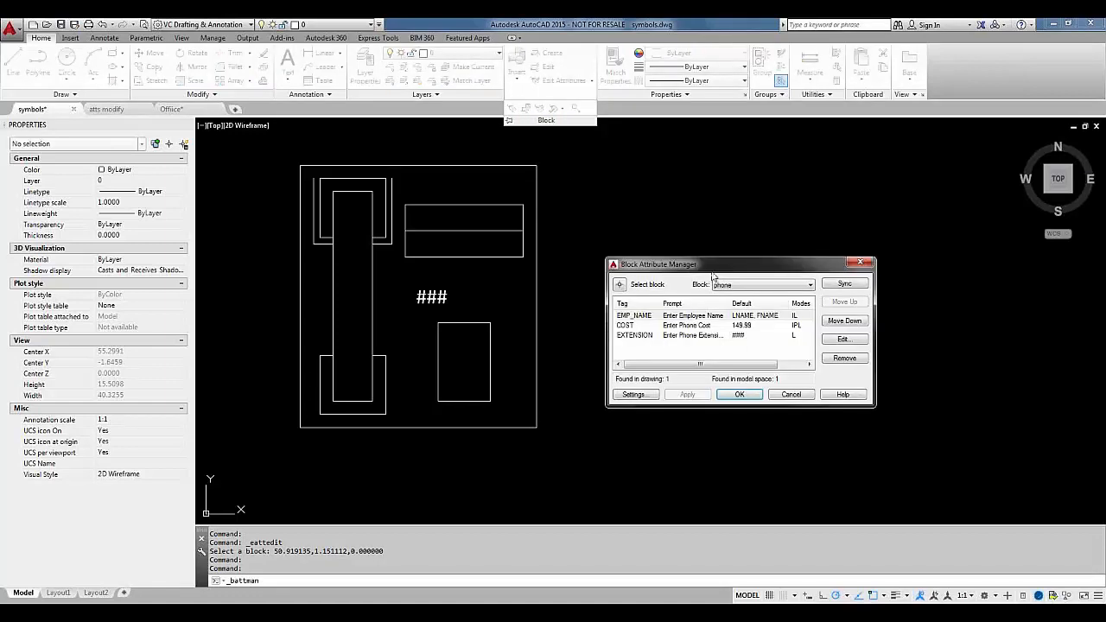
{"action": "left_click_drag", "start_coordinate": [709, 269], "coordinate": [682, 266]}
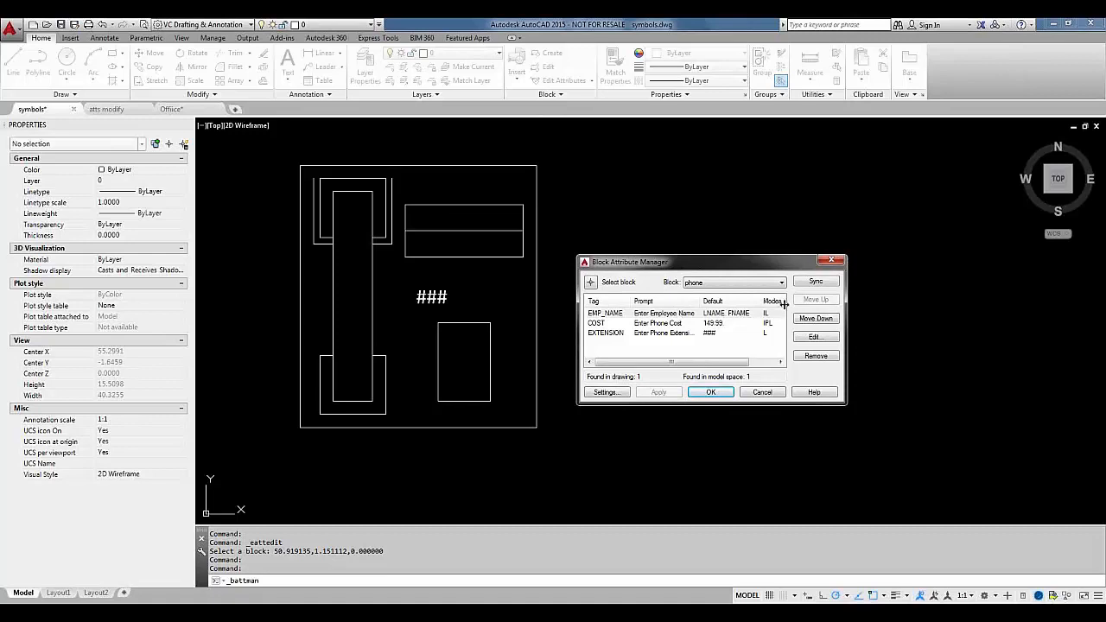
{"action": "left_click", "coordinate": [815, 337]}
{"action": "left_click", "coordinate": [488, 273]}
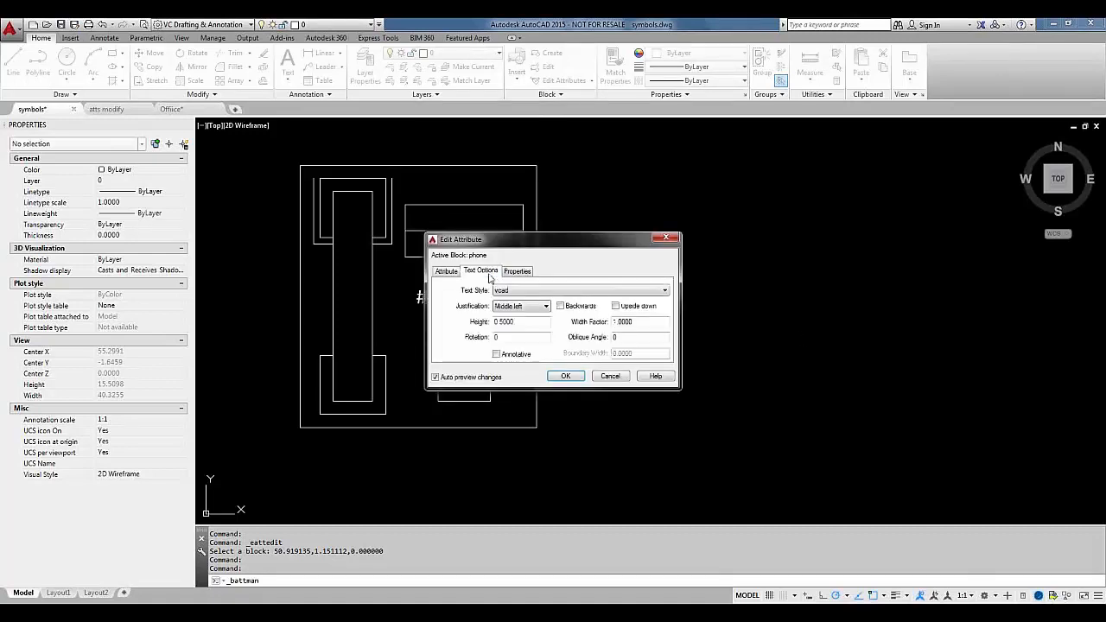
{"action": "left_click", "coordinate": [517, 273]}
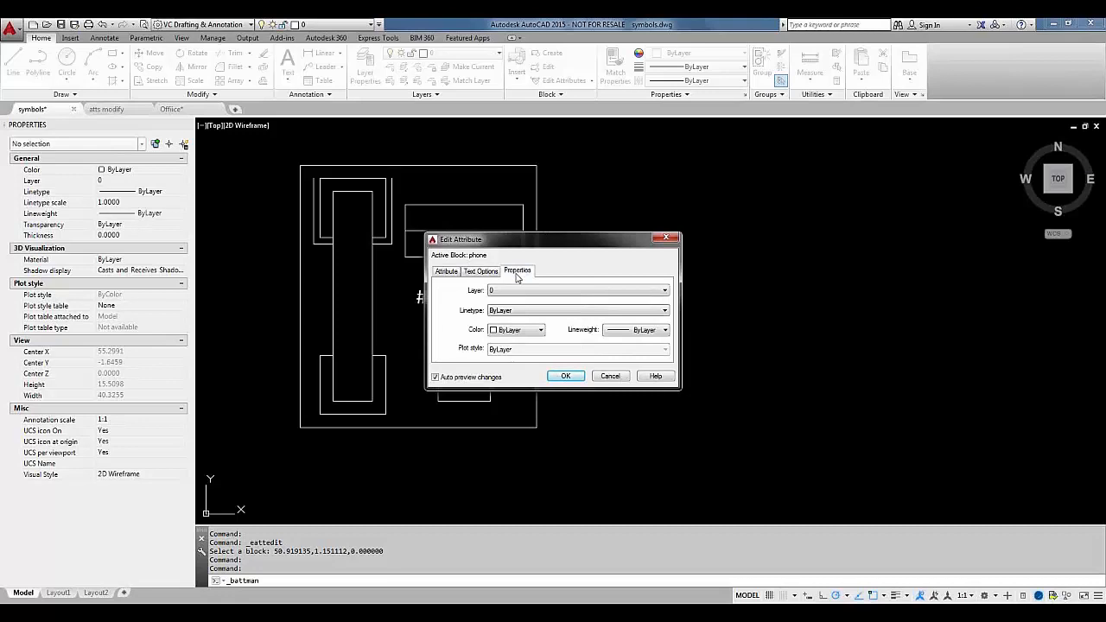
{"action": "left_click", "coordinate": [610, 377]}
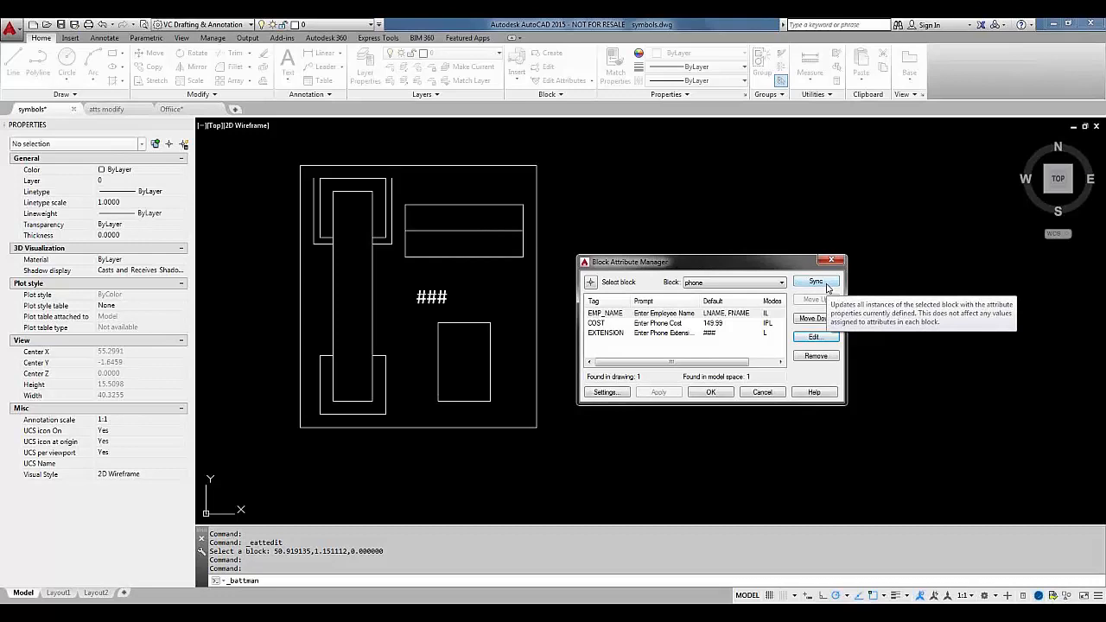
{"action": "left_click", "coordinate": [706, 323]}
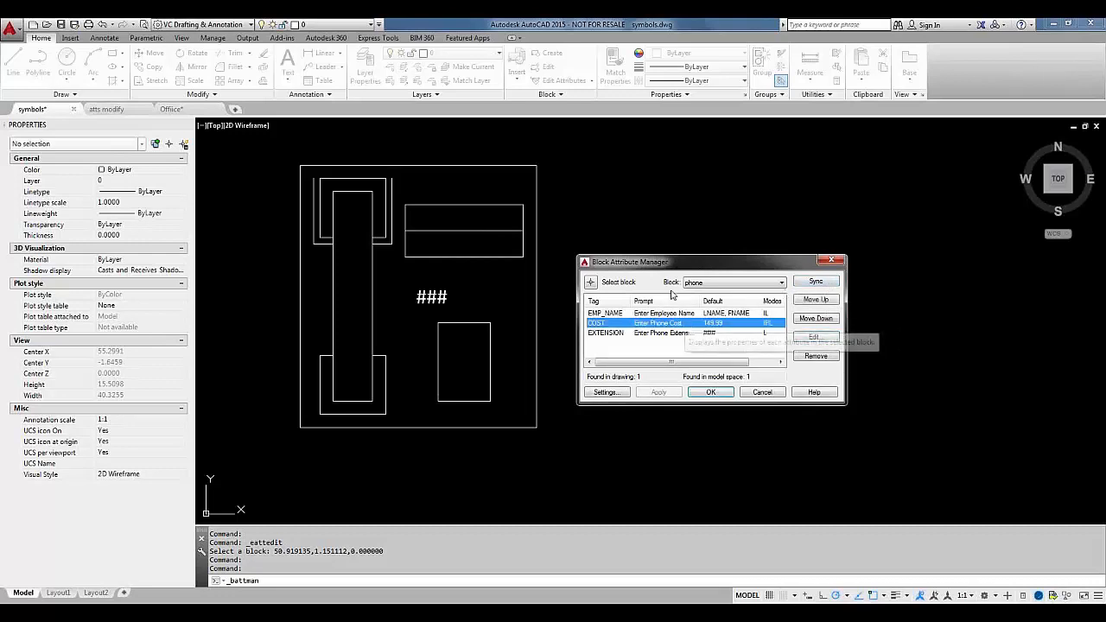
{"action": "left_click", "coordinate": [831, 260]}
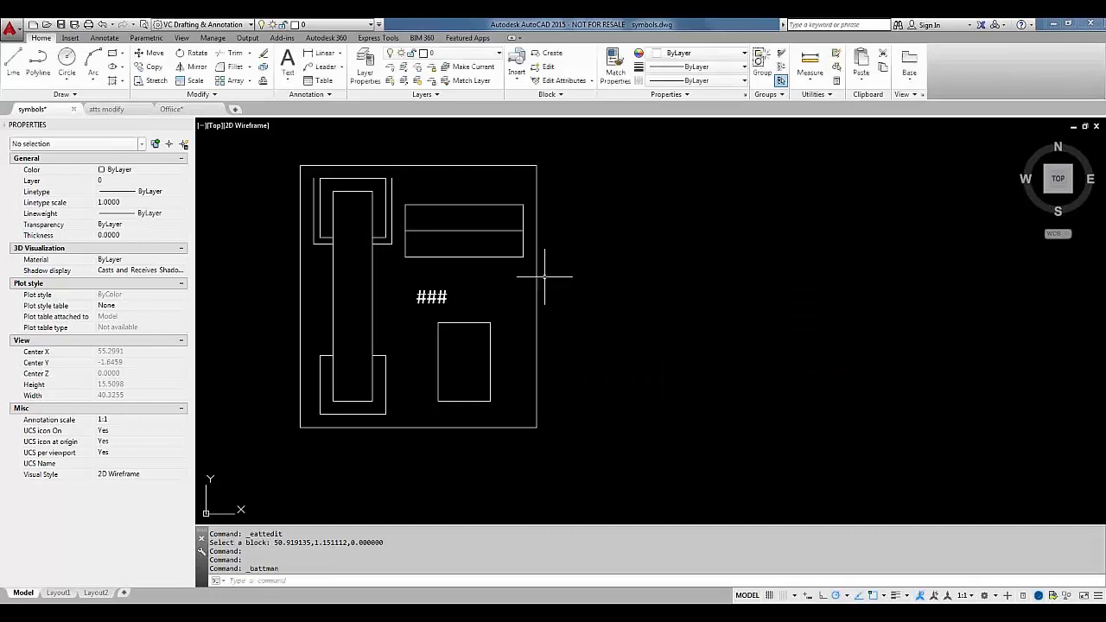
Step: Look through the employee name, cost and extension values of the phone block in the Enhanced Attribute Editor
{"action": "double_click", "coordinate": [536, 278]}
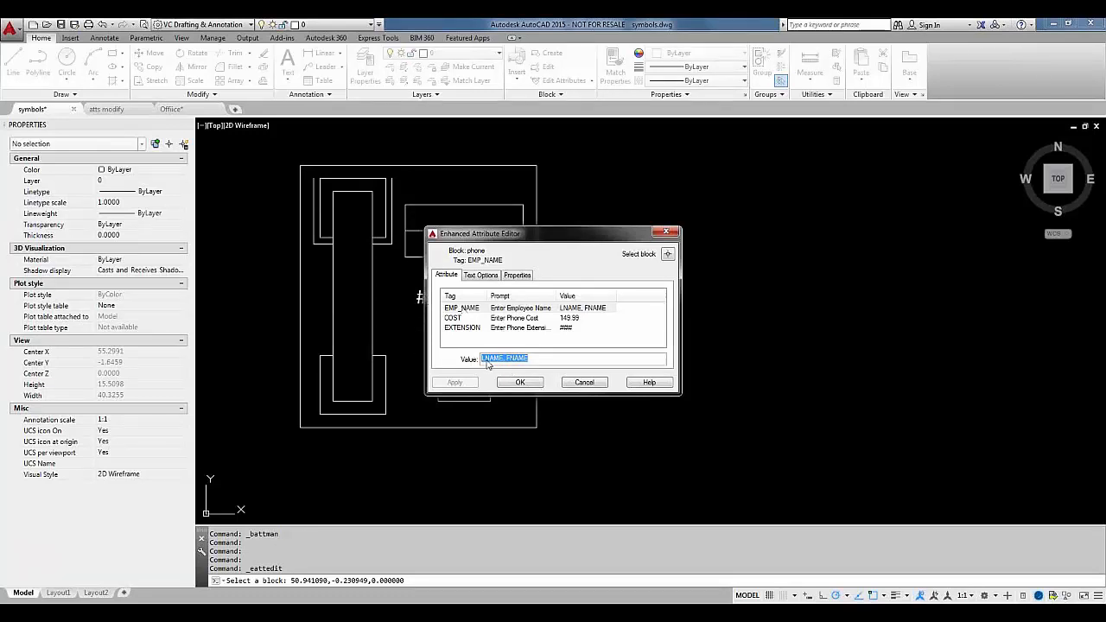
{"action": "left_click", "coordinate": [502, 319]}
{"action": "left_click", "coordinate": [502, 328]}
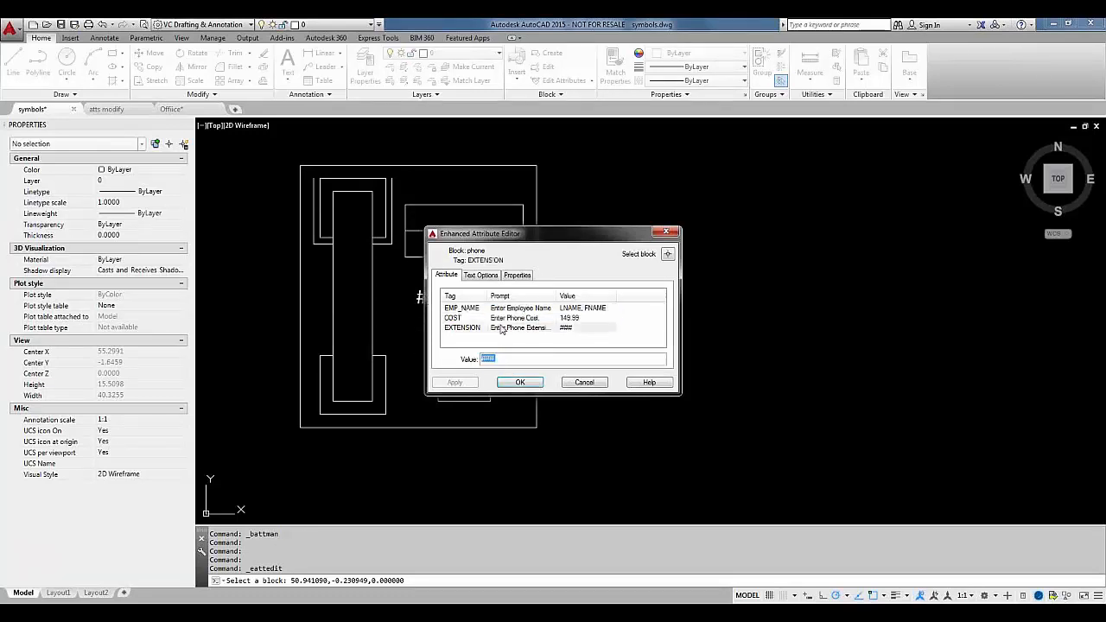
{"action": "left_click", "coordinate": [502, 319]}
{"action": "left_click", "coordinate": [502, 311]}
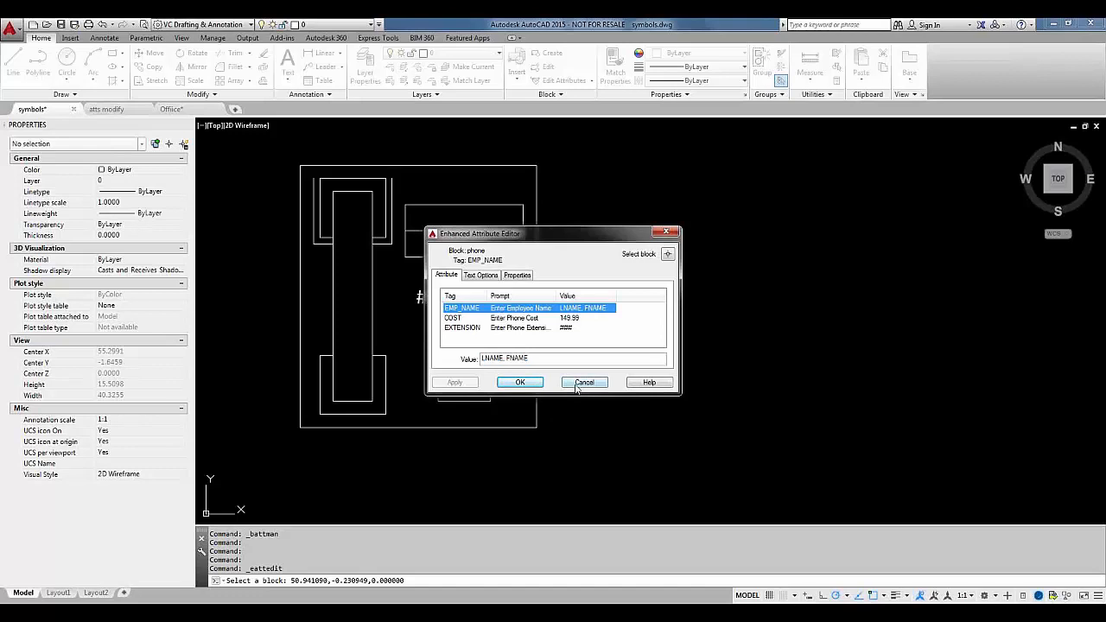
{"action": "left_click", "coordinate": [577, 385]}
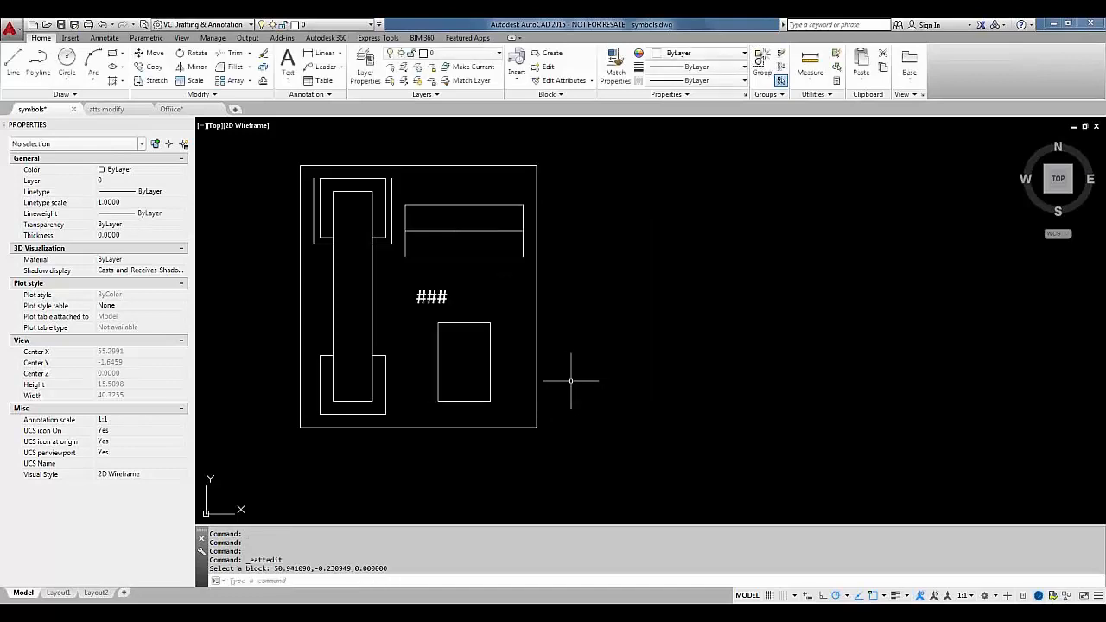
Step: Select the phone block, inspect its EMP_NAME, COST and EXTENSION values among its object properties, and clear the selection
{"action": "left_click", "coordinate": [435, 298]}
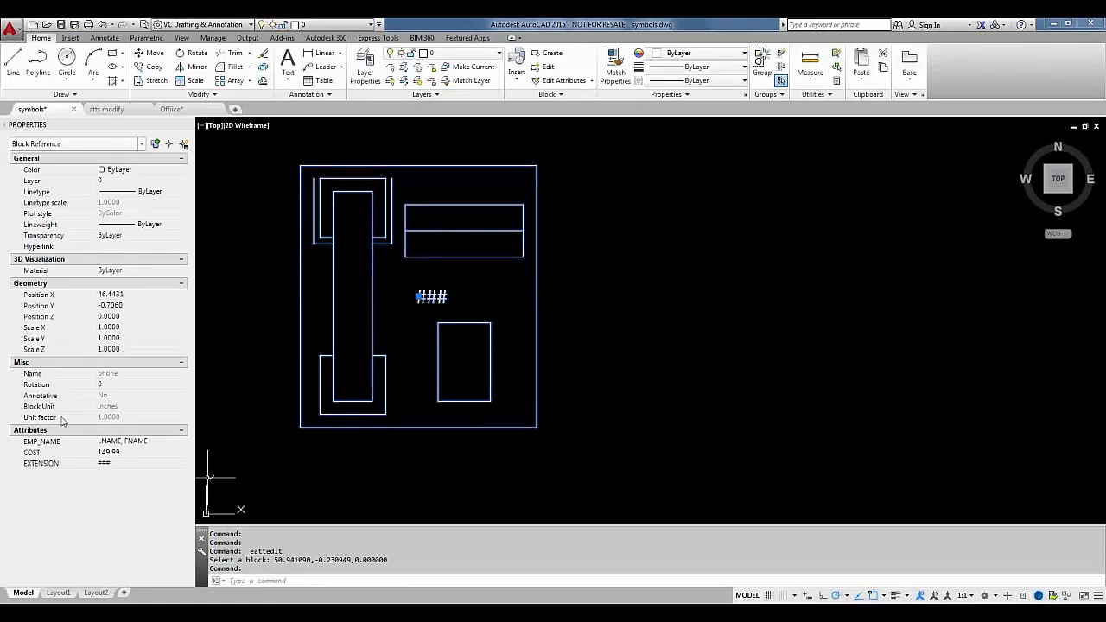
{"action": "left_click", "coordinate": [114, 442]}
{"action": "left_click", "coordinate": [171, 442]}
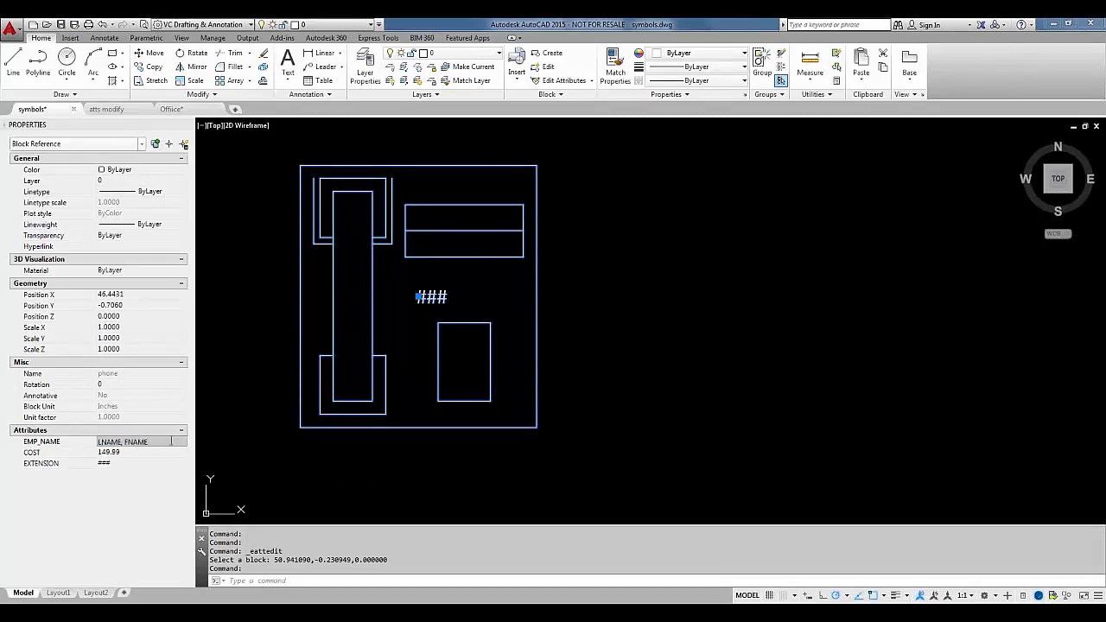
{"action": "left_click", "coordinate": [153, 453]}
{"action": "left_click", "coordinate": [132, 463]}
{"action": "left_click", "coordinate": [133, 452]}
{"action": "left_click", "coordinate": [145, 443]}
{"action": "left_click", "coordinate": [87, 441]}
{"action": "left_click", "coordinate": [116, 464]}
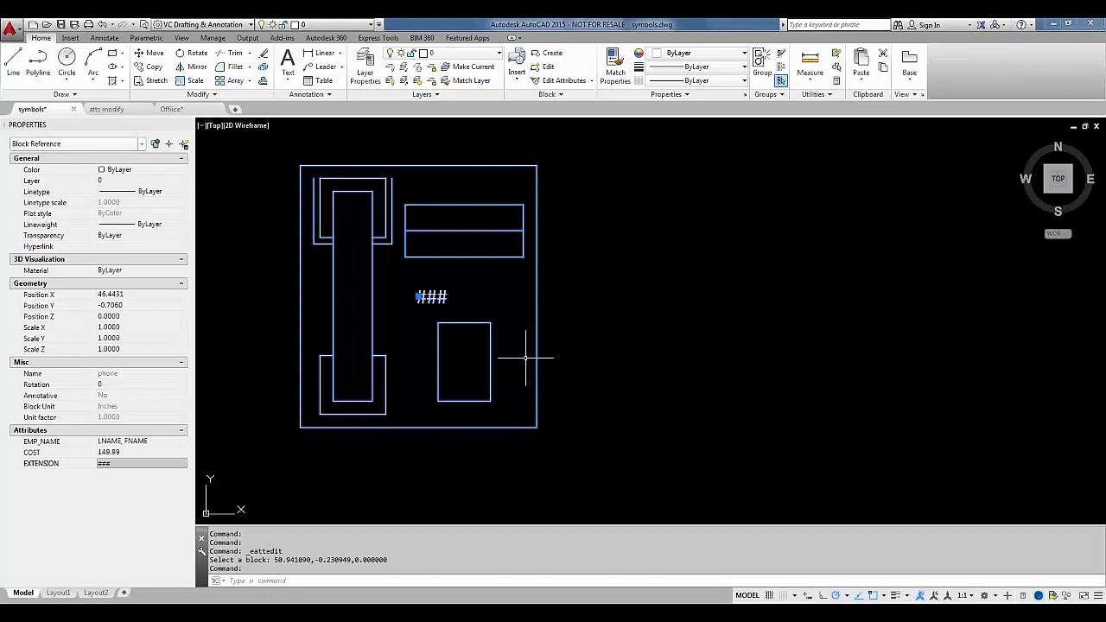
{"action": "key", "text": "Escape"}
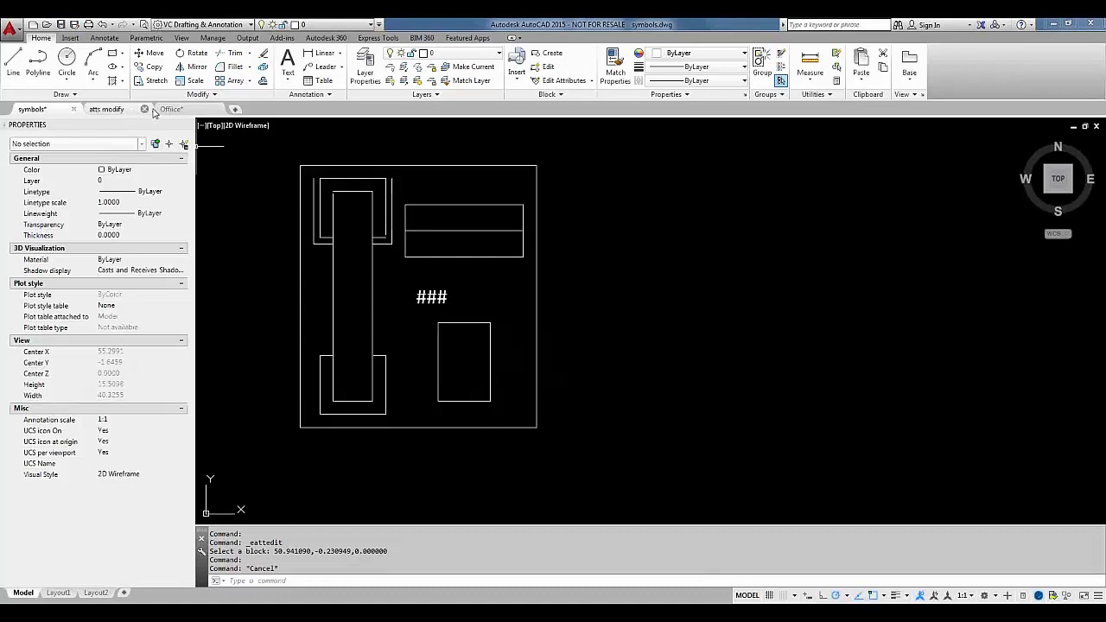
Step: Show the tool palettes in the symbols drawing and place them beside the phone block
{"action": "left_click", "coordinate": [169, 109]}
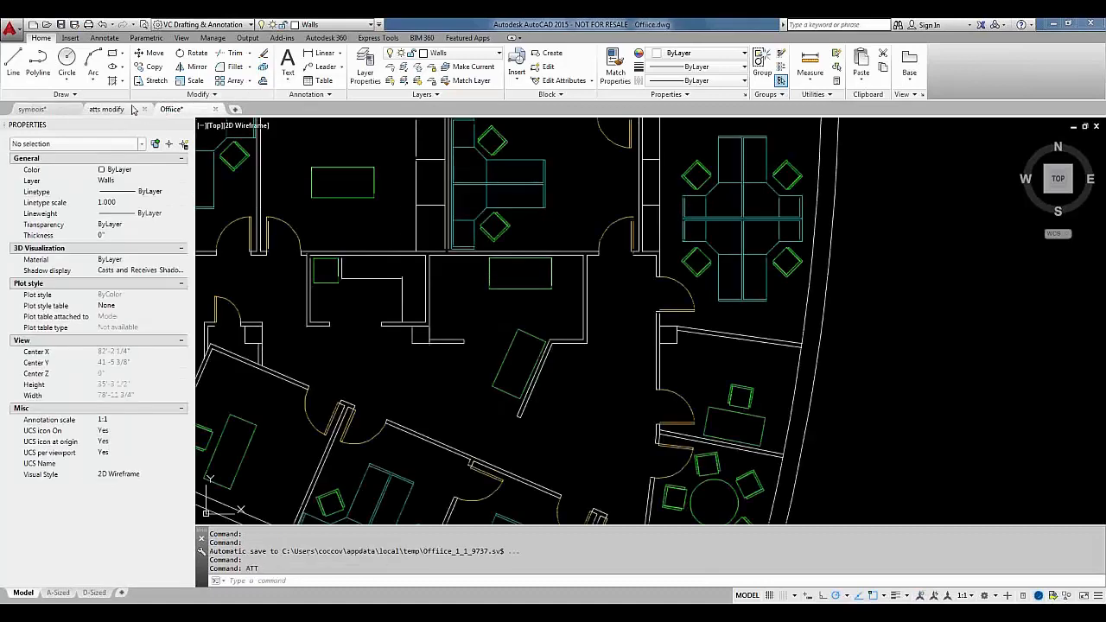
{"action": "left_click", "coordinate": [32, 109]}
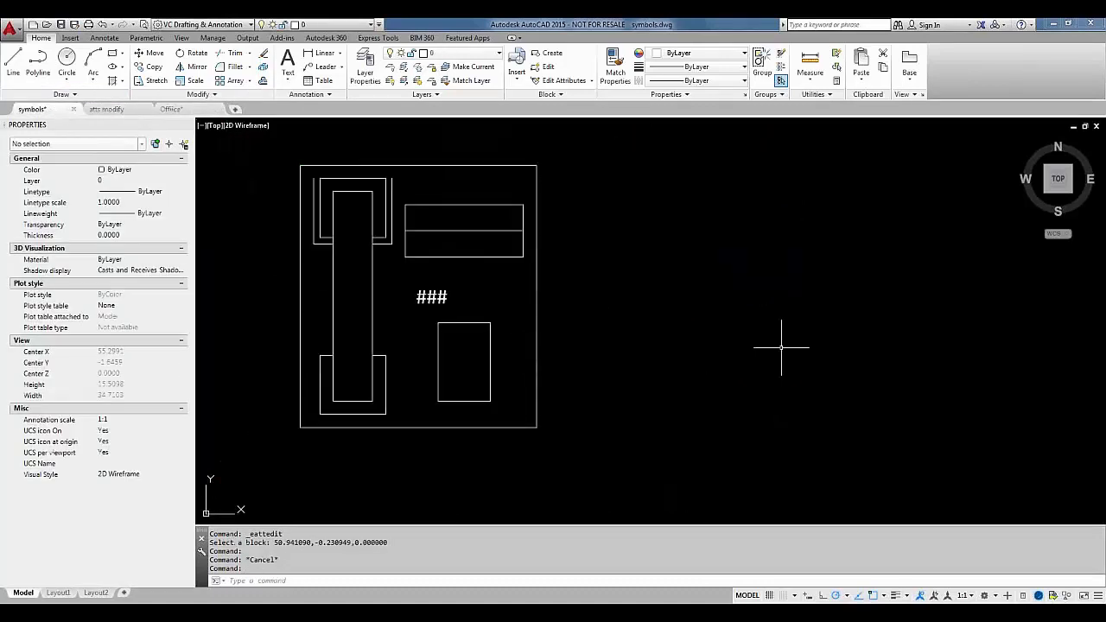
{"action": "key", "text": "ctrl+3"}
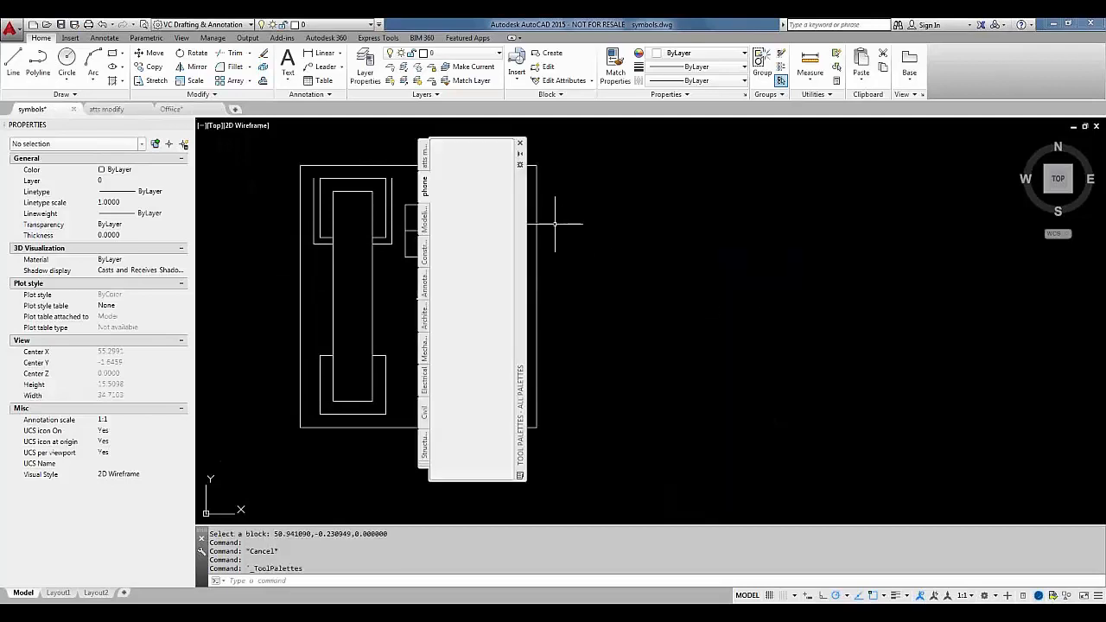
{"action": "left_click_drag", "start_coordinate": [521, 212], "coordinate": [659, 217]}
Step: Try to add the phone block to the phone tool palette before saving the drawing
{"action": "left_click", "coordinate": [520, 186]}
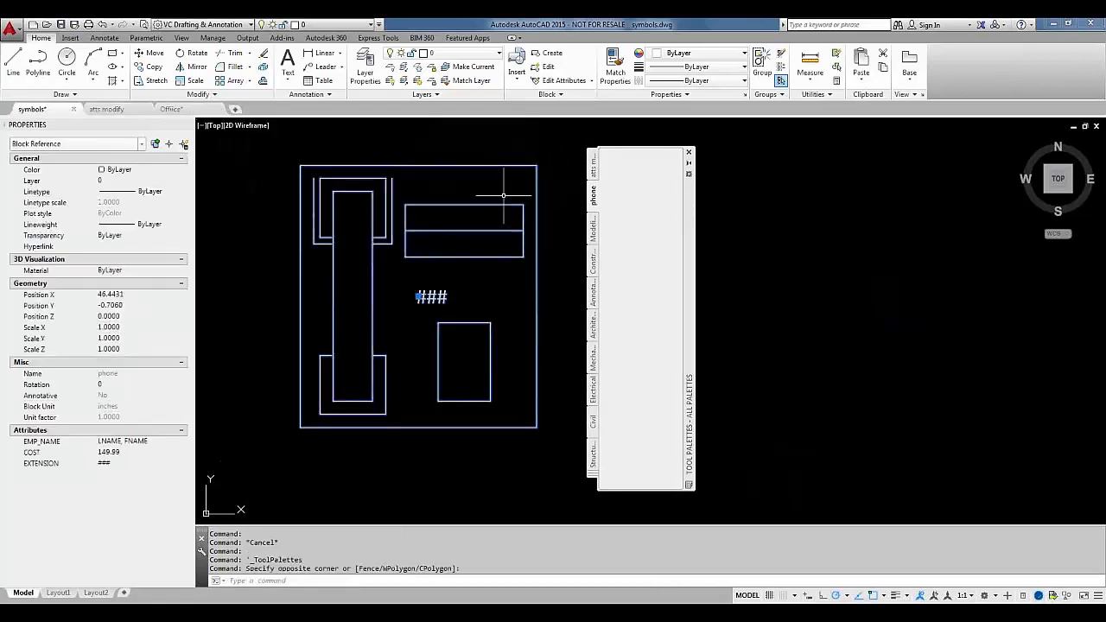
{"action": "left_click_drag", "start_coordinate": [495, 164], "coordinate": [644, 192]}
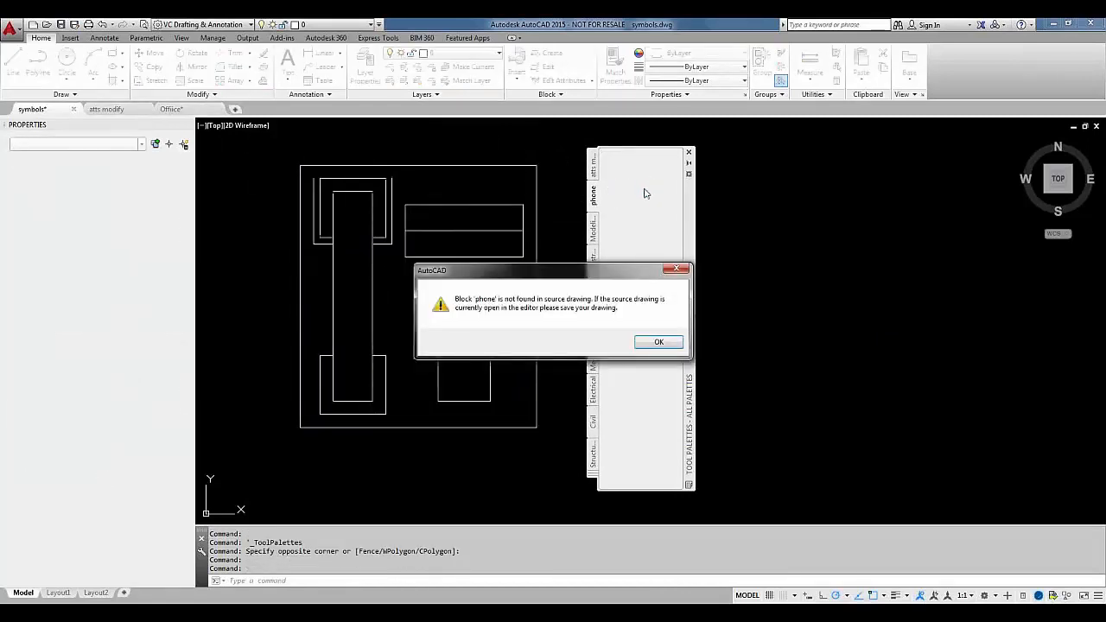
{"action": "left_click", "coordinate": [661, 348]}
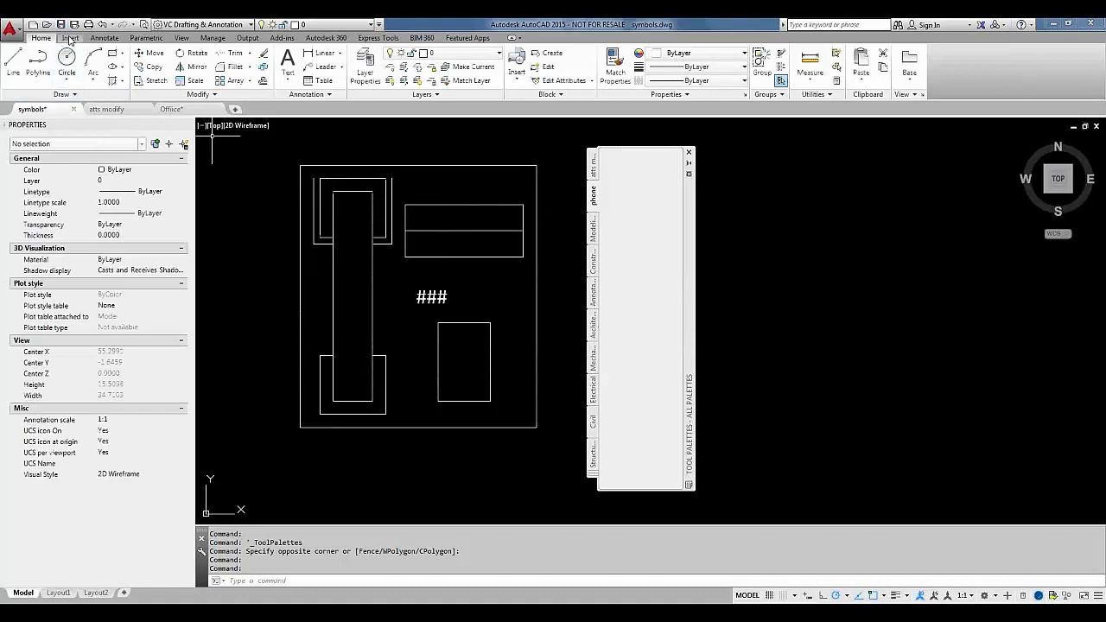
Step: Save the symbols drawing and add the phone block to the phone tool palette
{"action": "left_click", "coordinate": [61, 25]}
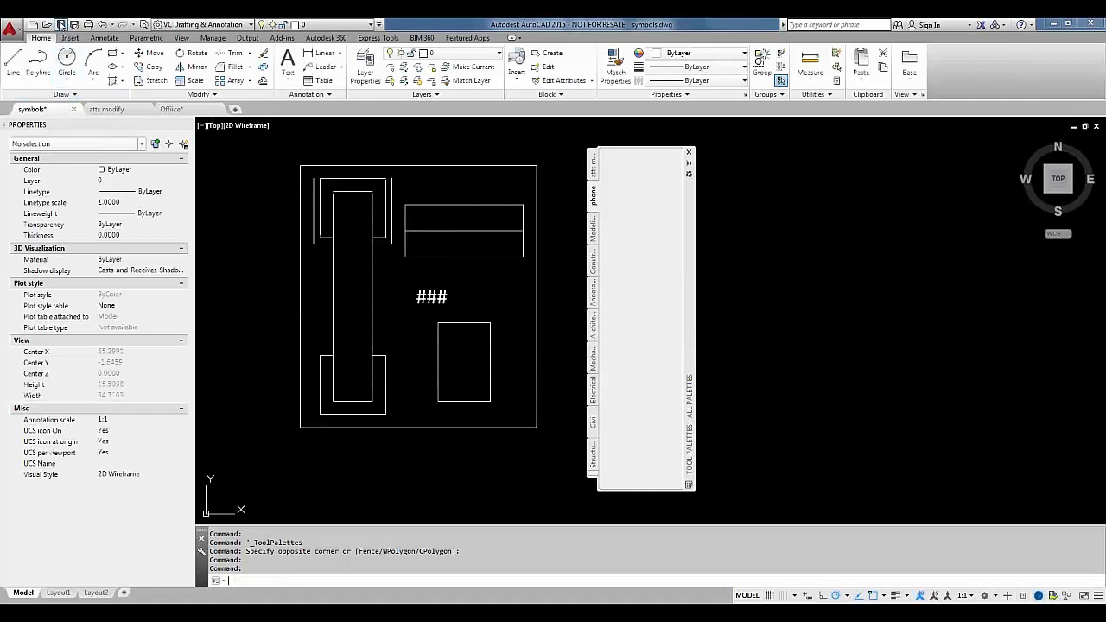
{"action": "left_click", "coordinate": [415, 167]}
{"action": "left_click_drag", "start_coordinate": [416, 167], "coordinate": [654, 227]}
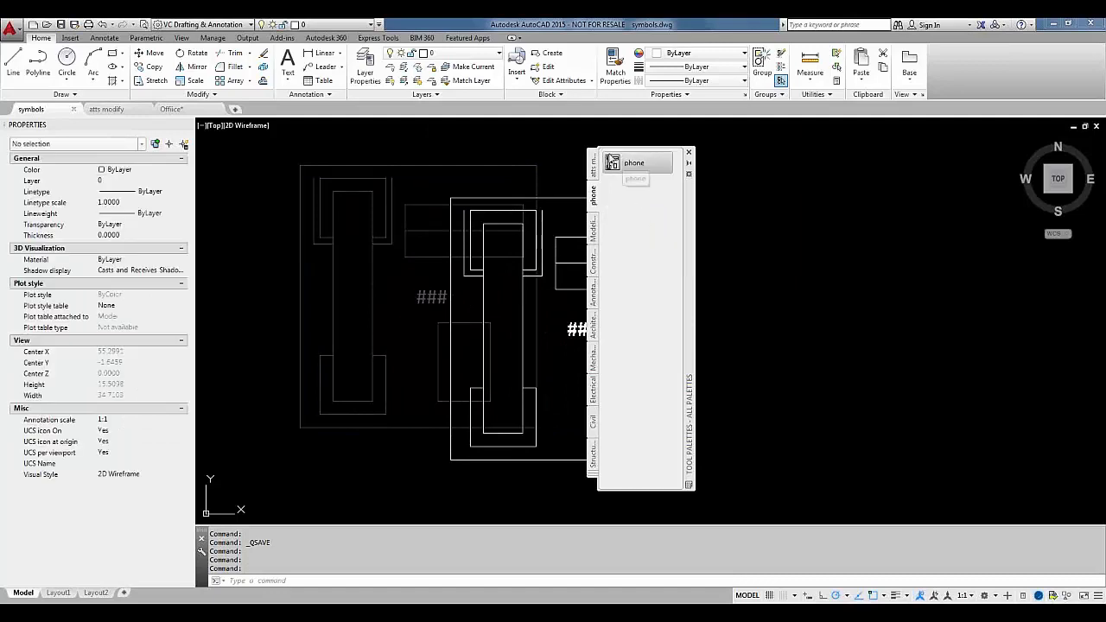
Step: In the Office drawing, set the phone palette tool's layer to Misc in its tool properties
{"action": "left_click", "coordinate": [168, 109]}
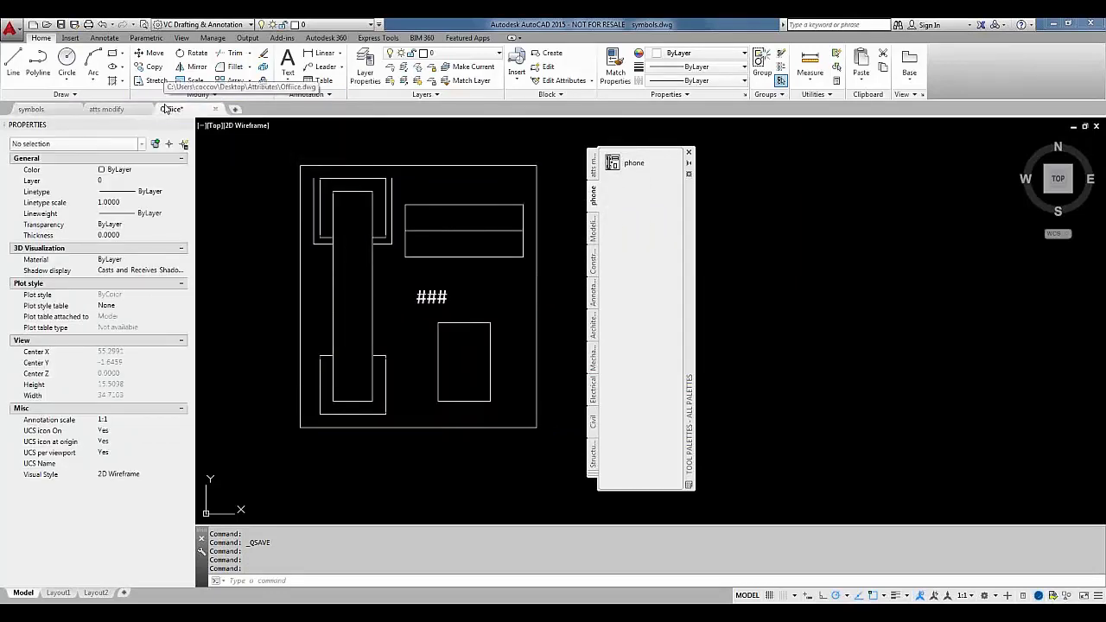
{"action": "right_click", "coordinate": [628, 169]}
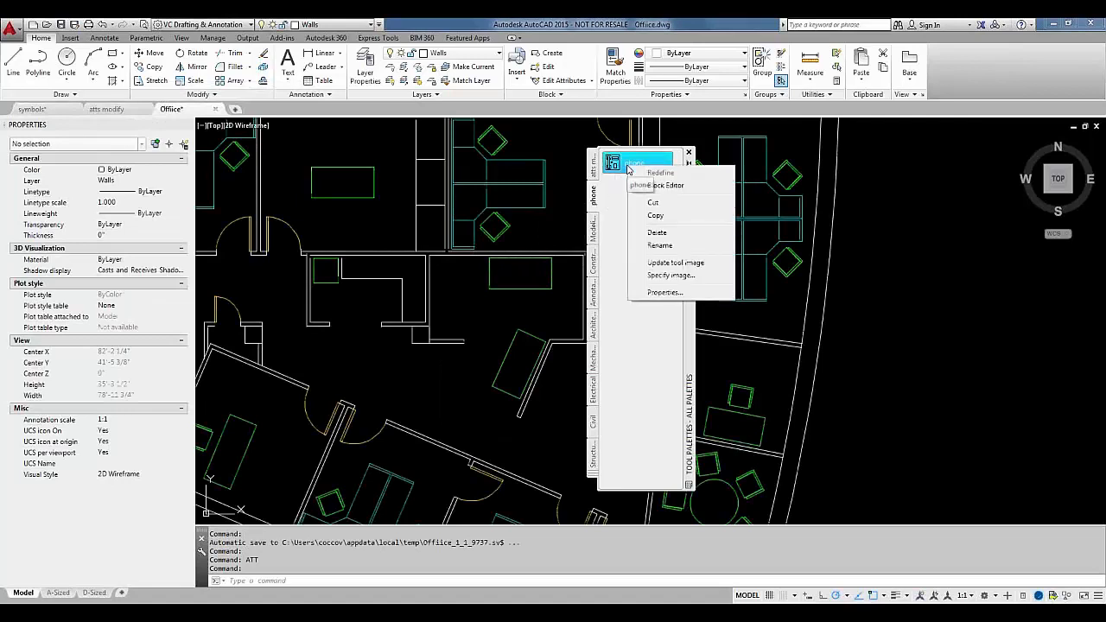
{"action": "left_click", "coordinate": [659, 294]}
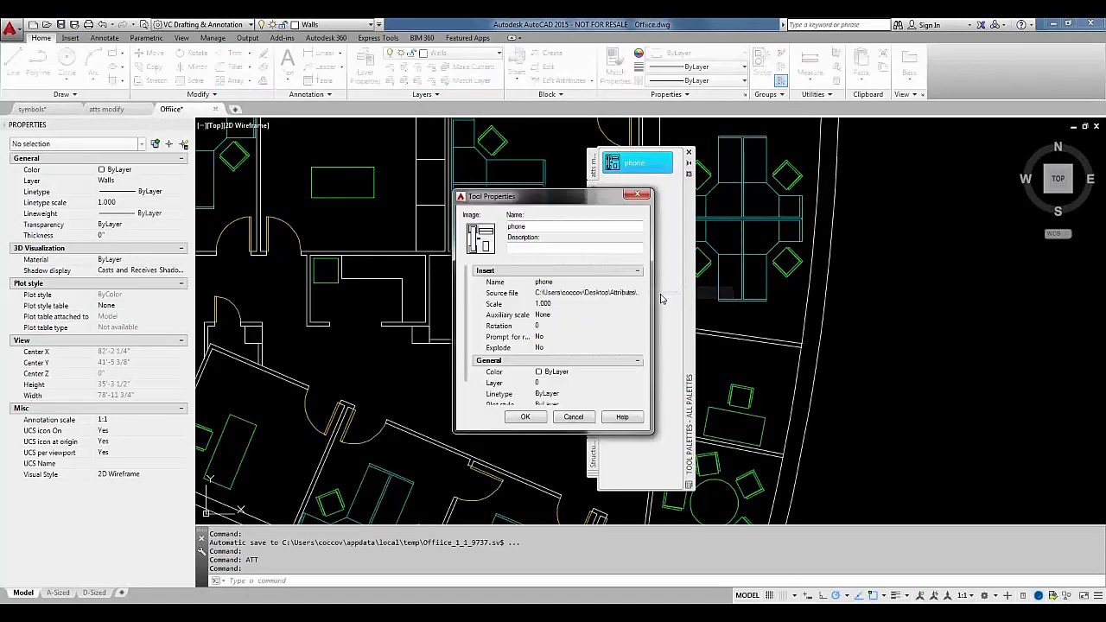
{"action": "left_click", "coordinate": [576, 384]}
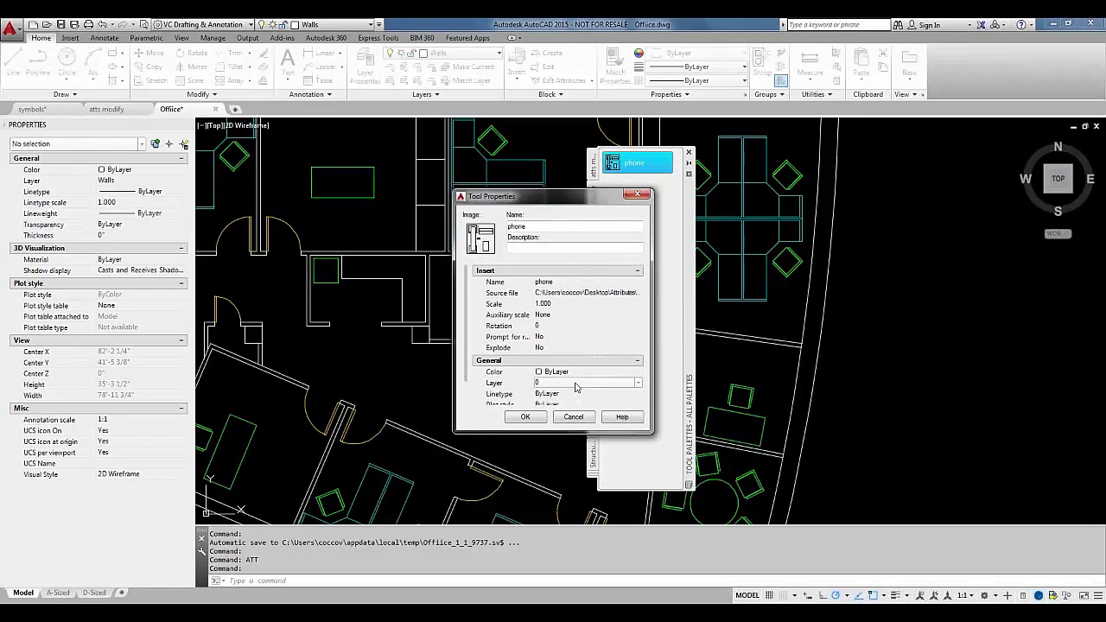
{"action": "left_click", "coordinate": [576, 384]}
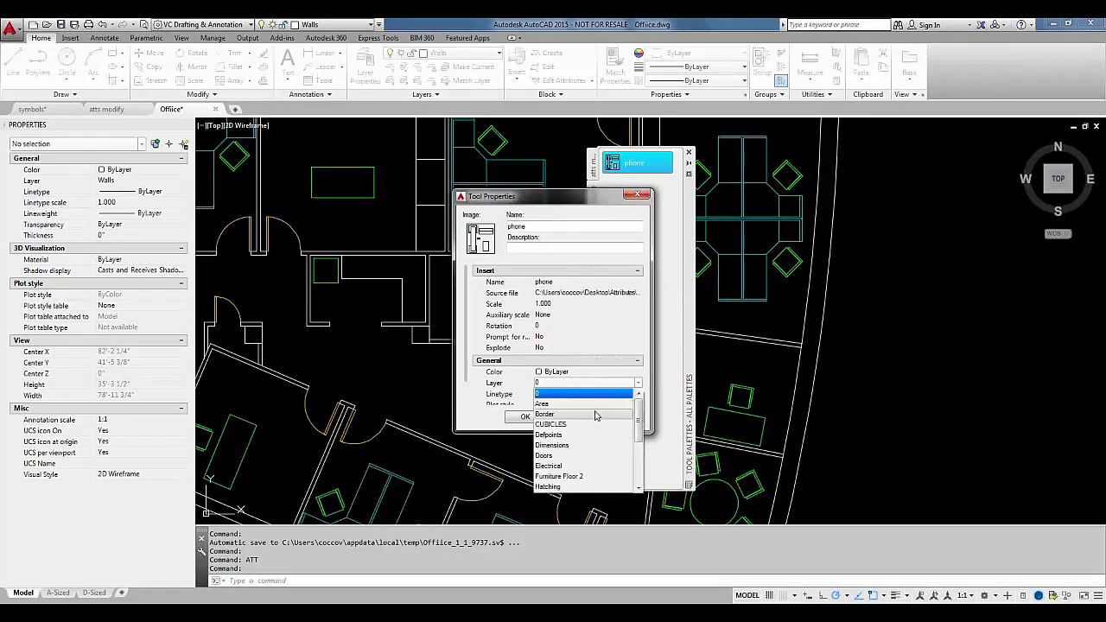
{"action": "left_click_drag", "start_coordinate": [637, 424], "coordinate": [638, 455]}
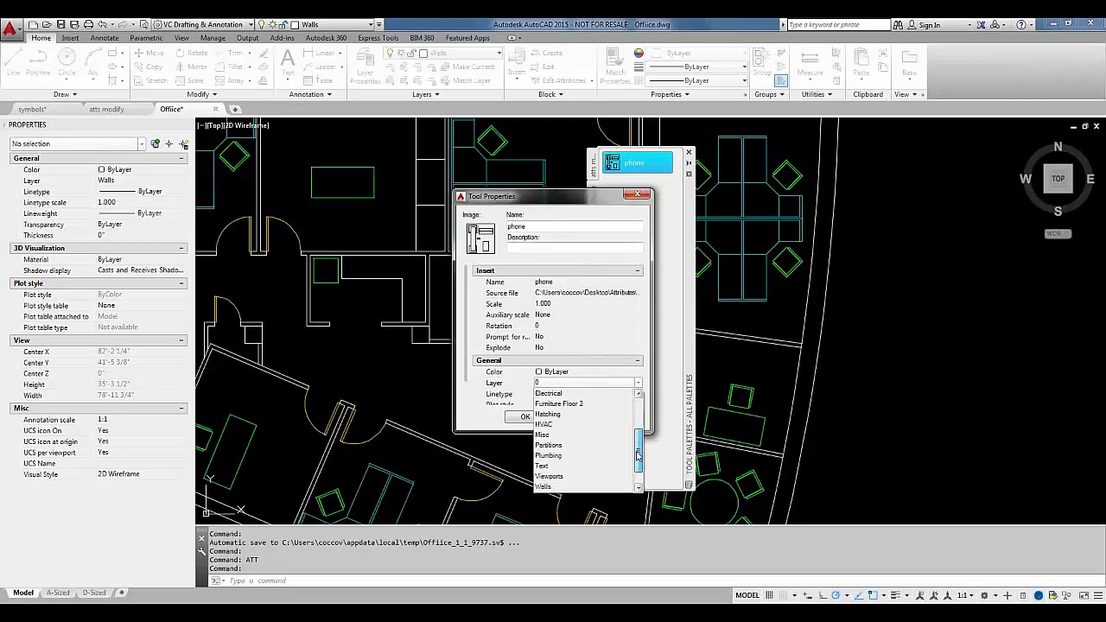
{"action": "left_click", "coordinate": [545, 443]}
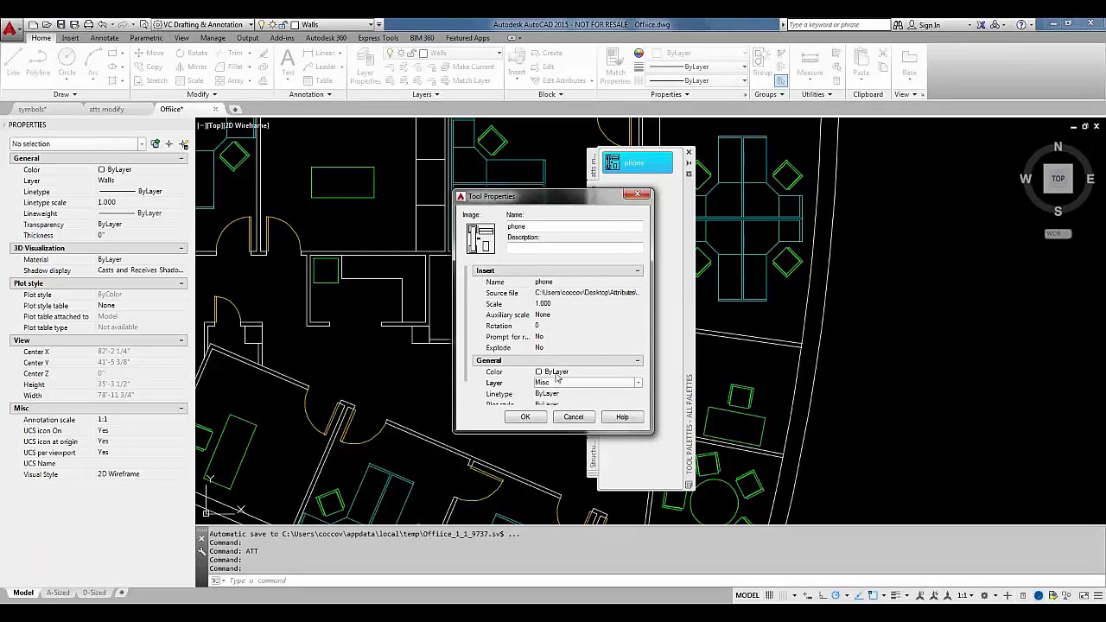
{"action": "left_click", "coordinate": [525, 417]}
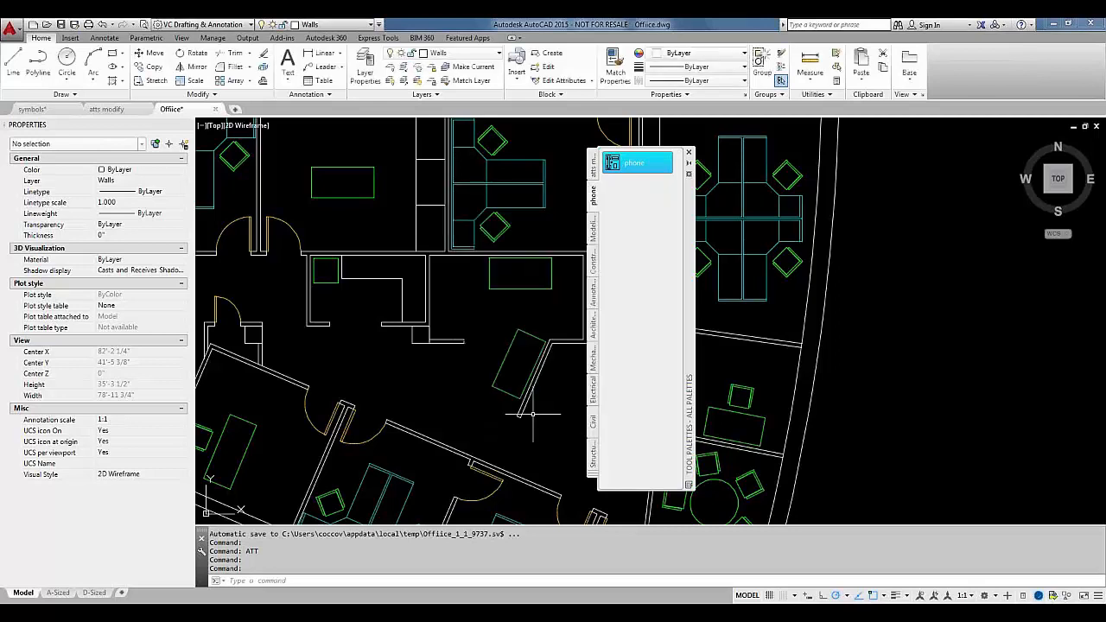
Step: Insert the phone tool's block on the upper desk of the workstation cluster and dismiss the attribute editing dialog without entering values
{"action": "left_click", "coordinate": [631, 169]}
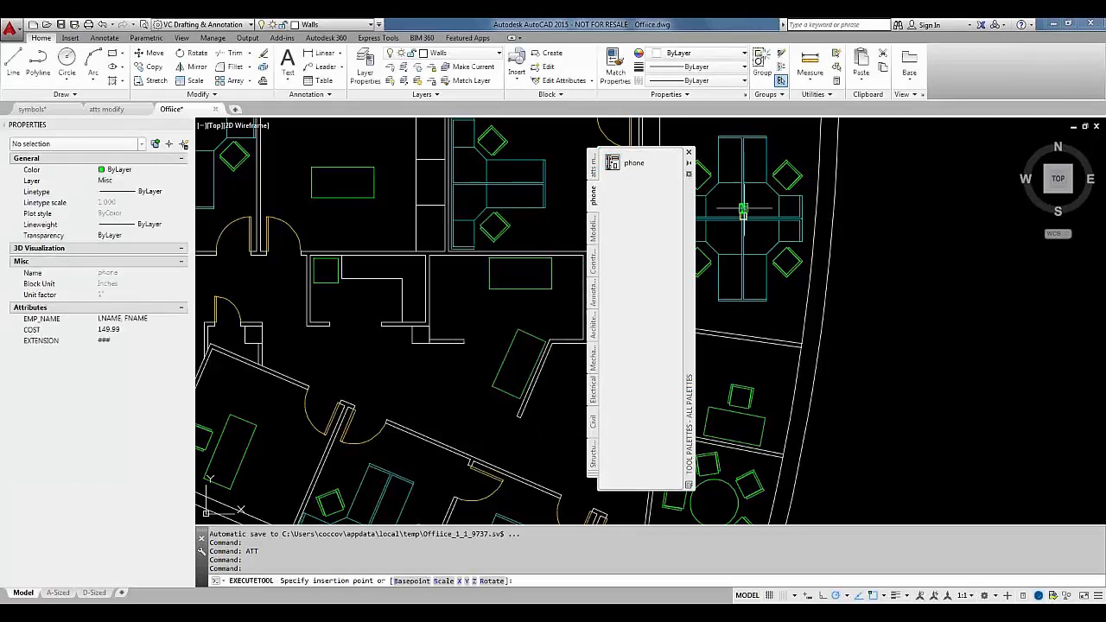
{"action": "scroll", "coordinate": [759, 206], "scroll_direction": "up", "scroll_amount": 6}
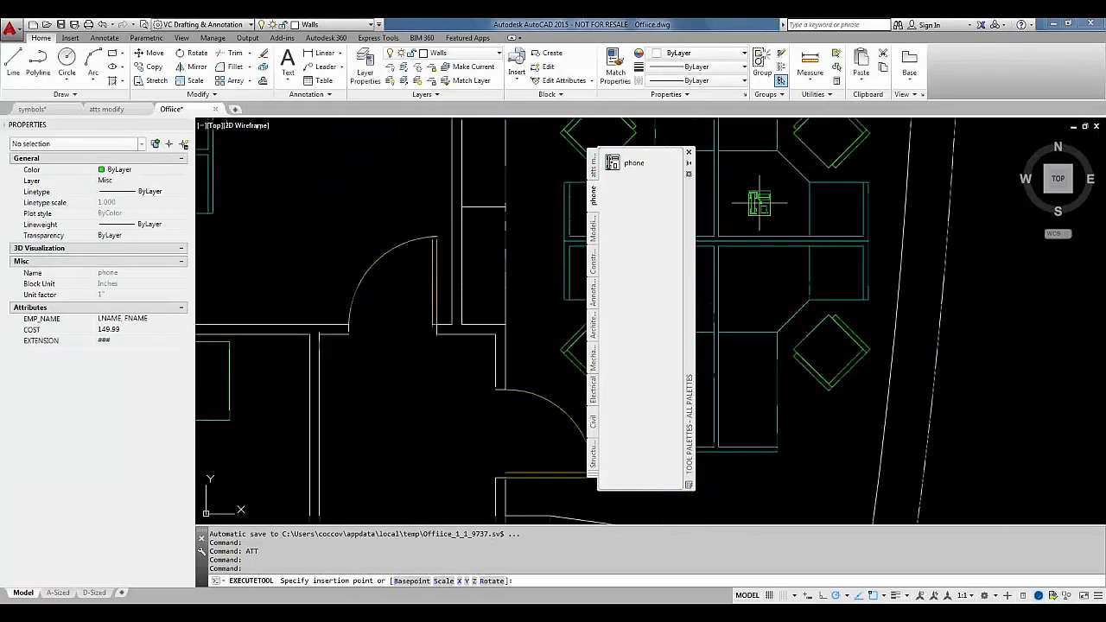
{"action": "left_click", "coordinate": [778, 182]}
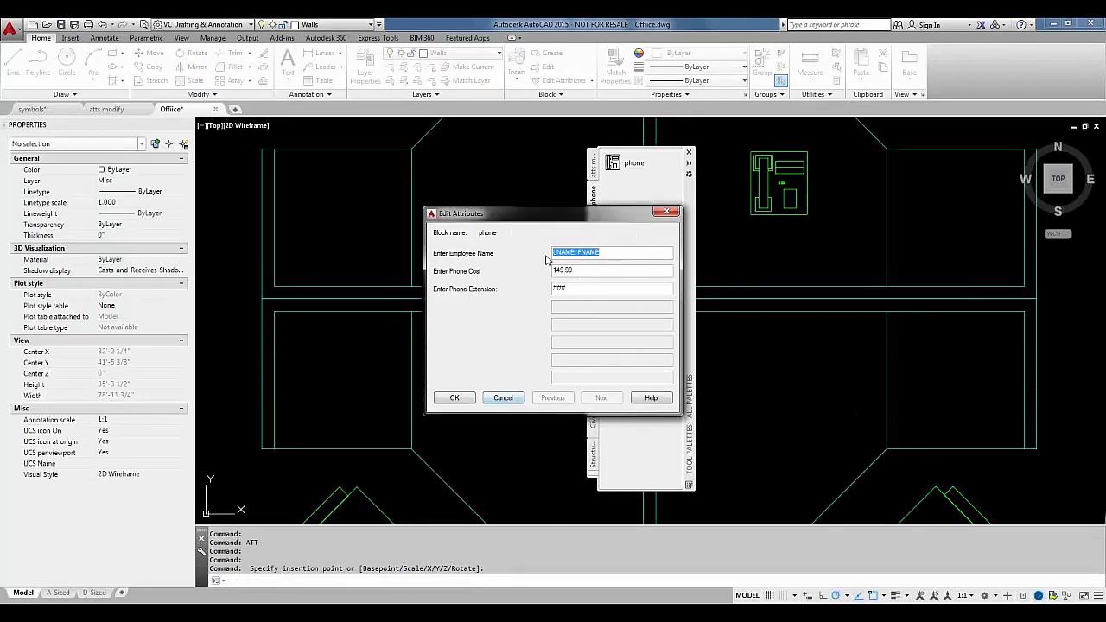
{"action": "left_click", "coordinate": [502, 398]}
Step: Set the ATTREQ system variable to 0 to suppress attribute prompts during block insertion
{"action": "type", "text": "ATT"}
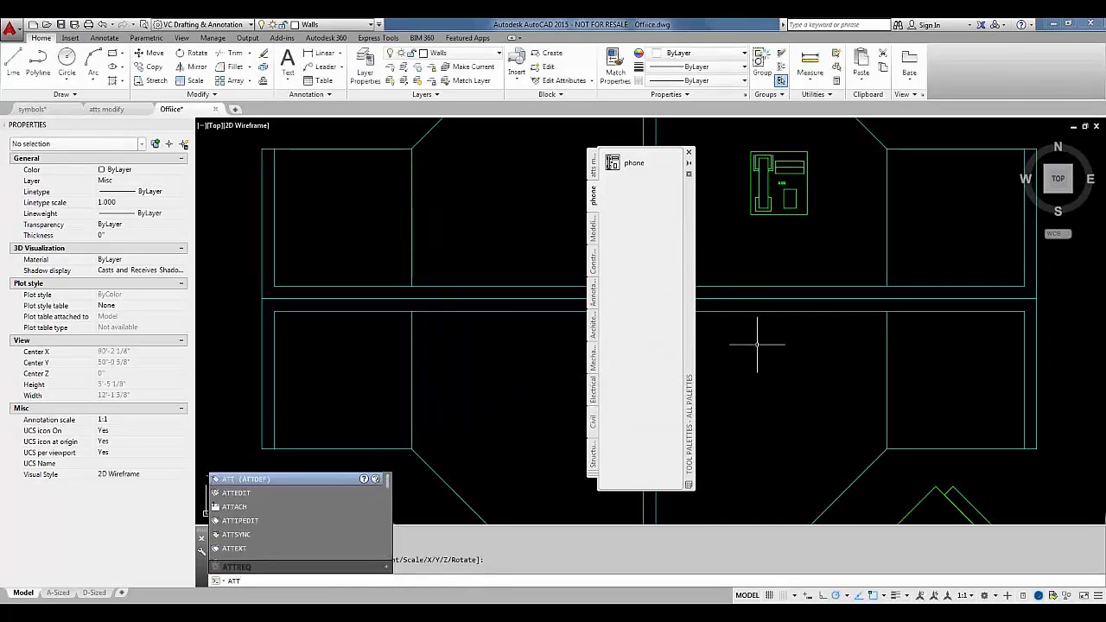
{"action": "type", "text": "REQ"}
{"action": "key", "text": "Return"}
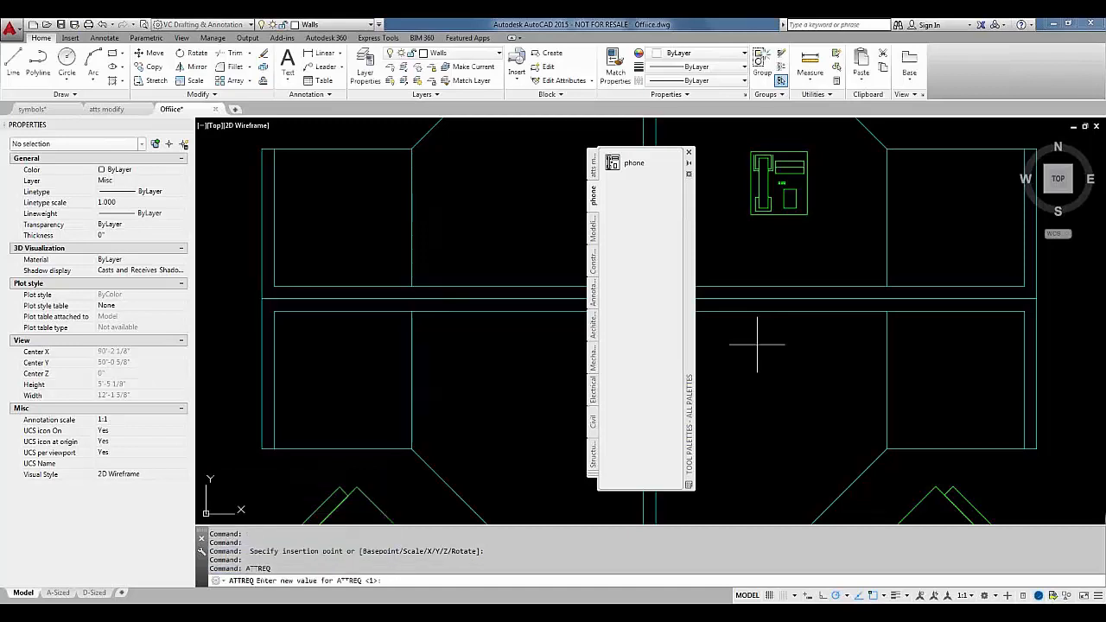
{"action": "key", "text": "Return"}
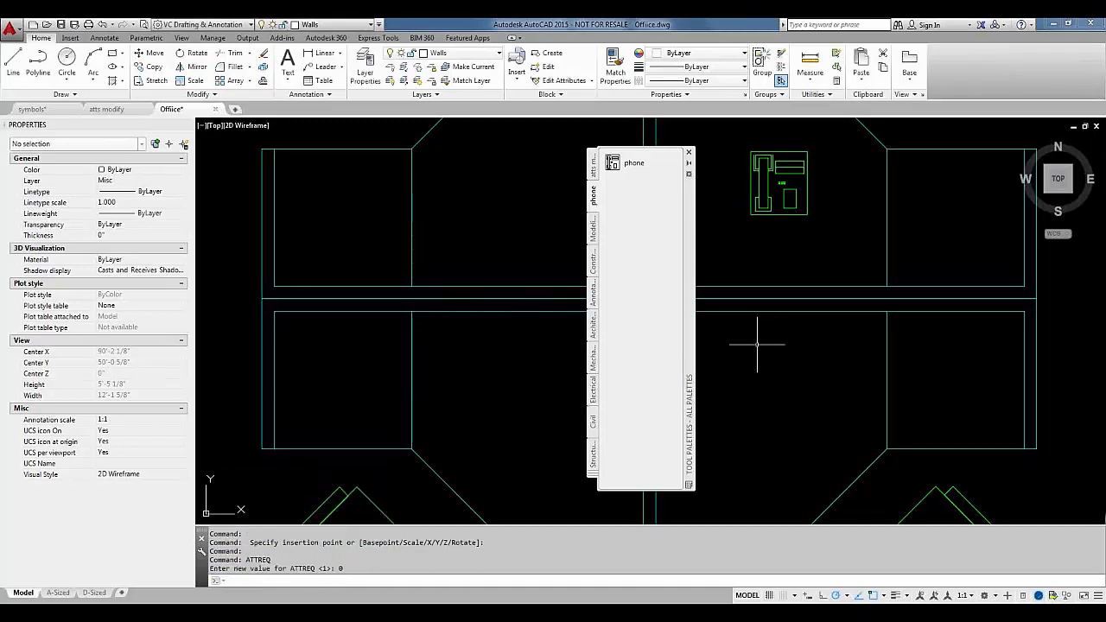
Step: Insert three more phone blocks from the tool palette on the desks below the first phone
{"action": "left_click", "coordinate": [612, 163]}
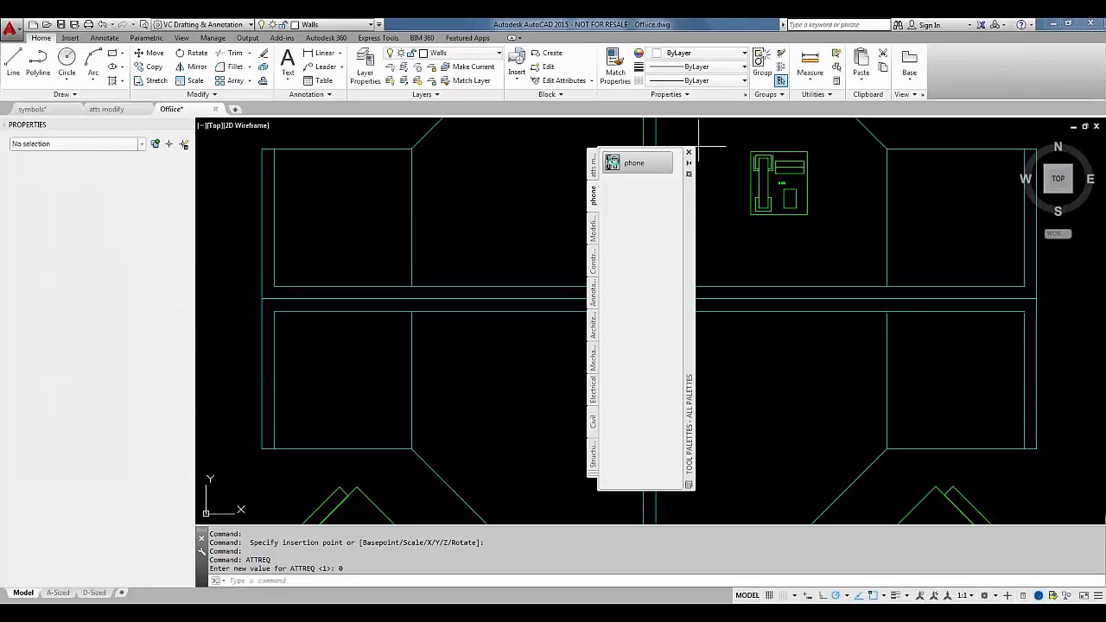
{"action": "left_click", "coordinate": [936, 353]}
{"action": "key", "text": "Return"}
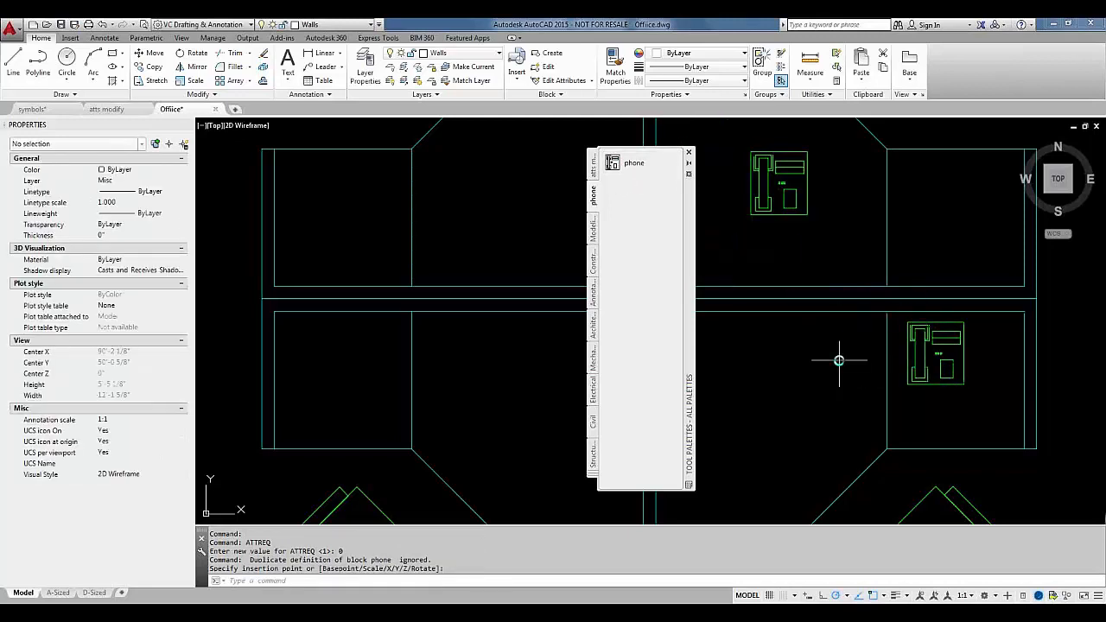
{"action": "left_click", "coordinate": [834, 361]}
{"action": "key", "text": "Return"}
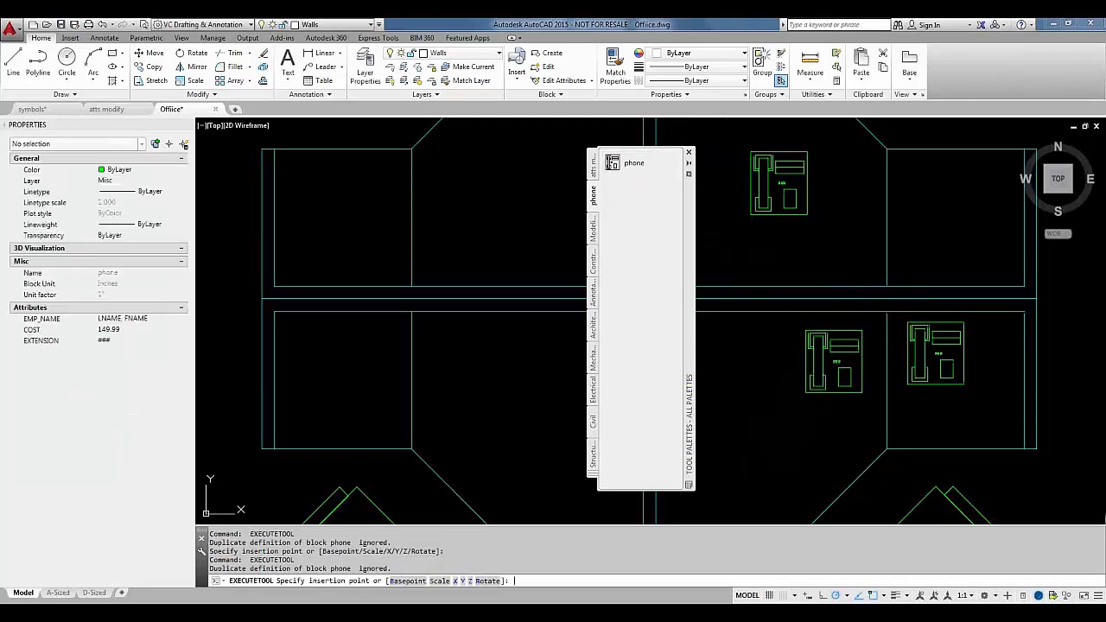
{"action": "left_click", "coordinate": [744, 458]}
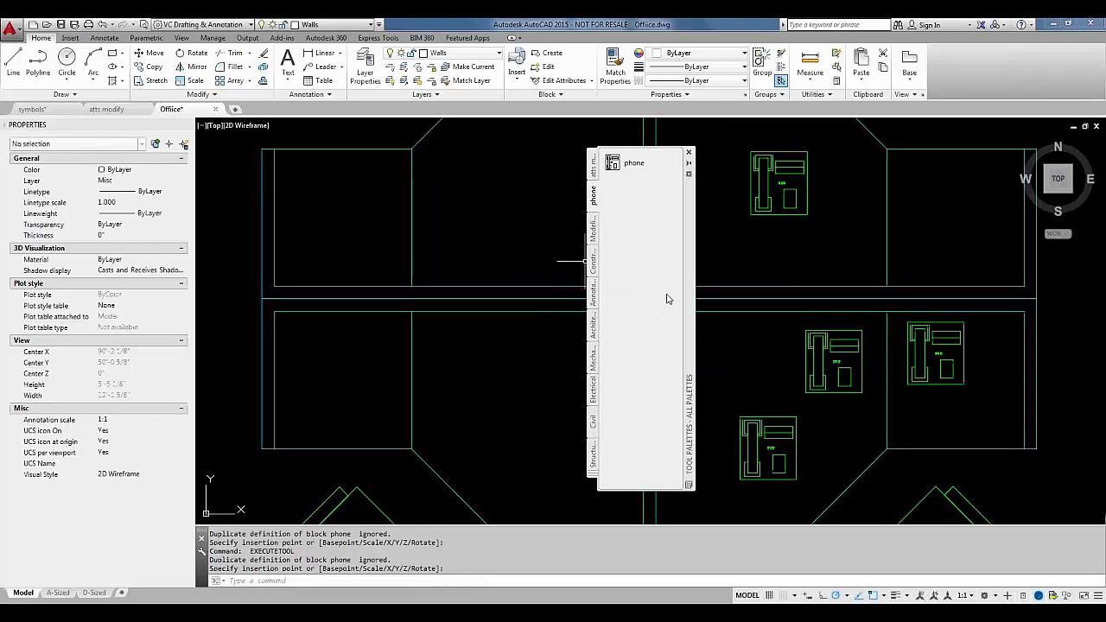
Step: Set the ATTREQ system variable back to 1 to re-enable attribute prompts
{"action": "type", "text": "attreq"}
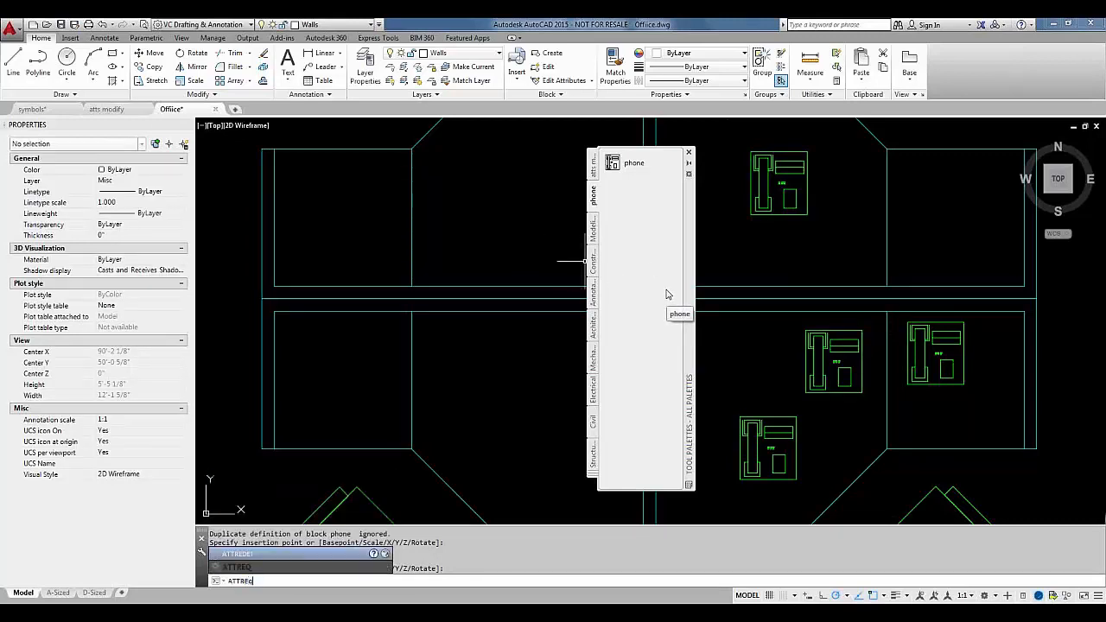
{"action": "key", "text": "Return"}
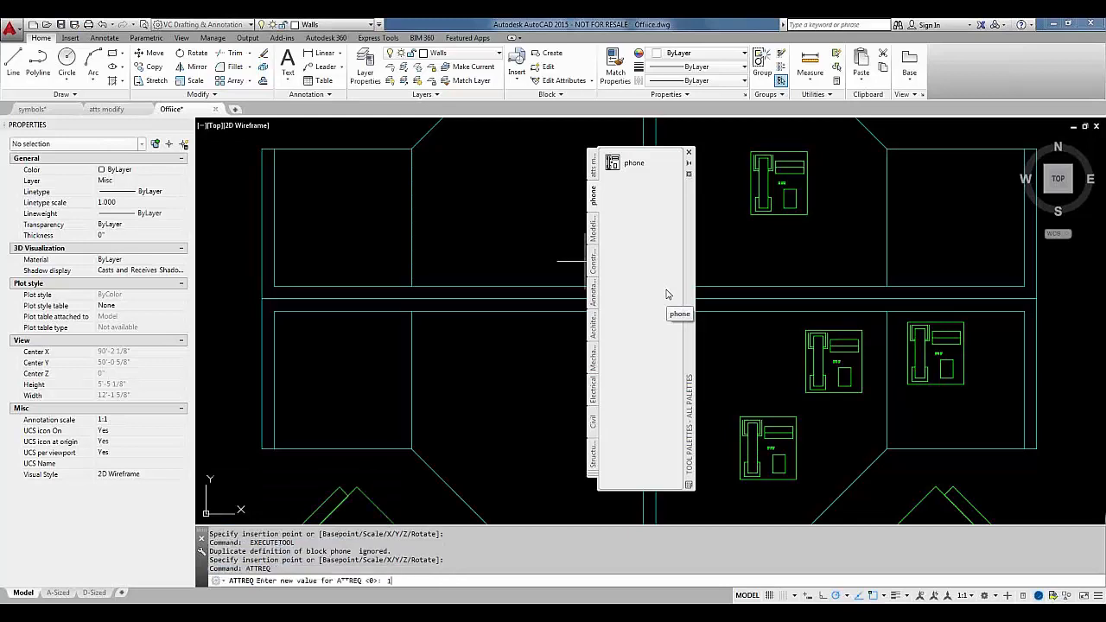
{"action": "key", "text": "Return"}
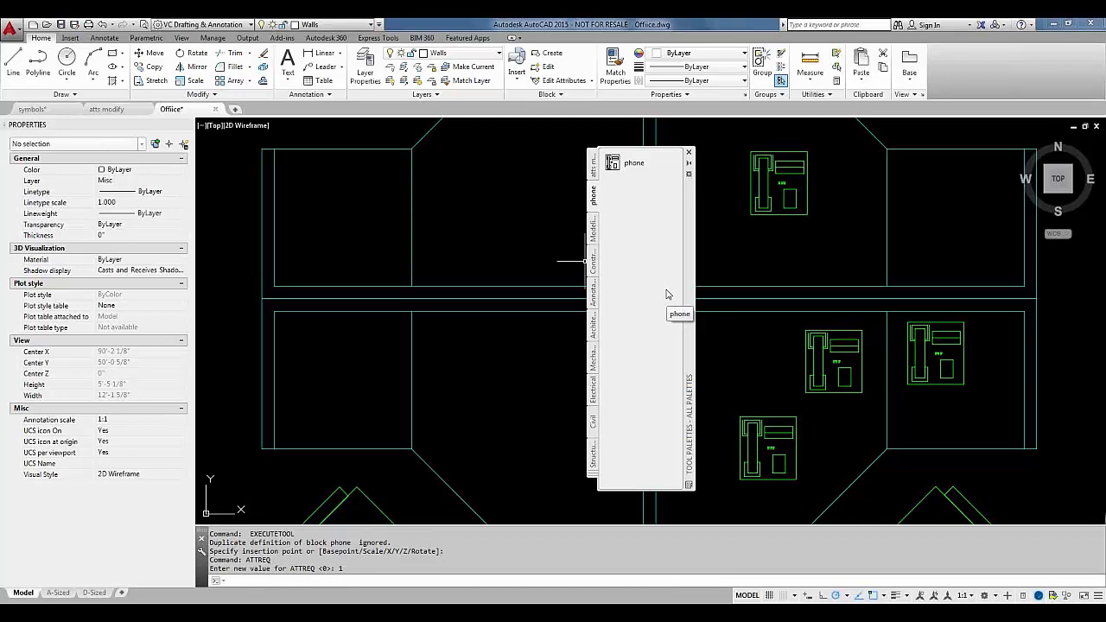
Step: Hide all block attributes in the Office drawing and check the inserted phones
{"action": "scroll", "coordinate": [784, 176], "scroll_direction": "up", "scroll_amount": 6}
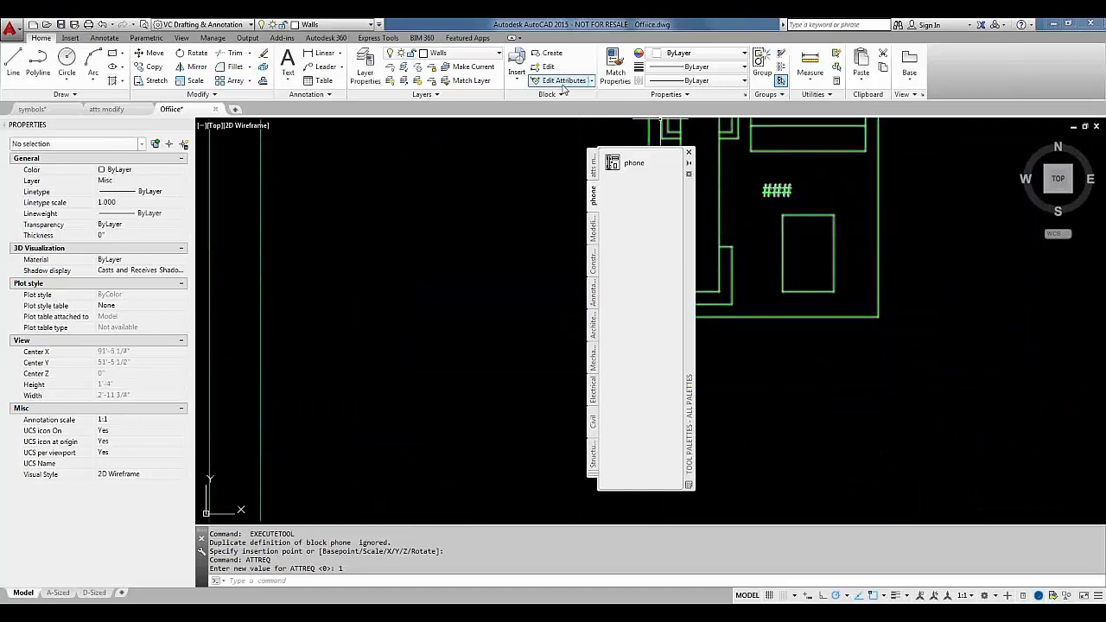
{"action": "left_click", "coordinate": [591, 82]}
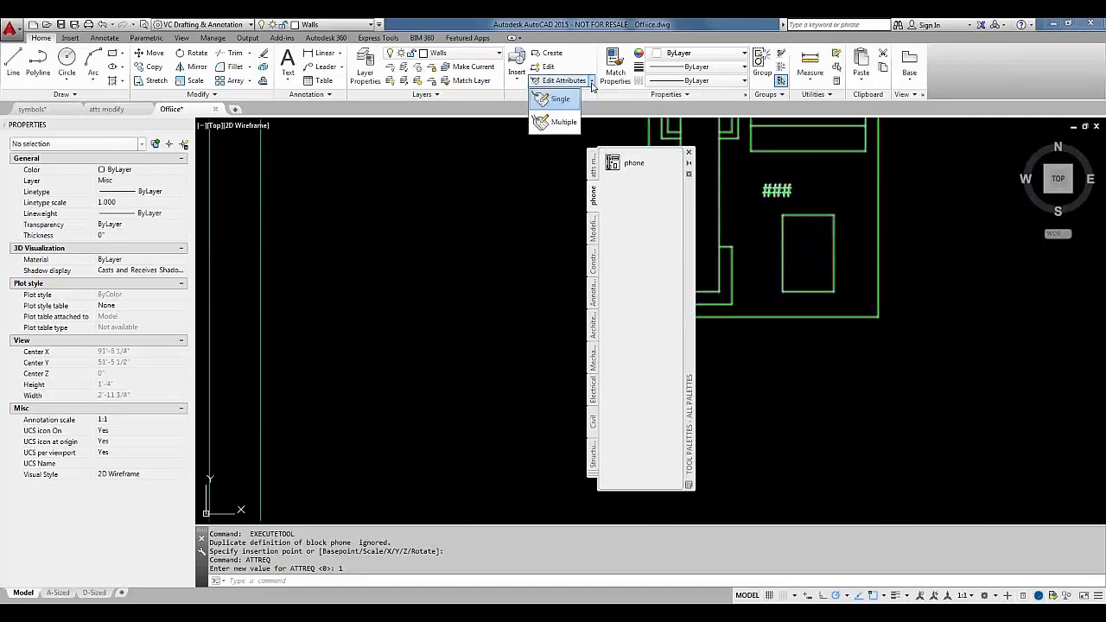
{"action": "left_click", "coordinate": [592, 94]}
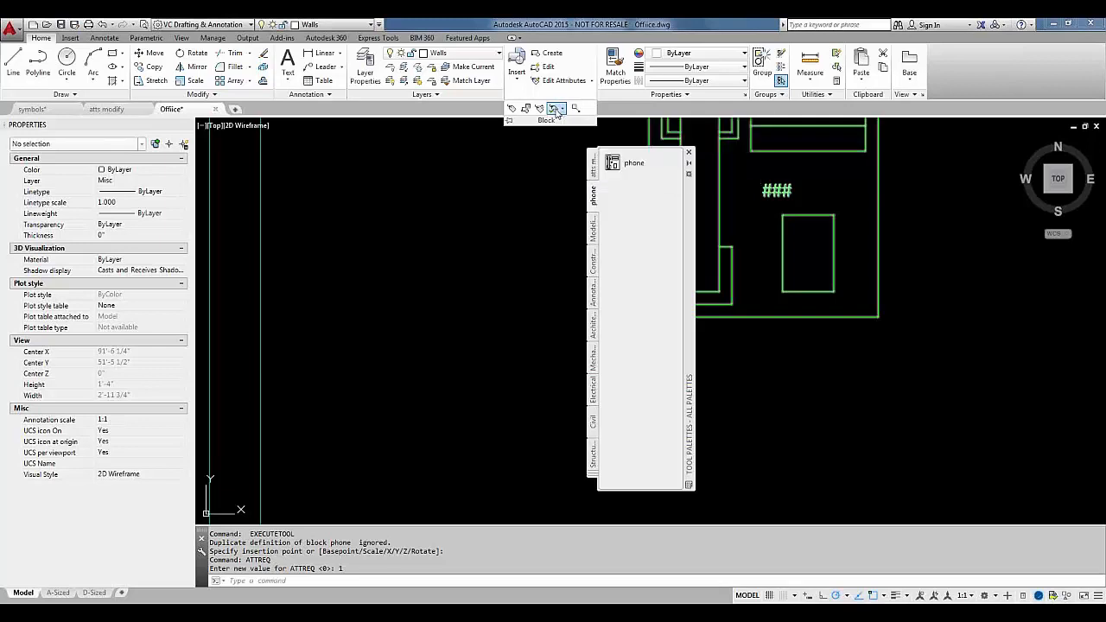
{"action": "left_click", "coordinate": [559, 110]}
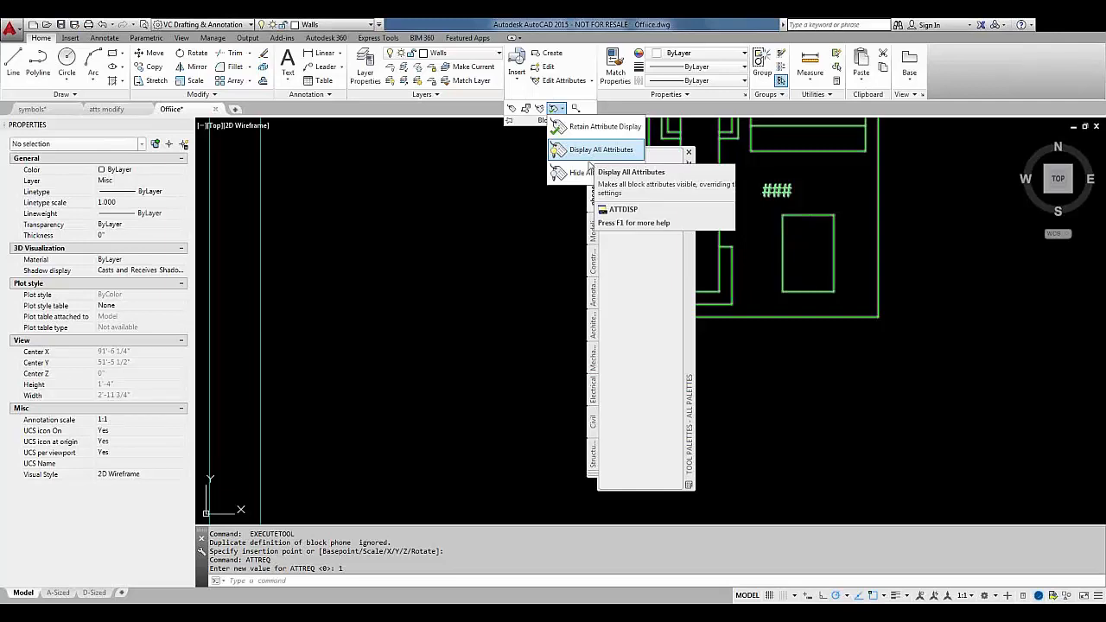
{"action": "left_click", "coordinate": [590, 161]}
{"action": "mouse_move", "coordinate": [800, 239]}
{"action": "middle_mouse_down"}
{"action": "mouse_move", "coordinate": [807, 341]}
{"action": "mouse_move", "coordinate": [455, 309]}
{"action": "mouse_move", "coordinate": [425, 320]}
{"action": "middle_mouse_up"}
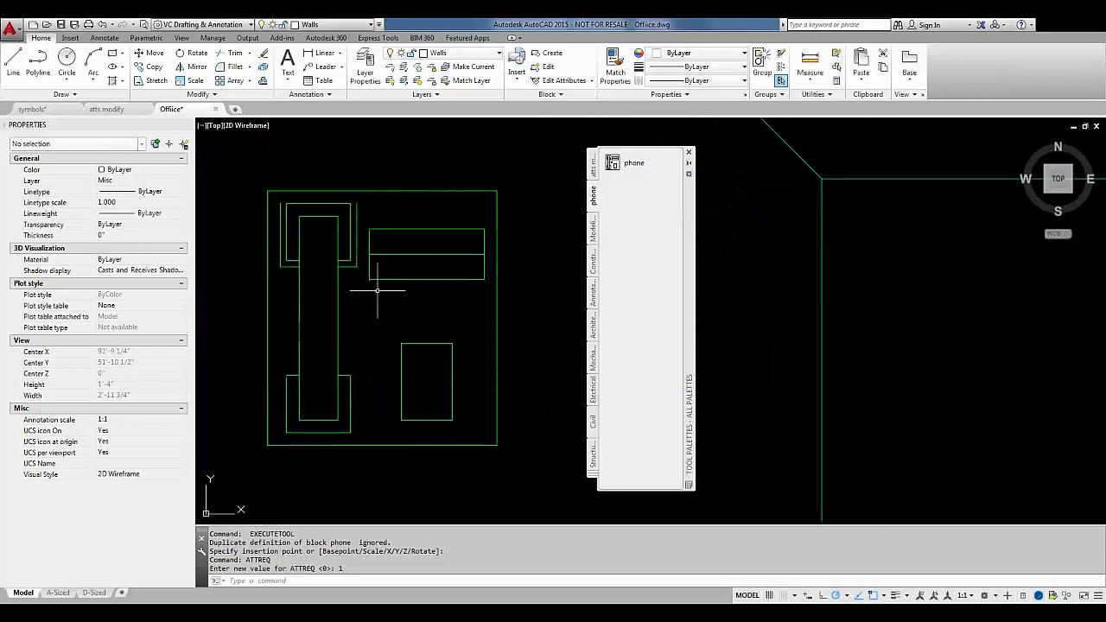
{"action": "scroll", "coordinate": [395, 294], "scroll_direction": "down", "scroll_amount": 2}
{"action": "scroll", "coordinate": [396, 295], "scroll_direction": "down", "scroll_amount": 4}
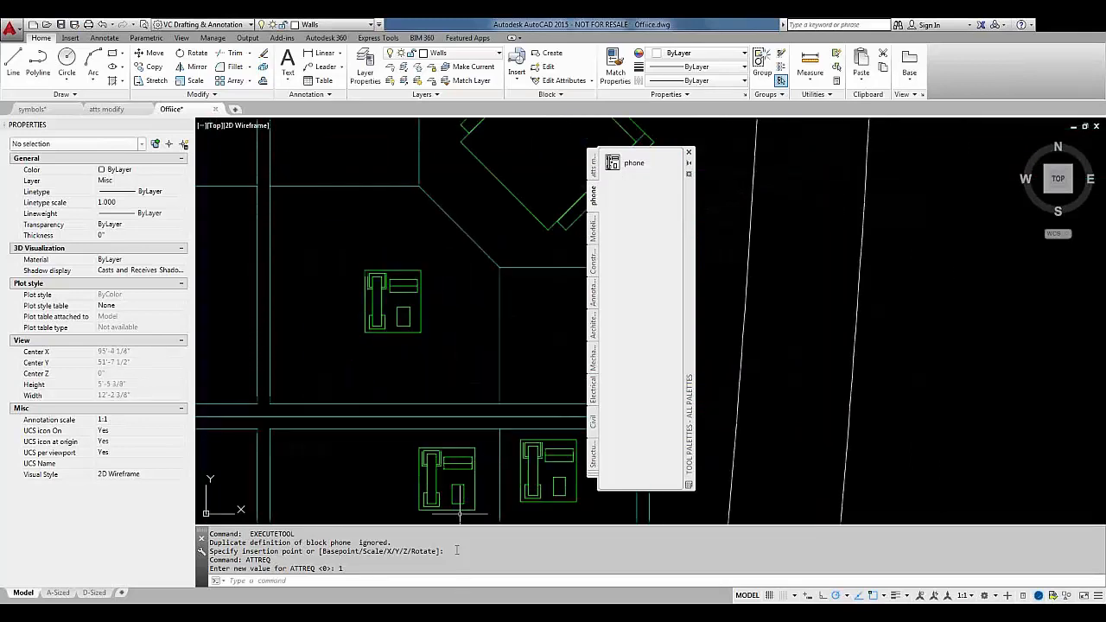
{"action": "middle_click_drag", "start_coordinate": [444, 480], "coordinate": [441, 332]}
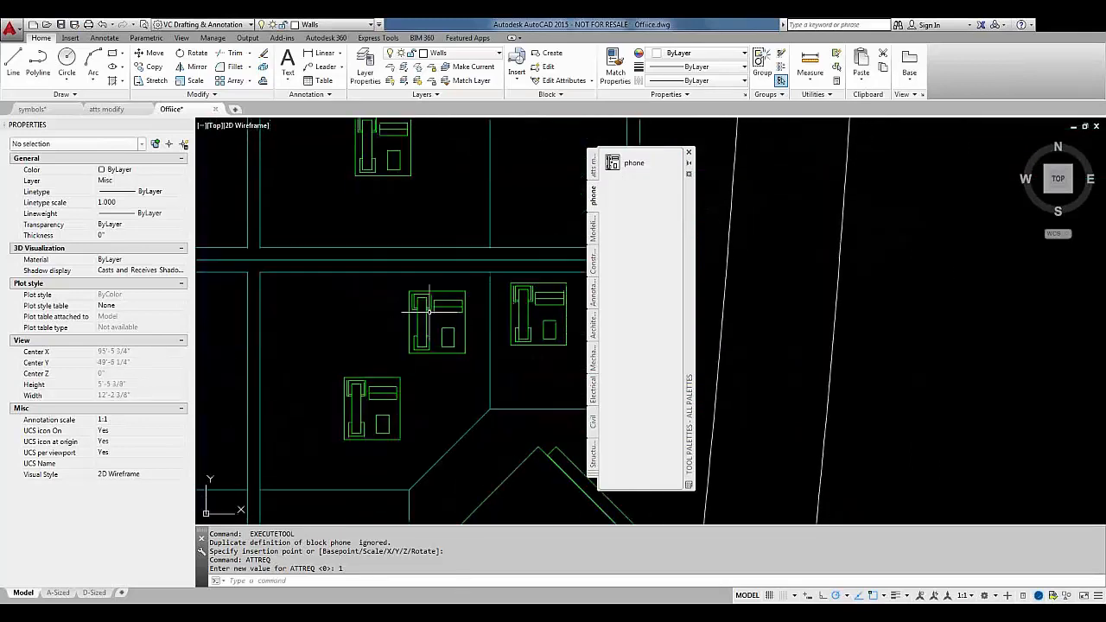
Step: Display all block attributes, overriding their original visibility settings, and check the upper phone
{"action": "left_click", "coordinate": [583, 95]}
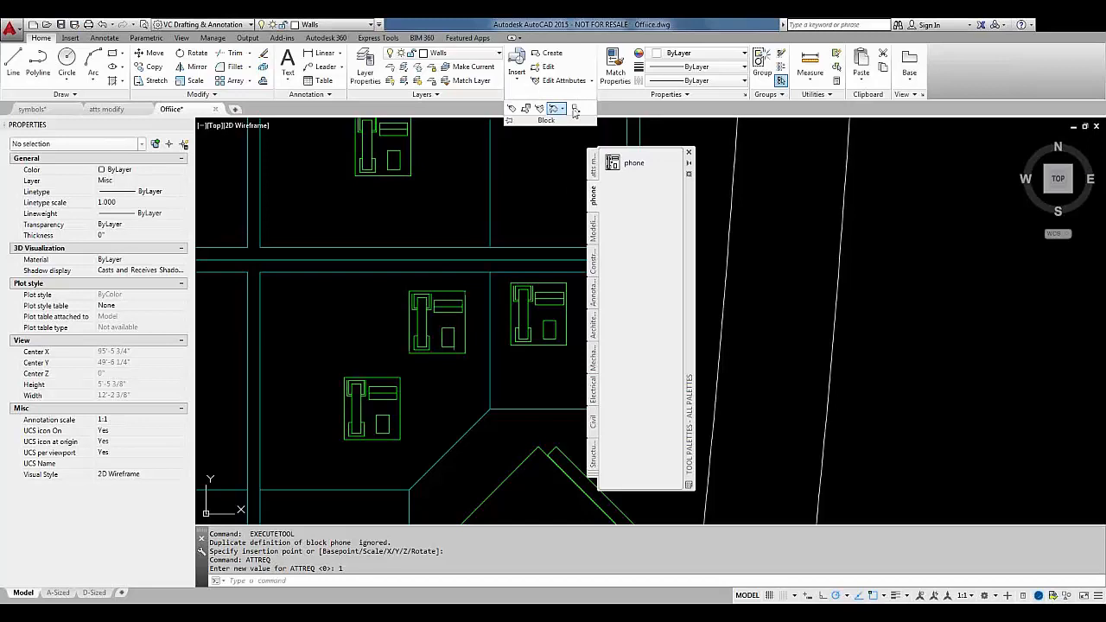
{"action": "left_click", "coordinate": [562, 113]}
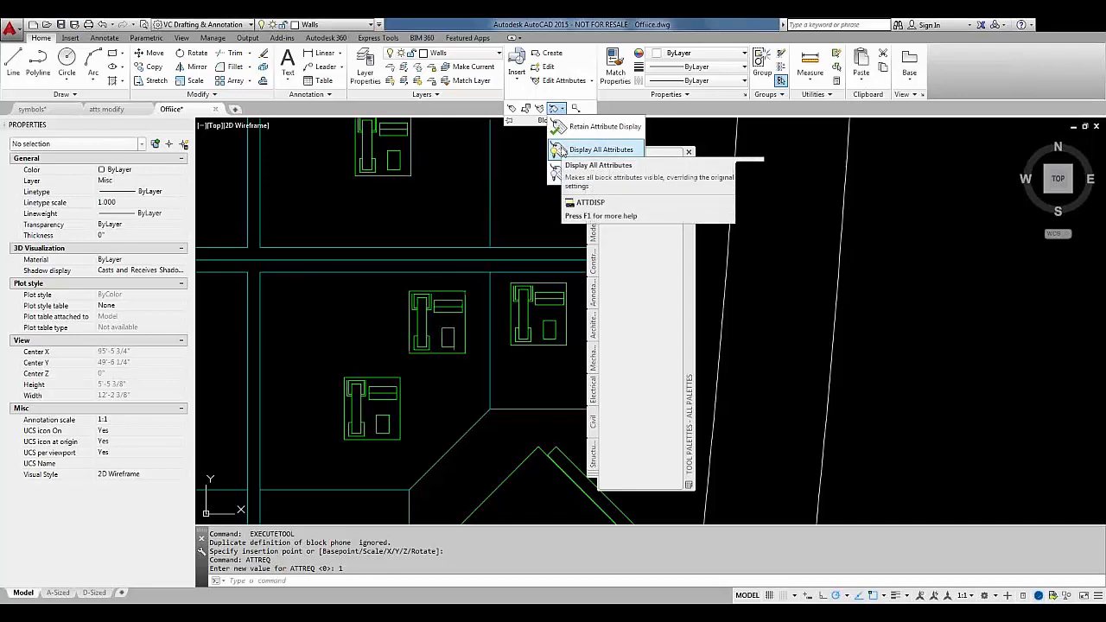
{"action": "left_click", "coordinate": [561, 150]}
{"action": "scroll", "coordinate": [425, 153], "scroll_direction": "up", "scroll_amount": 4}
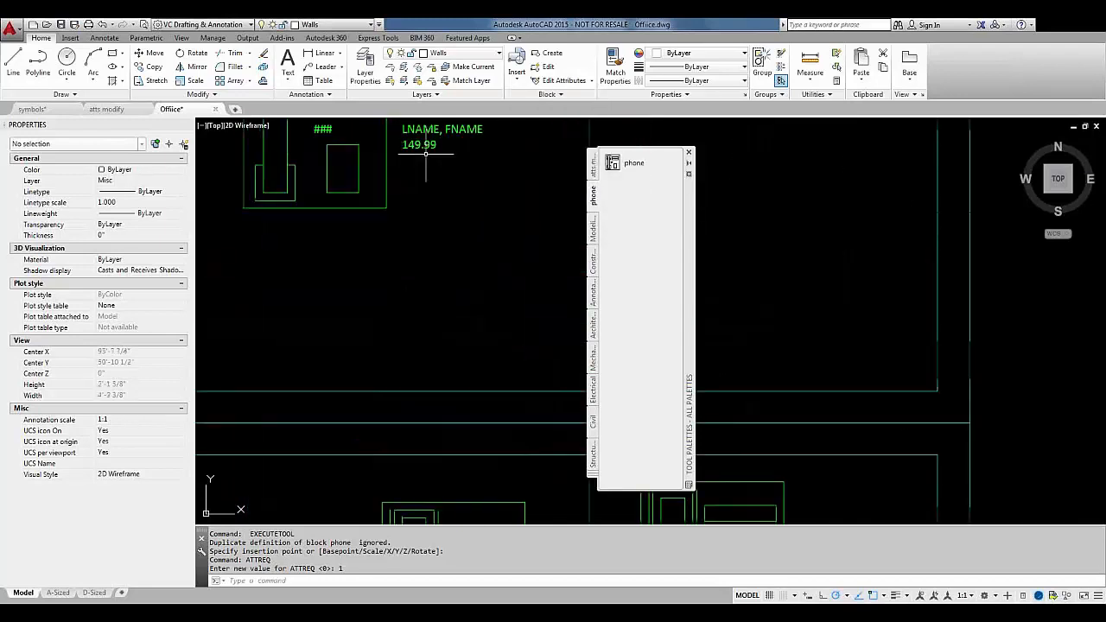
{"action": "middle_click_drag", "start_coordinate": [425, 153], "coordinate": [413, 232]}
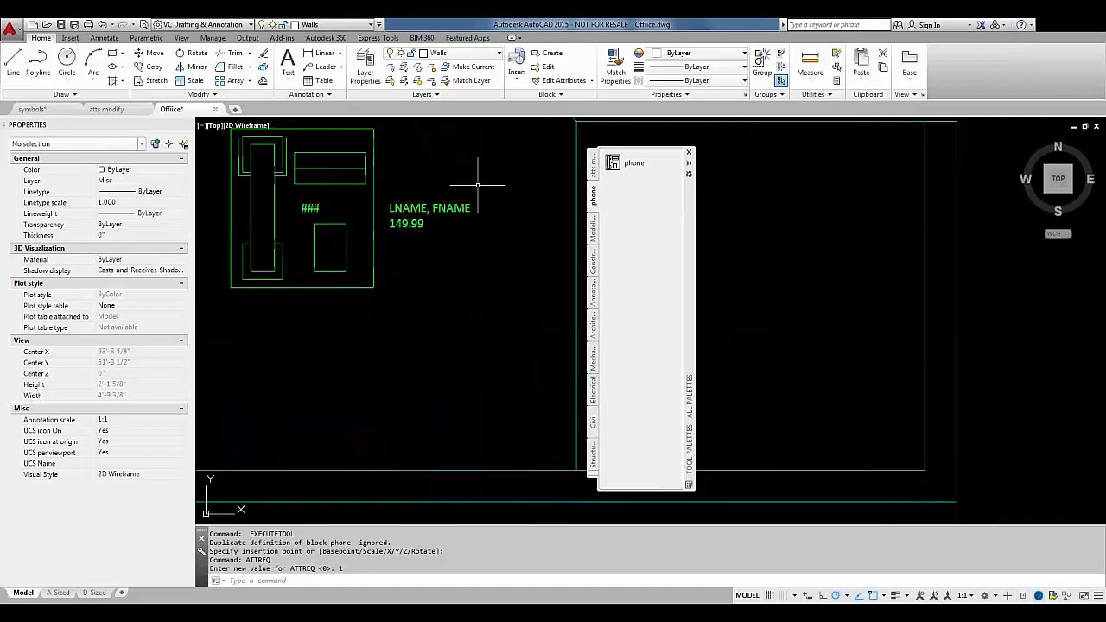
Step: Set the attribute visibility to Retain Attribute Display and close the tool palettes
{"action": "left_click", "coordinate": [547, 95]}
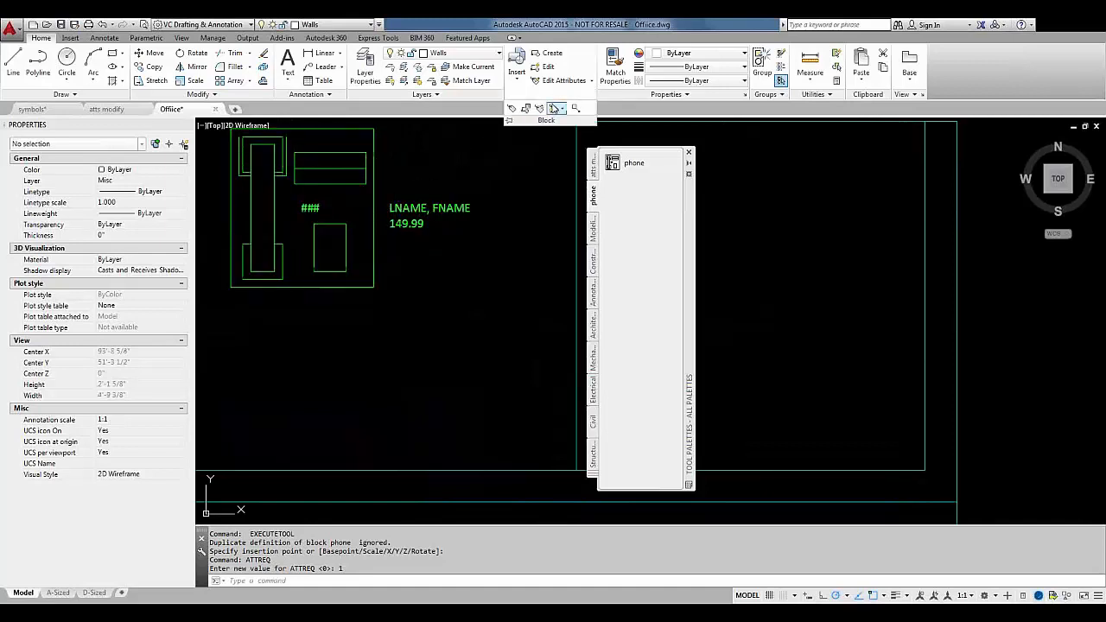
{"action": "left_click", "coordinate": [559, 108]}
{"action": "left_click", "coordinate": [566, 127]}
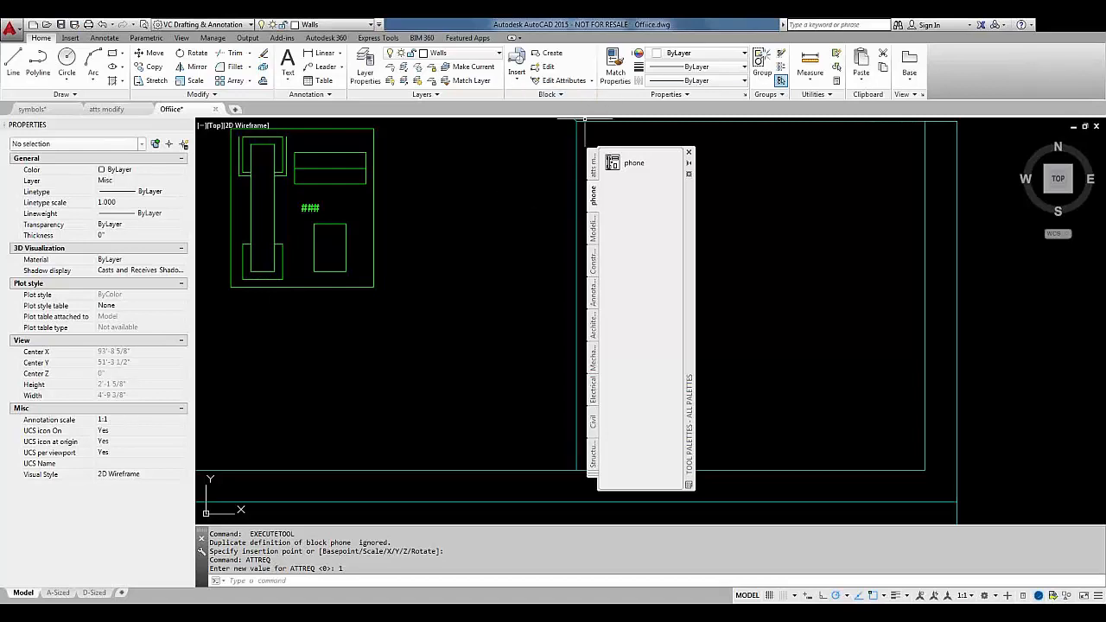
{"action": "left_click", "coordinate": [689, 155]}
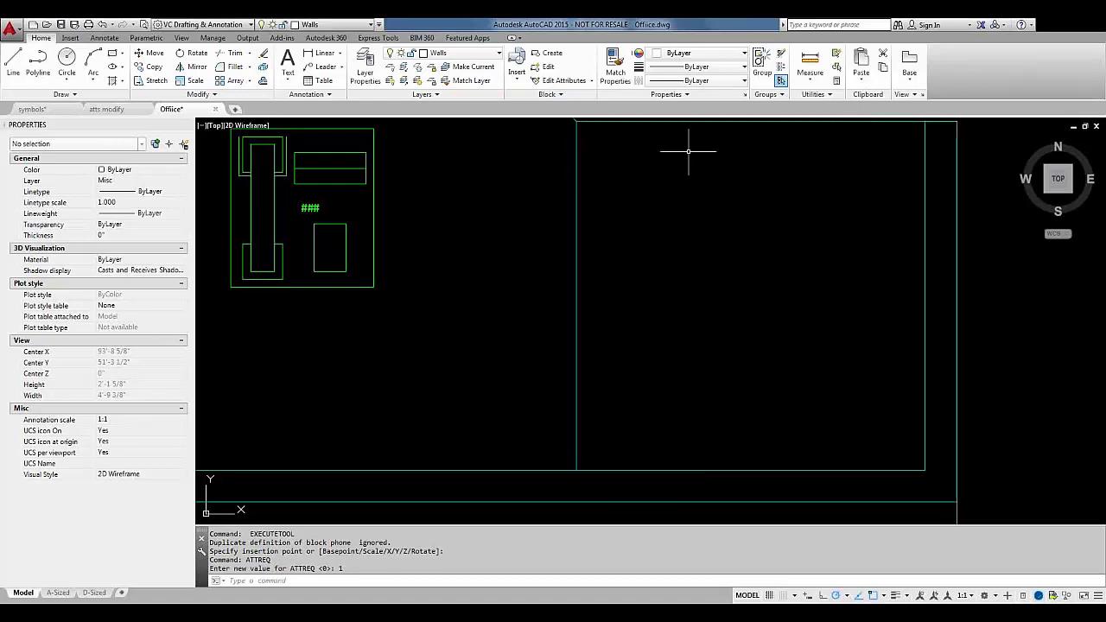
Step: Switch to the atts modify drawing and review the attributes of the phone block on the desk beside the round table's room
{"action": "left_click", "coordinate": [103, 109]}
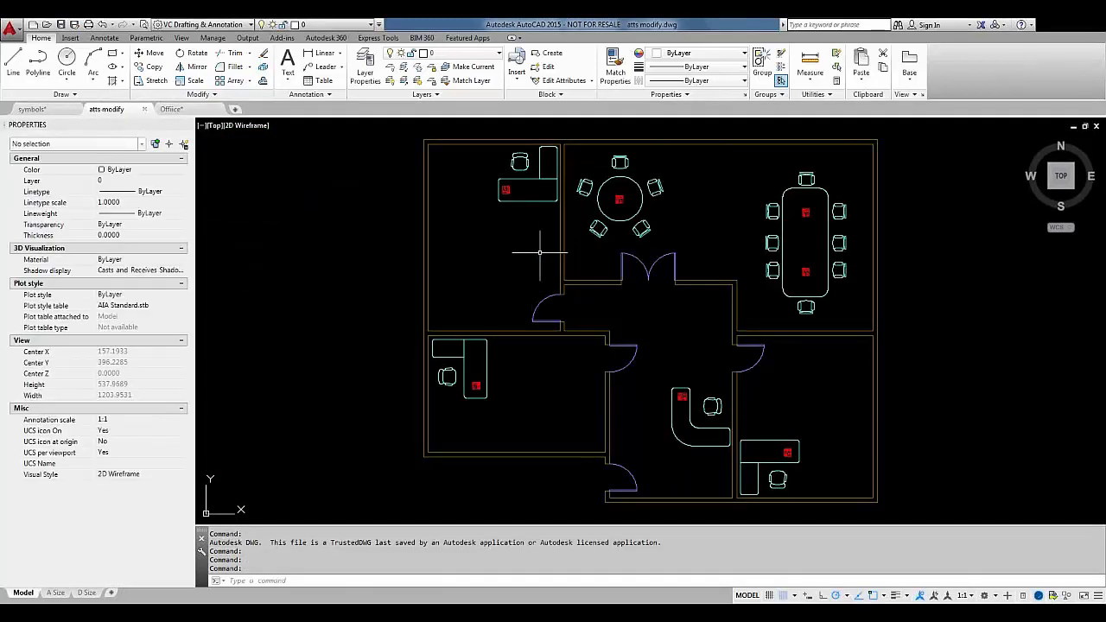
{"action": "scroll", "coordinate": [544, 252], "scroll_direction": "down", "scroll_amount": 2}
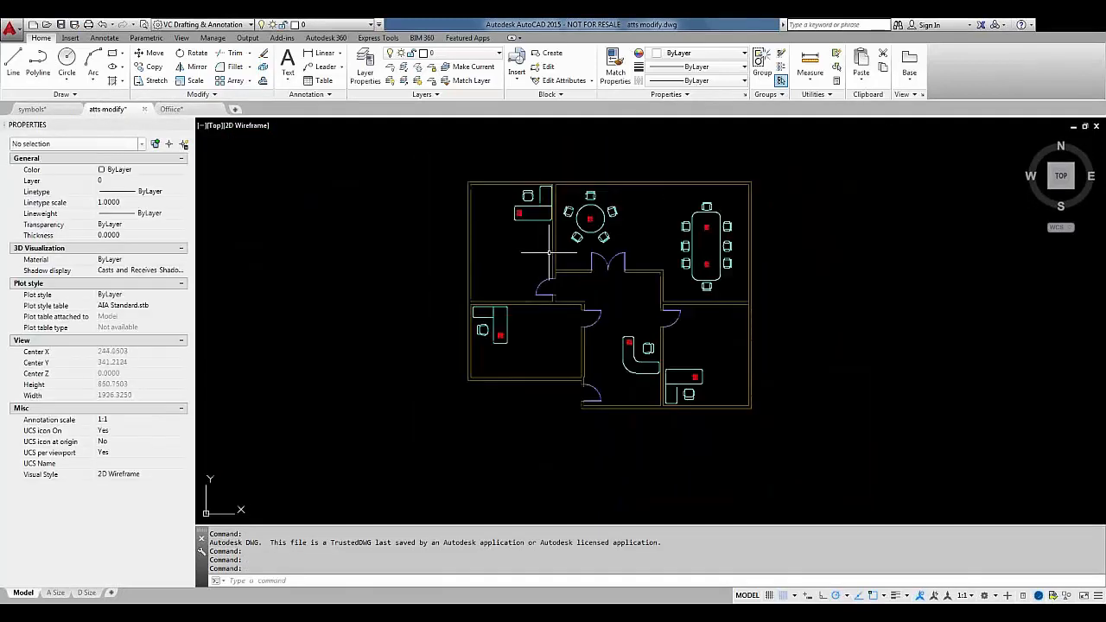
{"action": "scroll", "coordinate": [547, 253], "scroll_direction": "up", "scroll_amount": 2}
{"action": "scroll", "coordinate": [509, 188], "scroll_direction": "up", "scroll_amount": 4}
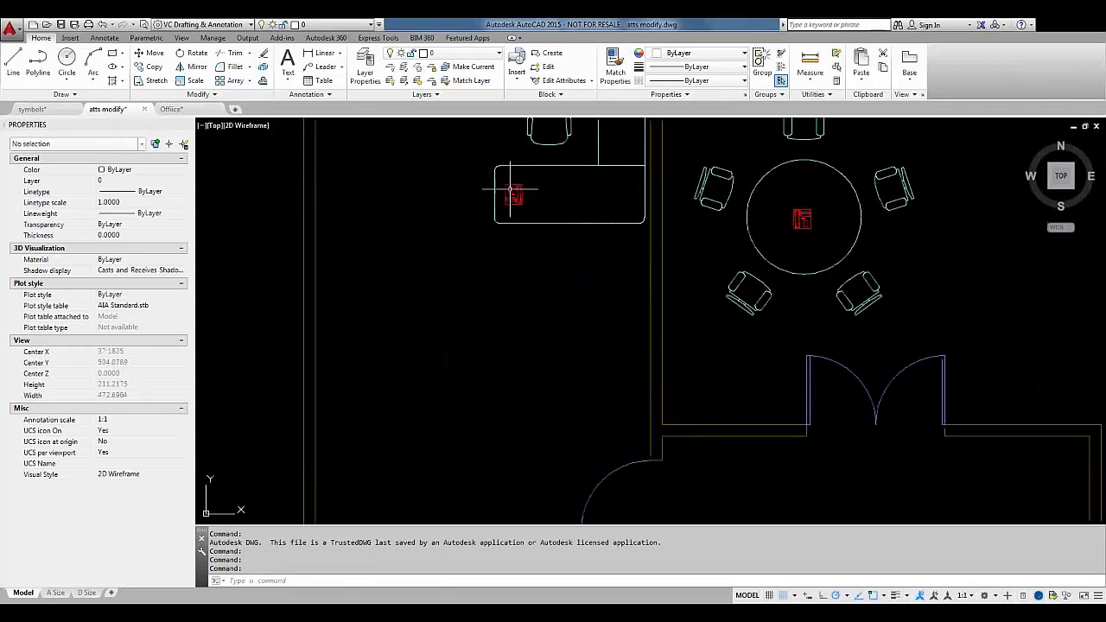
{"action": "double_click", "coordinate": [514, 192]}
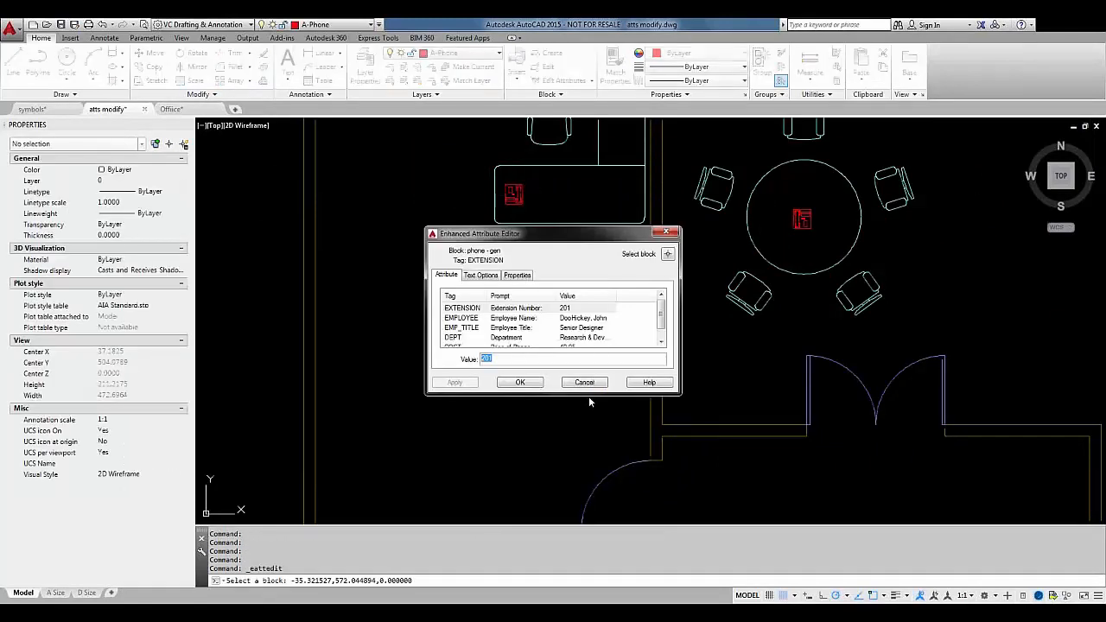
{"action": "left_click_drag", "start_coordinate": [590, 396], "coordinate": [595, 454]}
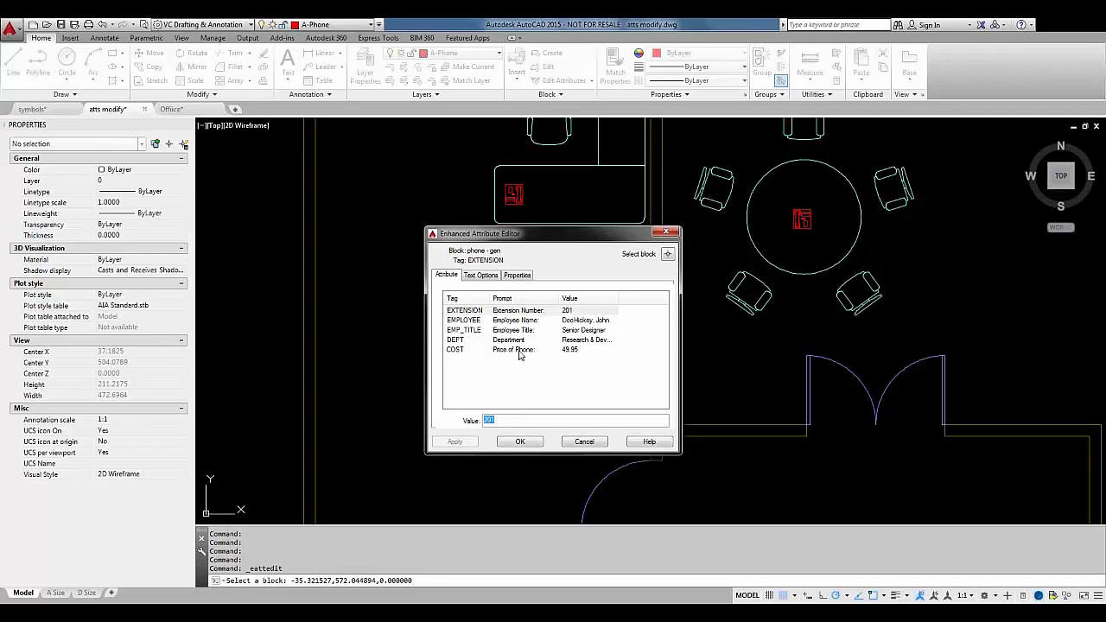
{"action": "left_click", "coordinate": [583, 443]}
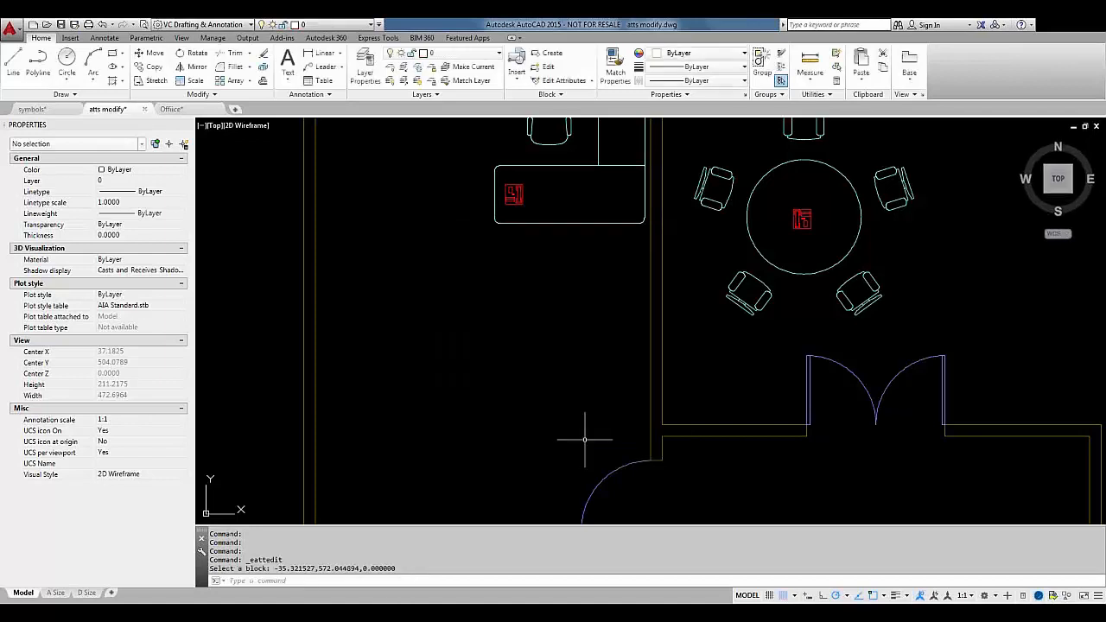
Step: Inspect the extension label on the round table's phone, then bring the whole floor plan back into view
{"action": "middle_click_drag", "start_coordinate": [858, 228], "coordinate": [636, 271]}
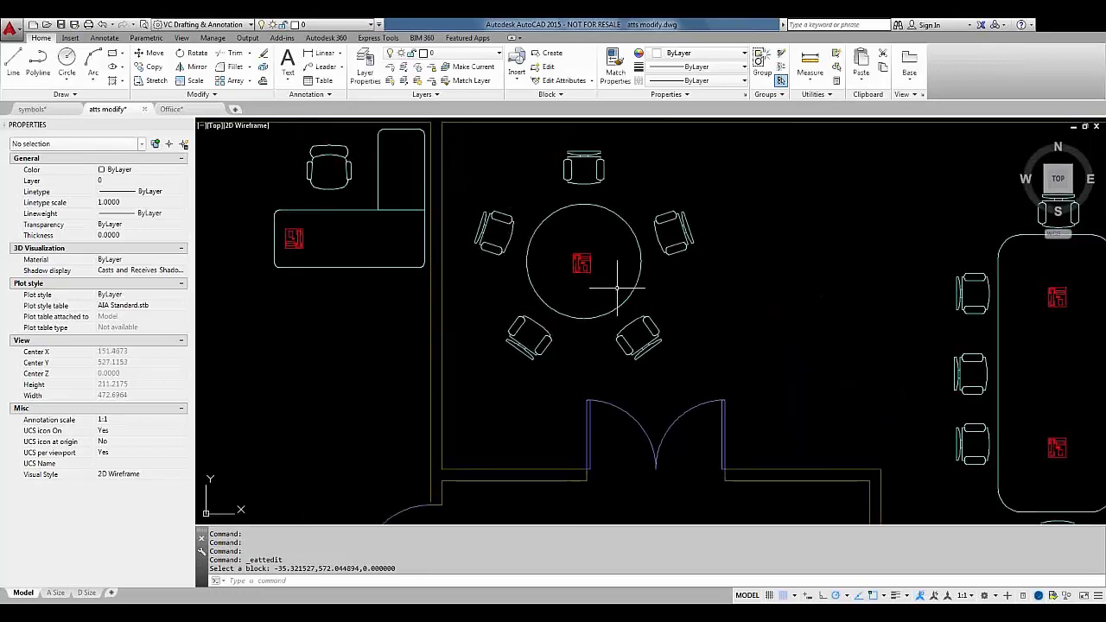
{"action": "scroll", "coordinate": [594, 273], "scroll_direction": "up", "scroll_amount": 8}
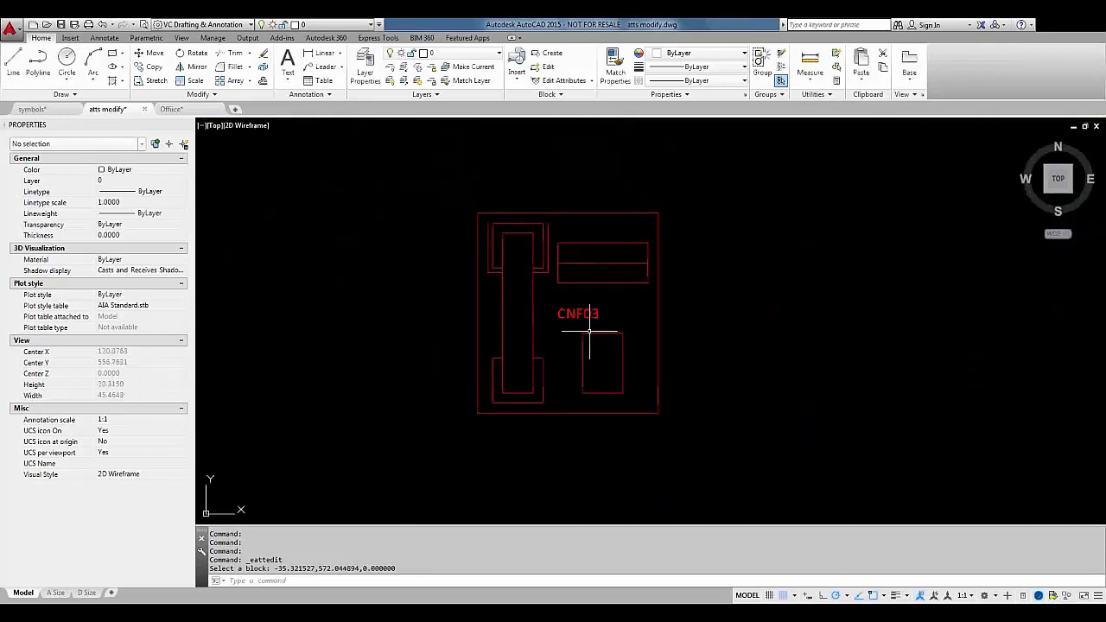
{"action": "scroll", "coordinate": [650, 324], "scroll_direction": "down", "scroll_amount": 10}
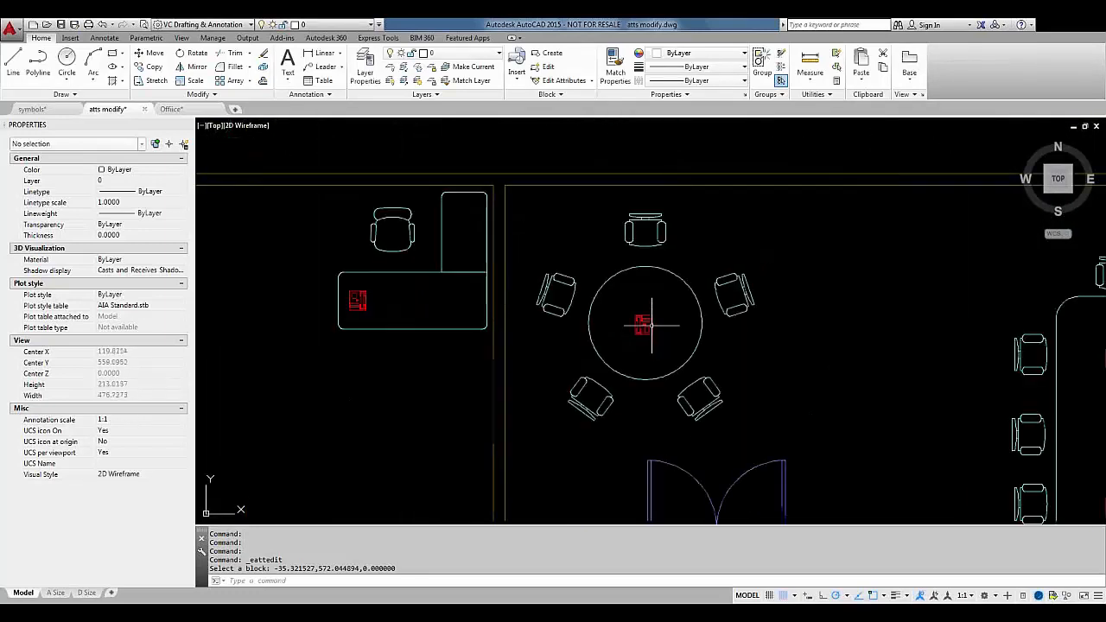
{"action": "scroll", "coordinate": [409, 235], "scroll_direction": "down", "scroll_amount": 6}
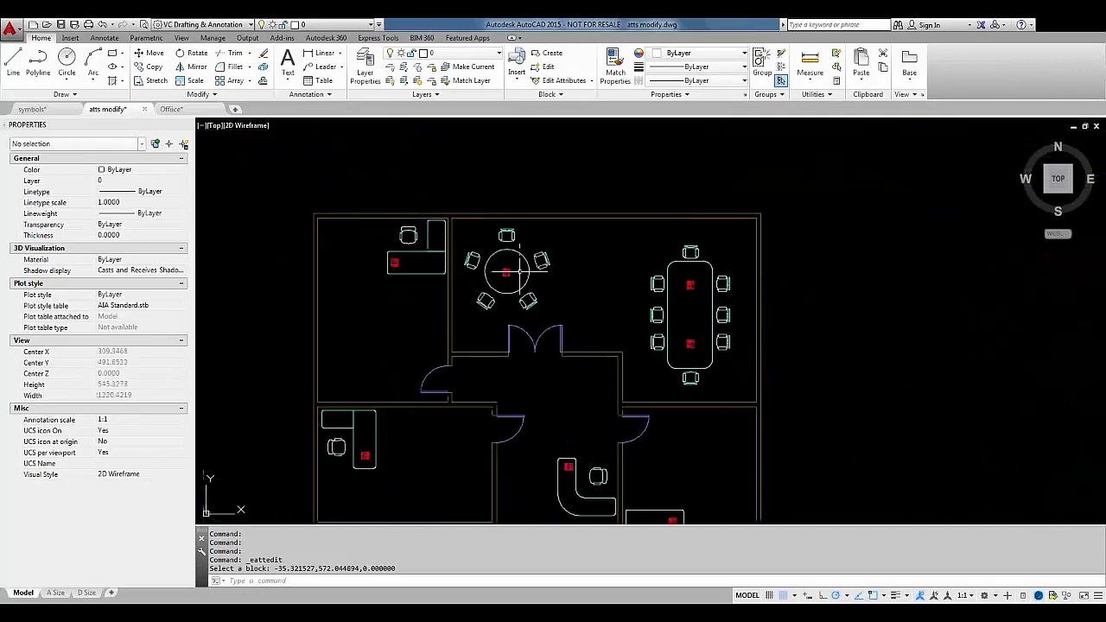
{"action": "middle_click_drag", "start_coordinate": [542, 290], "coordinate": [455, 225]}
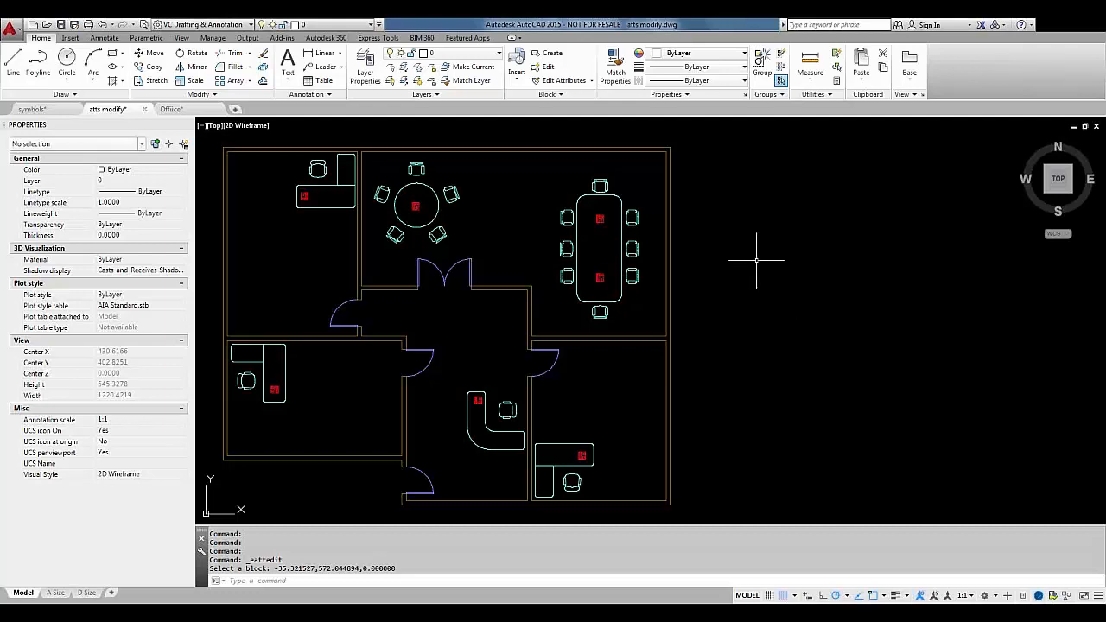
Step: Locate the Data Extraction command and switch to the D Size layout, framing the floor plan viewport
{"action": "left_click", "coordinate": [582, 99]}
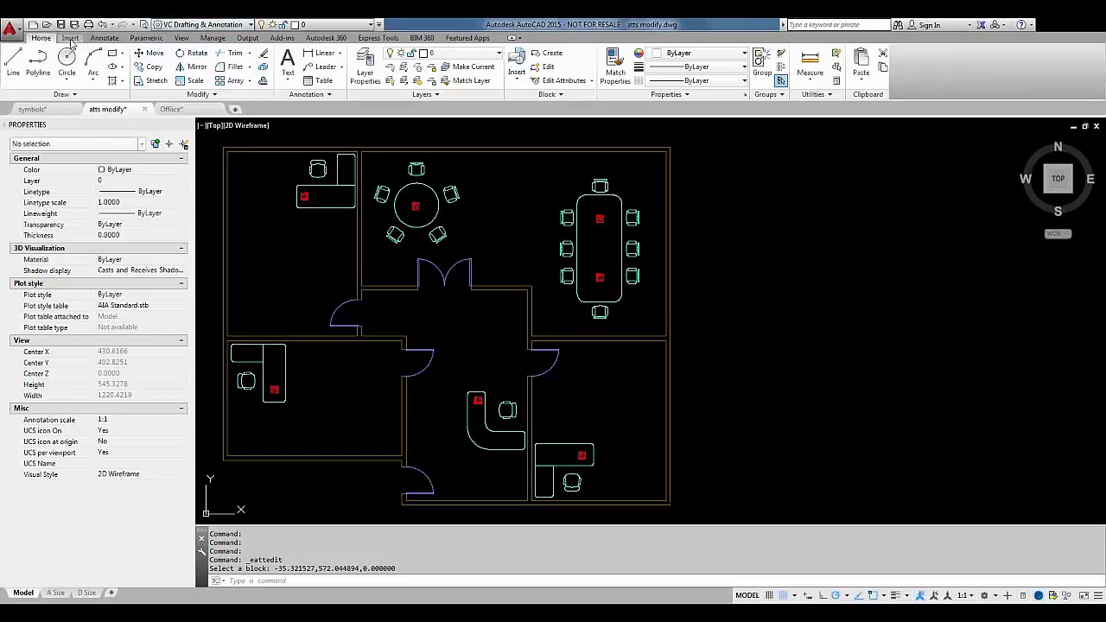
{"action": "left_click", "coordinate": [70, 38]}
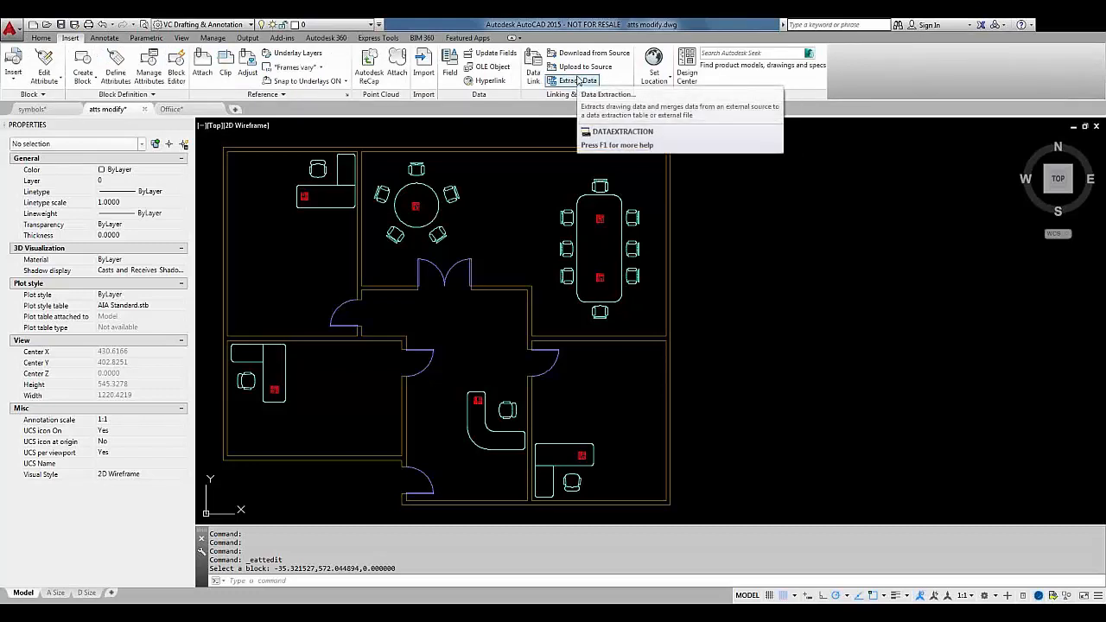
{"action": "left_click", "coordinate": [89, 593]}
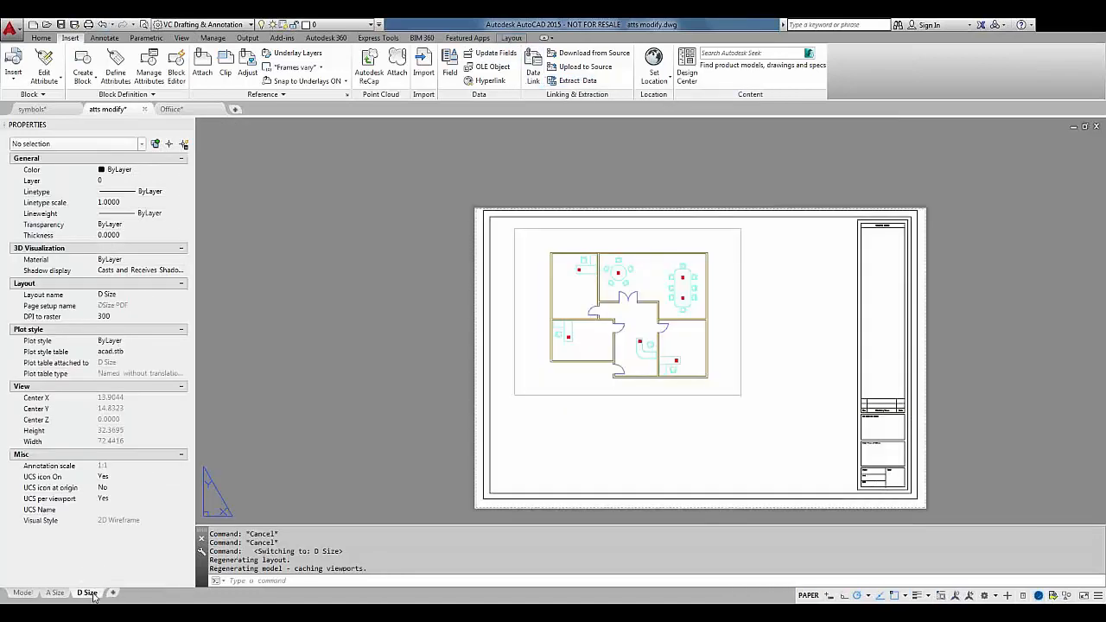
{"action": "middle_click_drag", "start_coordinate": [563, 383], "coordinate": [409, 349]}
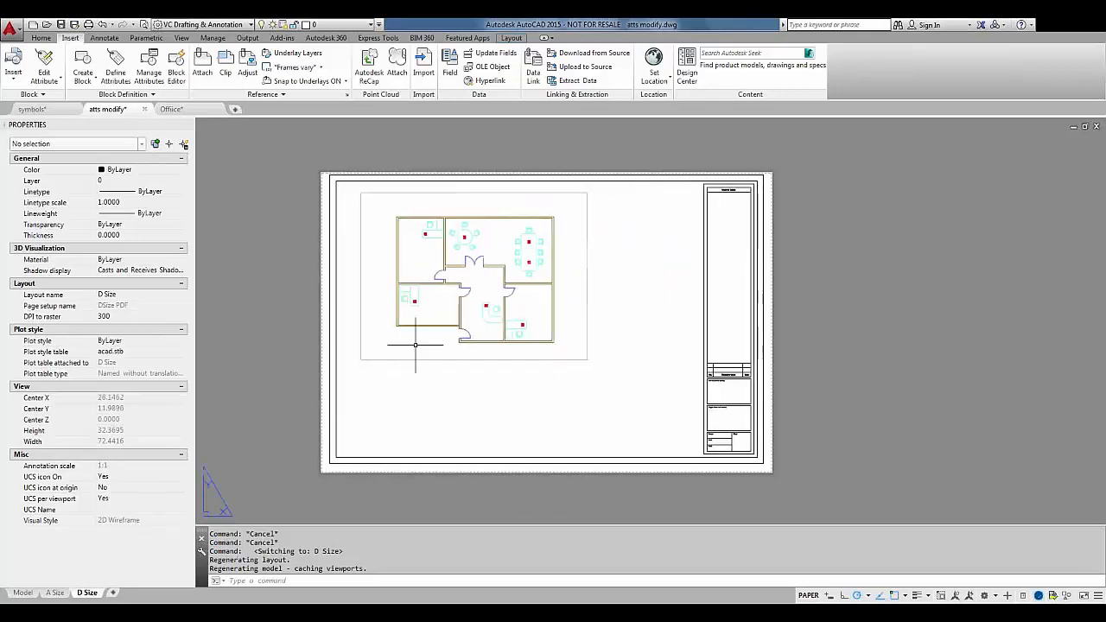
{"action": "scroll", "coordinate": [462, 244], "scroll_direction": "up", "scroll_amount": 5}
{"action": "scroll", "coordinate": [458, 235], "scroll_direction": "down", "scroll_amount": 3}
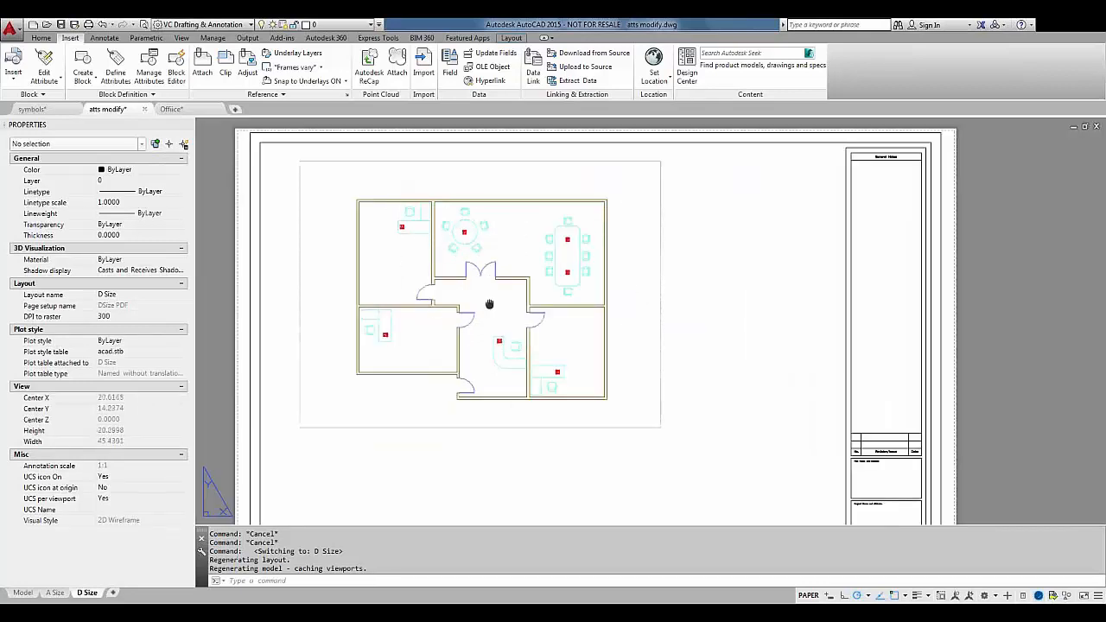
{"action": "middle_click_drag", "start_coordinate": [420, 303], "coordinate": [420, 282]}
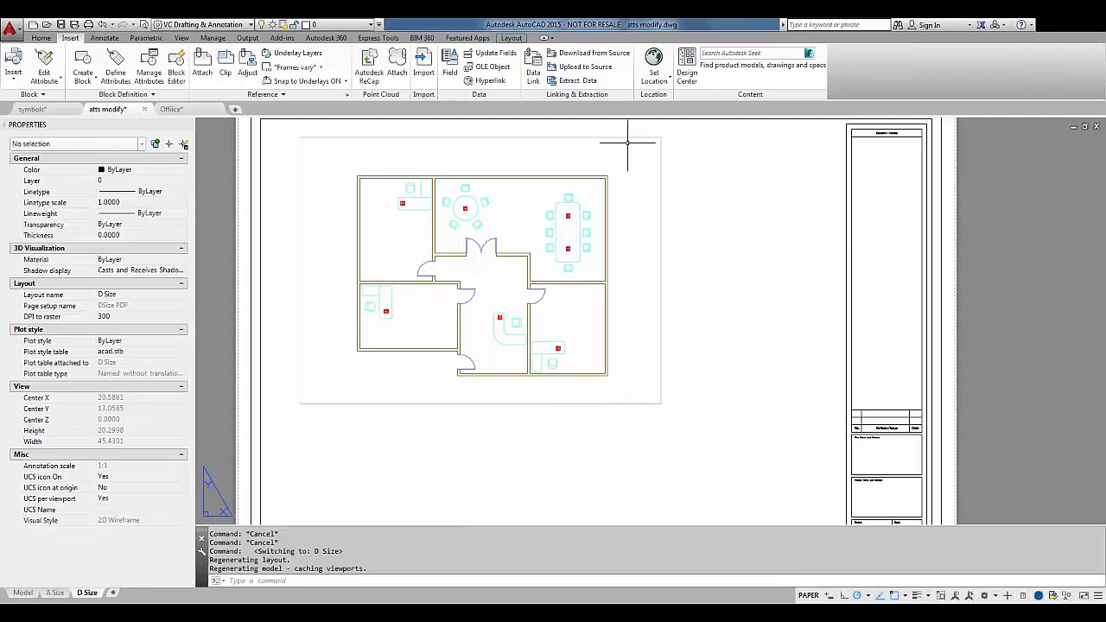
Step: Create a new data extraction and save its file as Attri in the Attributes folder
{"action": "left_click", "coordinate": [569, 84]}
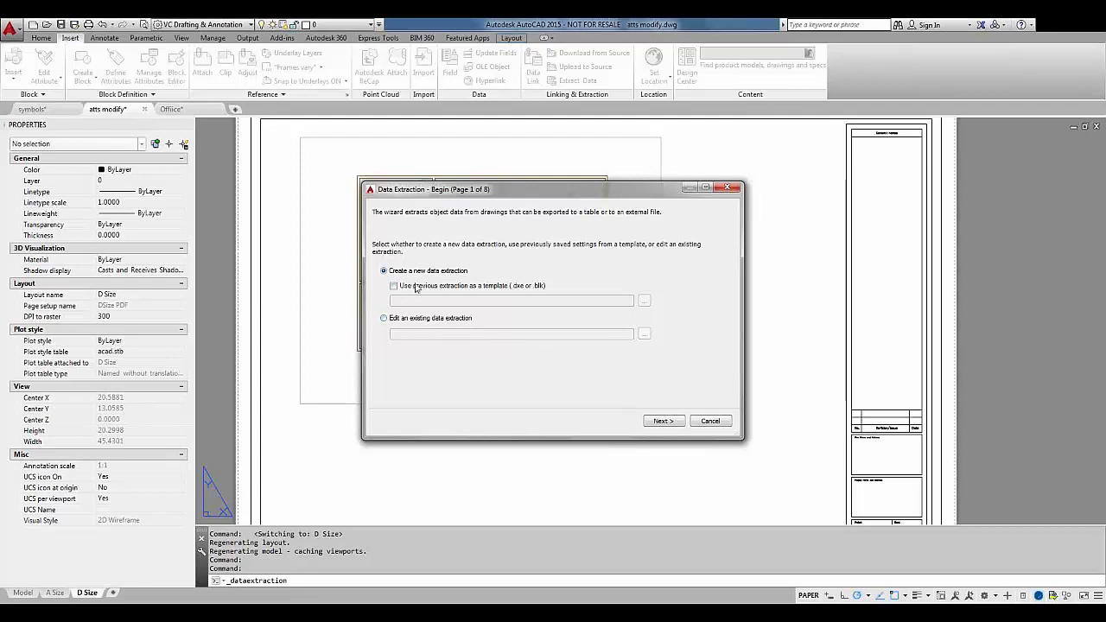
{"action": "left_click", "coordinate": [662, 421]}
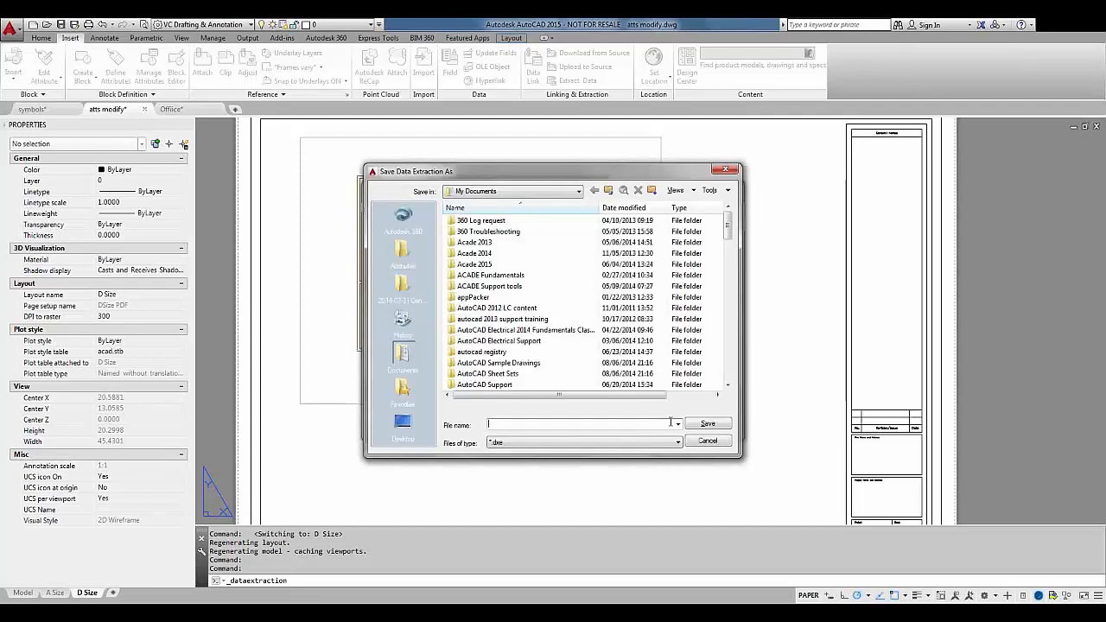
{"action": "left_click", "coordinate": [410, 252]}
{"action": "left_click", "coordinate": [543, 424]}
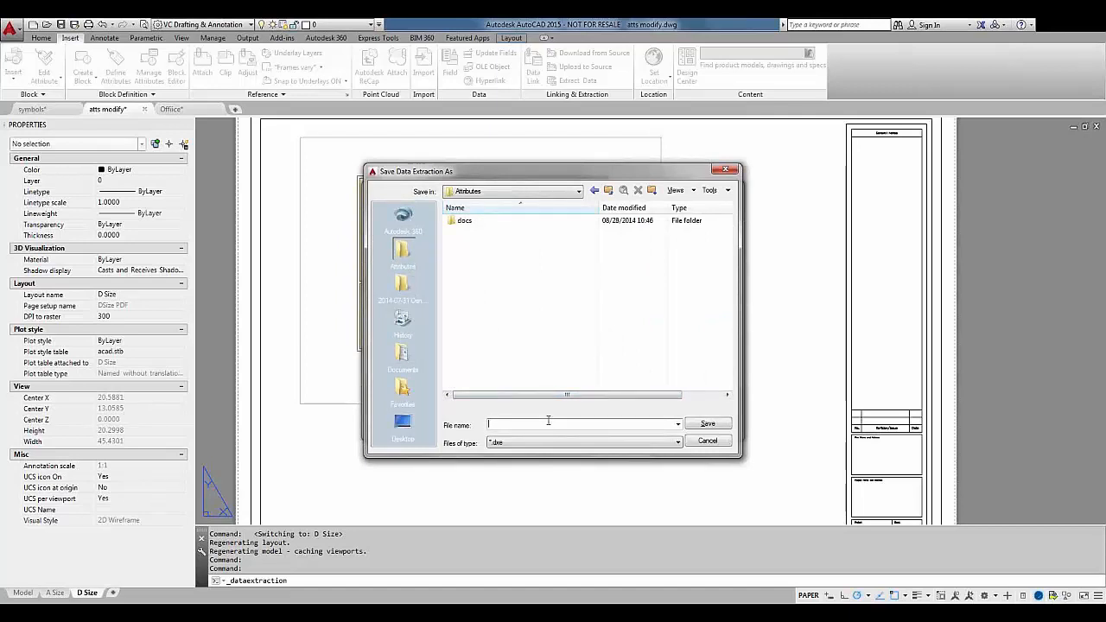
{"action": "type", "text": "A"}
{"action": "type", "text": "ttri"}
{"action": "left_click", "coordinate": [725, 424]}
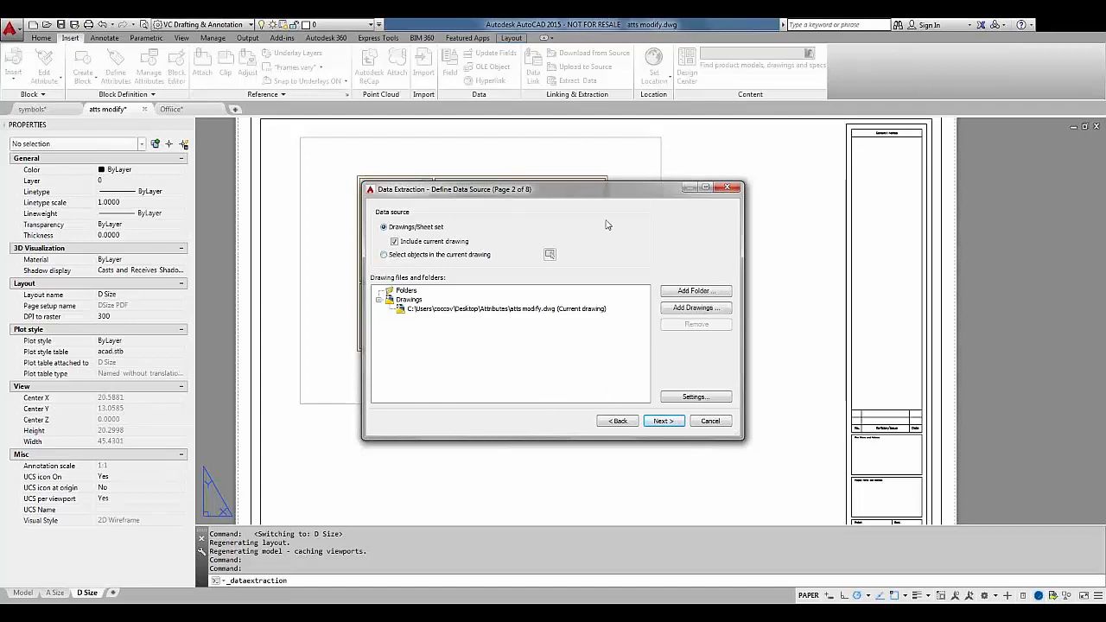
Step: Limit the extraction to objects in model space, exclude objects from xrefs, and accept the current drawing as the data source
{"action": "mouse_move", "coordinate": [589, 197]}
{"action": "left_mouse_down"}
{"action": "mouse_move", "coordinate": [708, 265]}
{"action": "mouse_move", "coordinate": [716, 374]}
{"action": "left_mouse_up"}
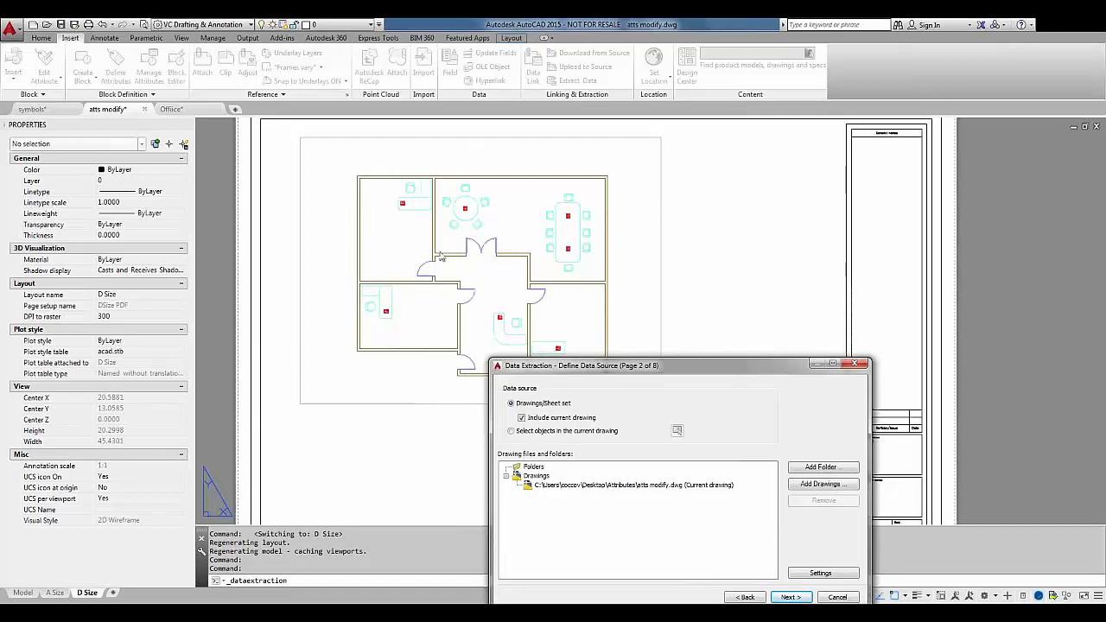
{"action": "left_click_drag", "start_coordinate": [645, 371], "coordinate": [522, 226]}
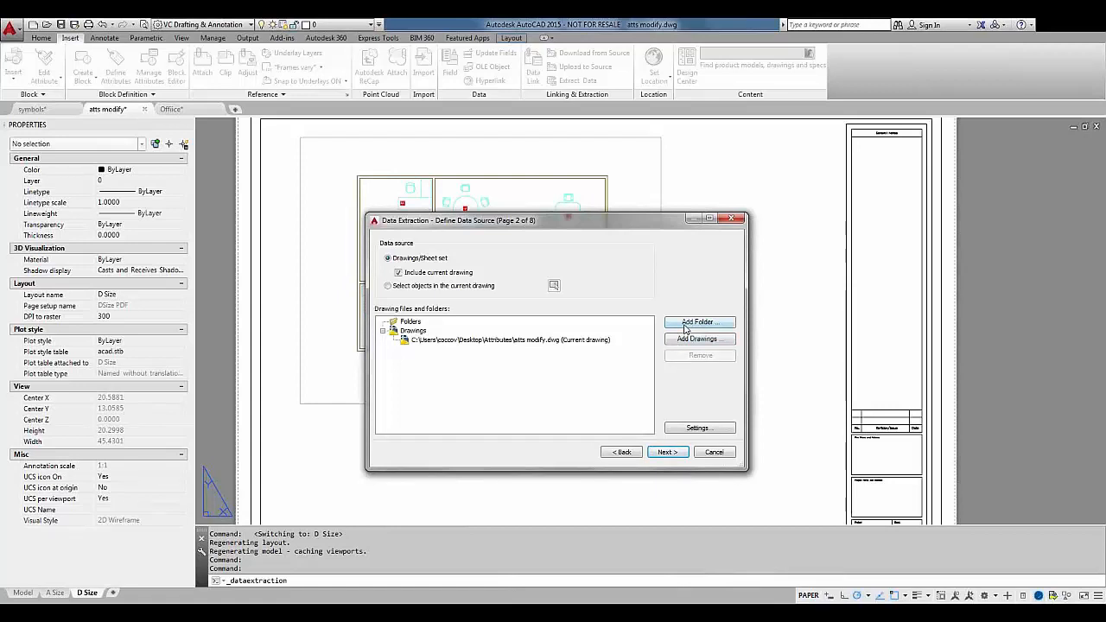
{"action": "left_click", "coordinate": [688, 428]}
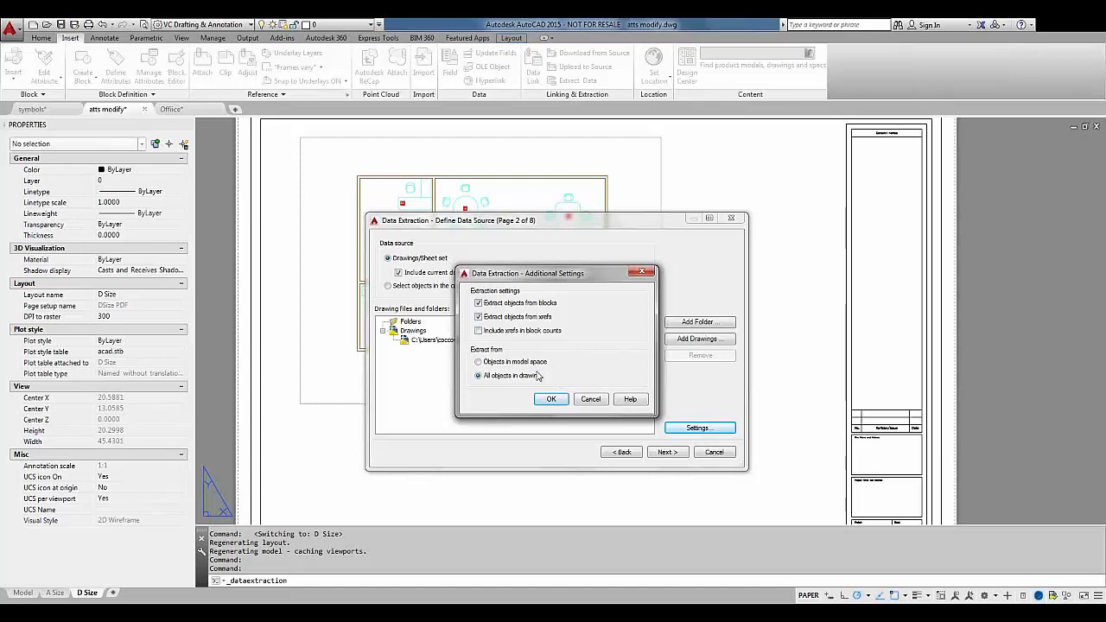
{"action": "left_click", "coordinate": [479, 363]}
{"action": "left_click", "coordinate": [479, 317]}
{"action": "left_click", "coordinate": [551, 400]}
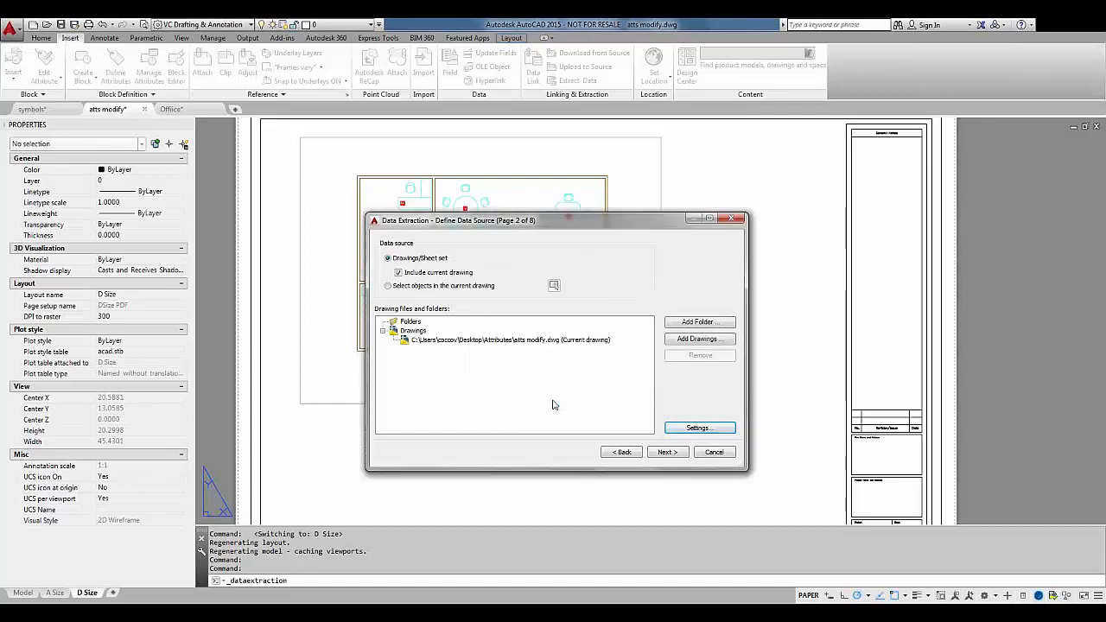
{"action": "left_click", "coordinate": [667, 452]}
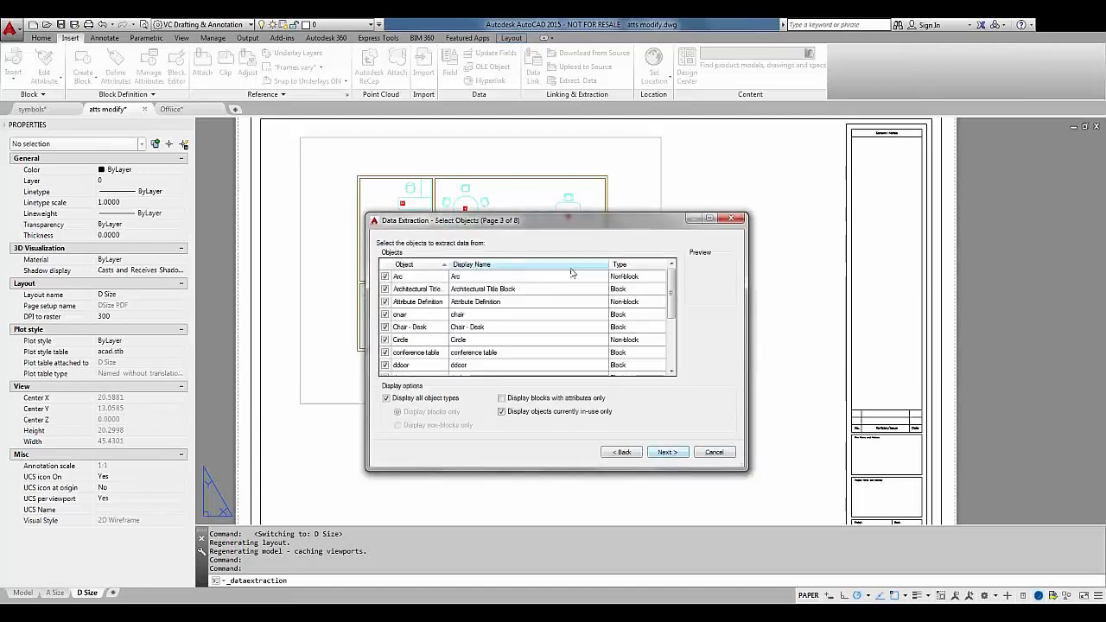
Step: Show only blocks with attributes and exclude the Architectural Title Block, keeping phone - gen as the object to extract
{"action": "left_click_drag", "start_coordinate": [565, 213], "coordinate": [552, 82]}
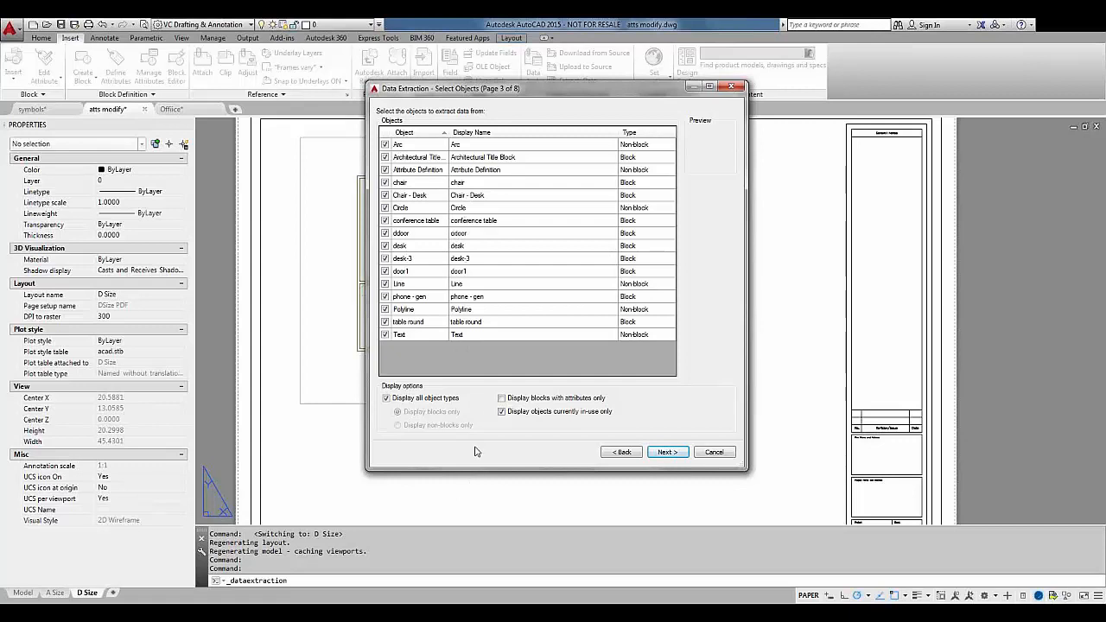
{"action": "left_click", "coordinate": [502, 399]}
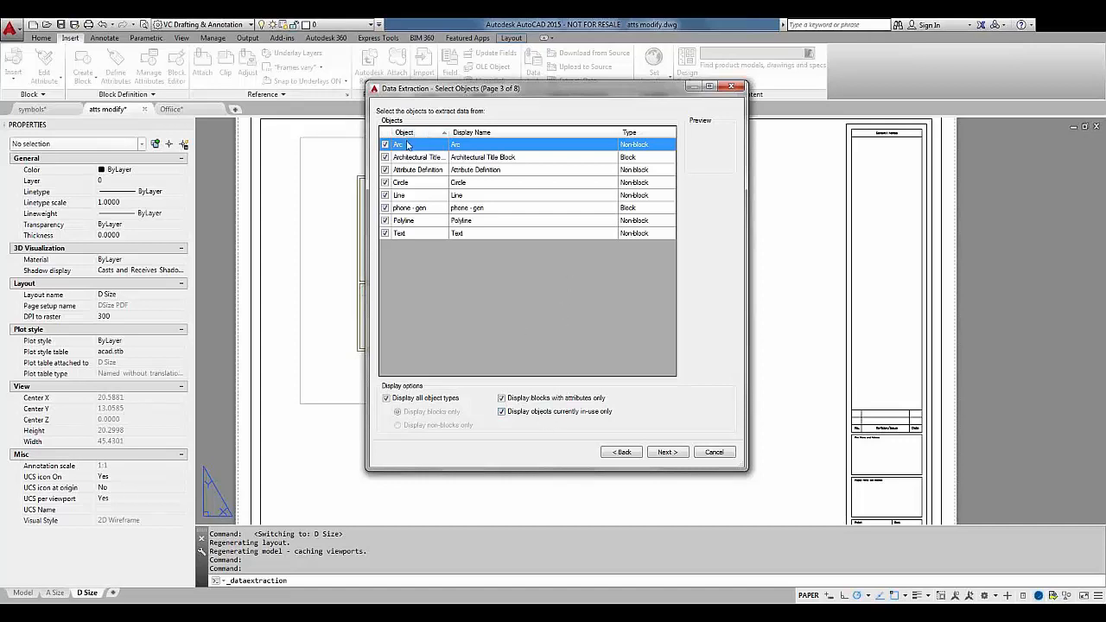
{"action": "left_click", "coordinate": [385, 399]}
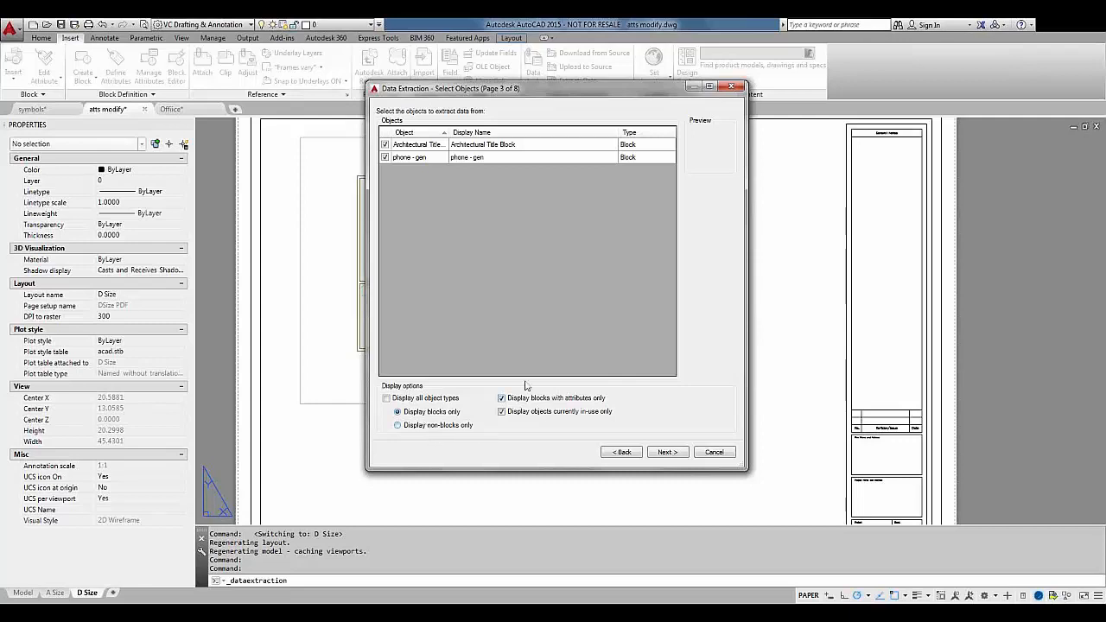
{"action": "left_click", "coordinate": [385, 144]}
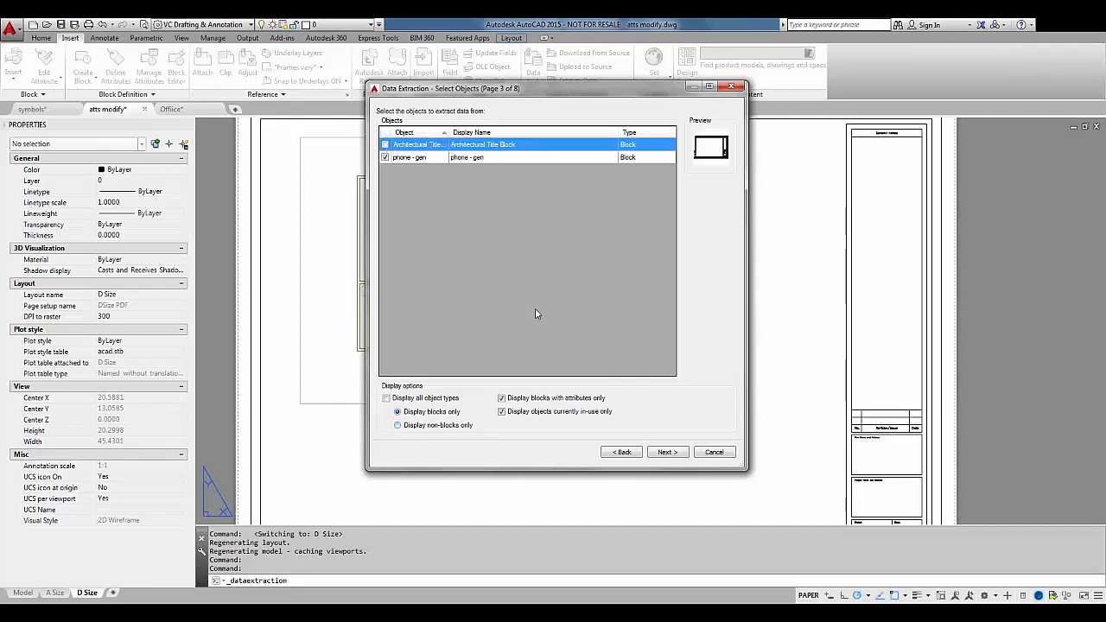
{"action": "left_click", "coordinate": [667, 452]}
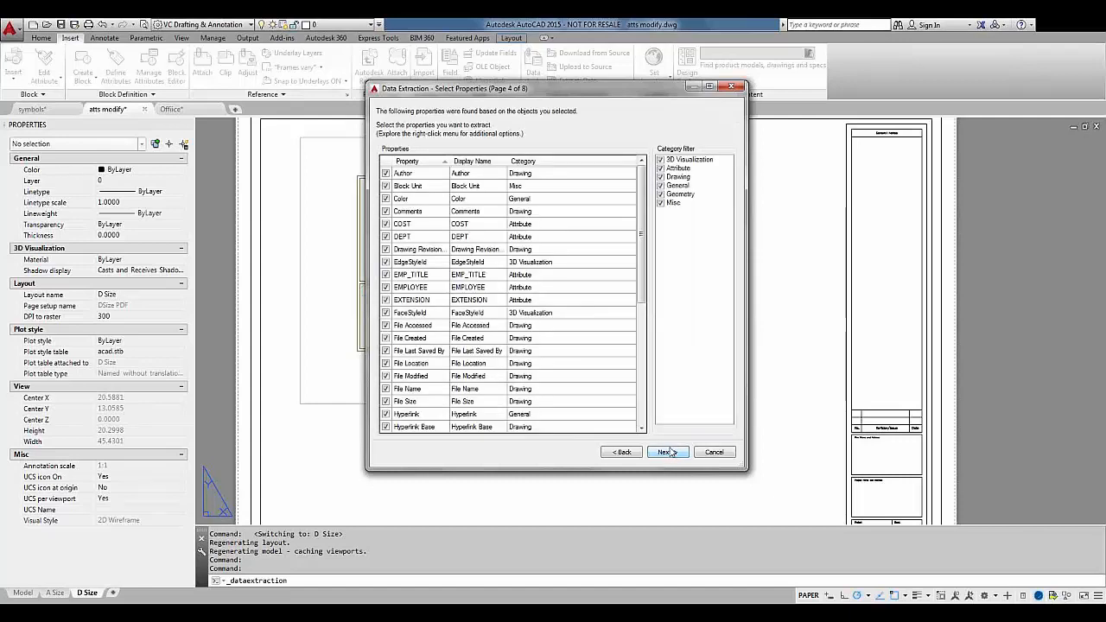
Step: Limit the extracted properties to the Attribute category by excluding 3D Visualization, Drawing, General, Geometry and Misc, and accept the selection
{"action": "left_click_drag", "start_coordinate": [641, 294], "coordinate": [631, 407]}
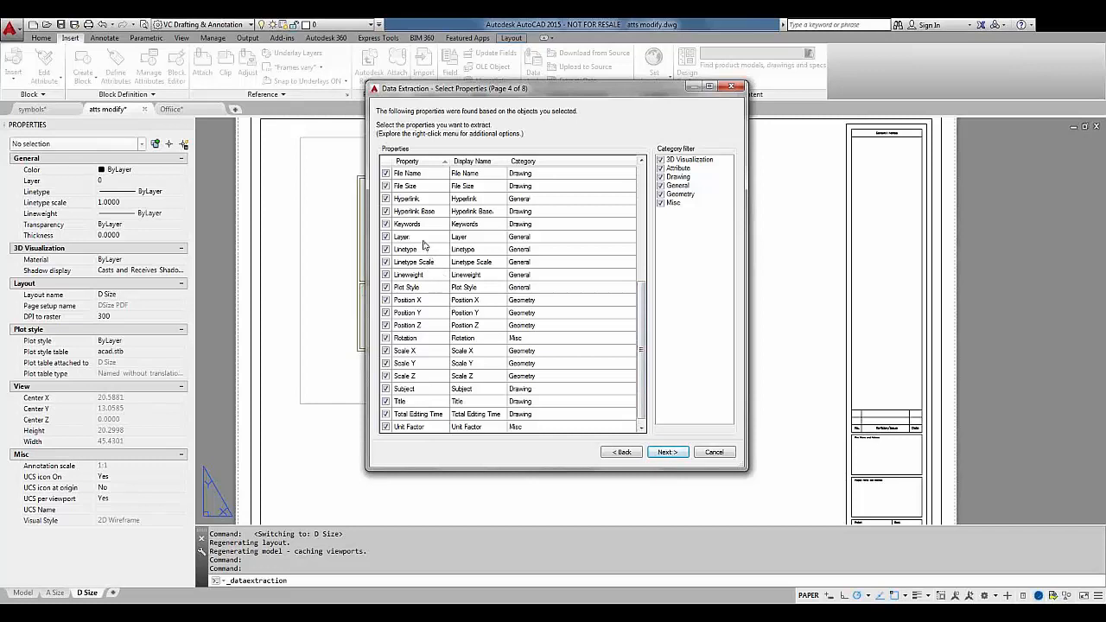
{"action": "left_click_drag", "start_coordinate": [641, 316], "coordinate": [630, 189]}
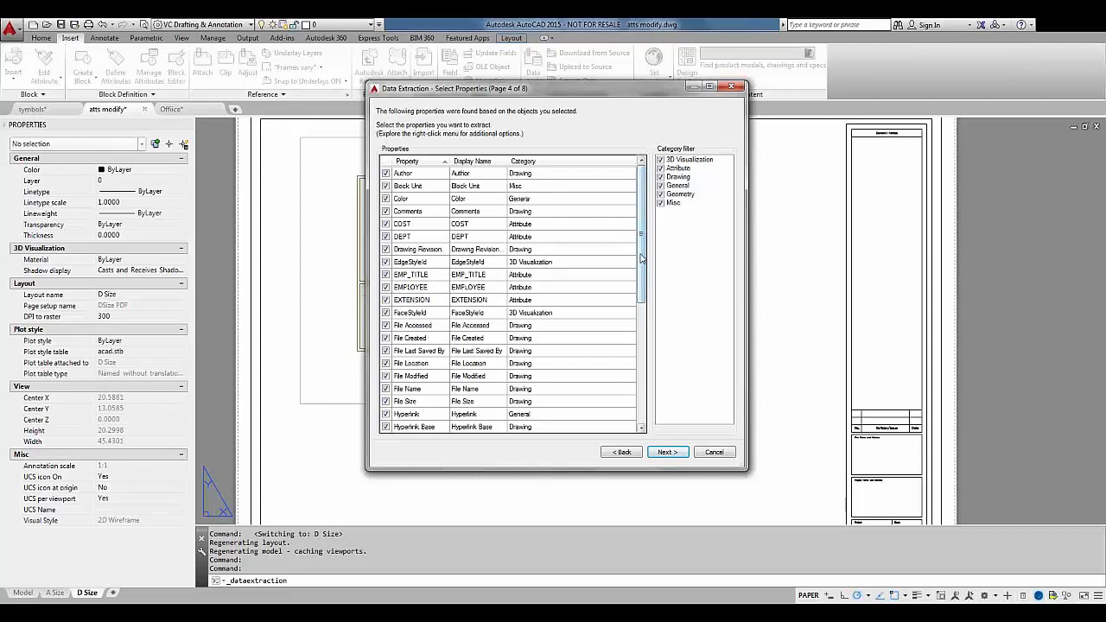
{"action": "left_click_drag", "start_coordinate": [641, 261], "coordinate": [641, 311]}
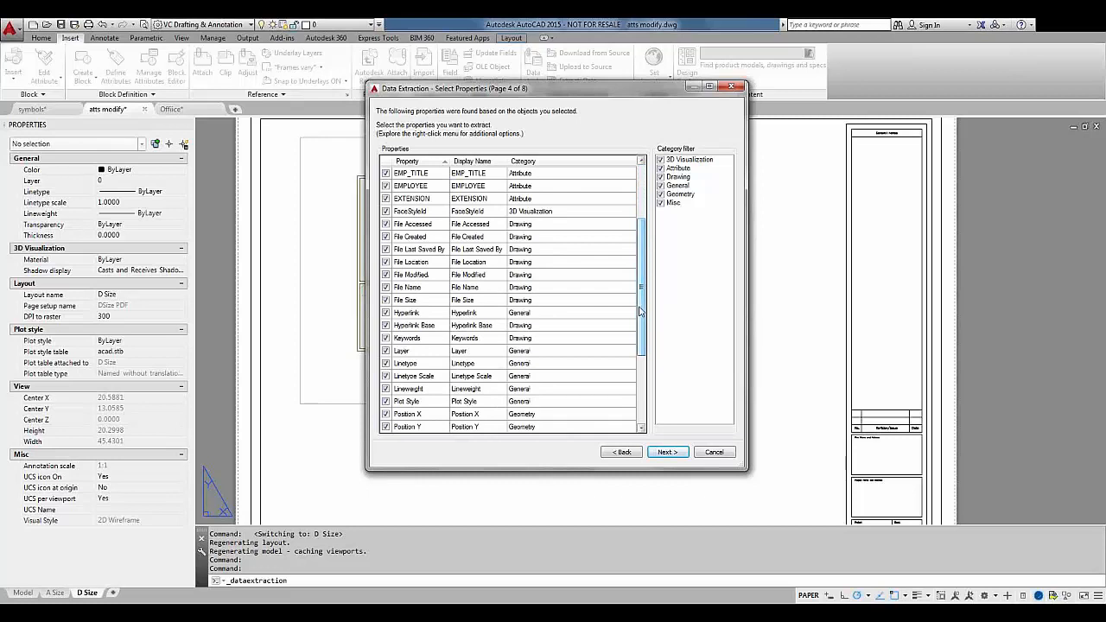
{"action": "left_click", "coordinate": [661, 160]}
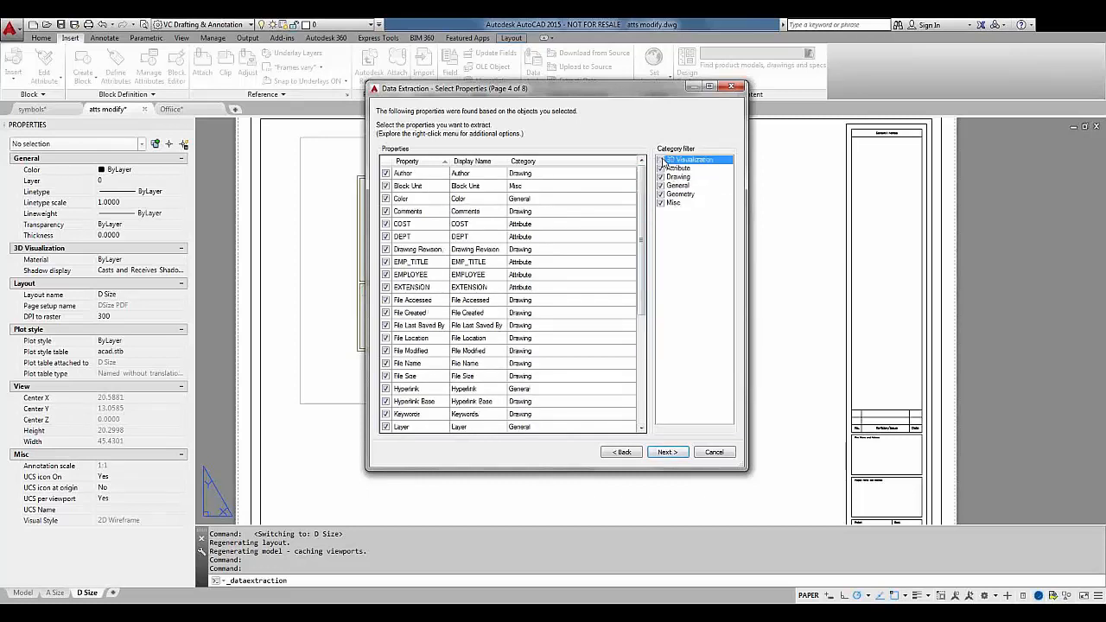
{"action": "left_click", "coordinate": [661, 178]}
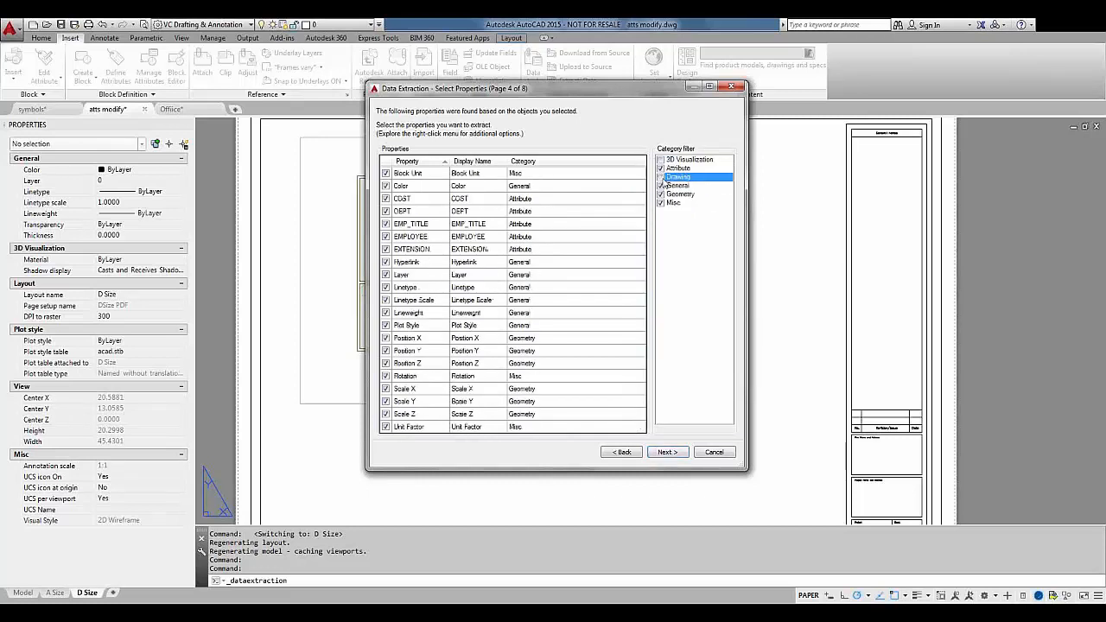
{"action": "left_click", "coordinate": [661, 186]}
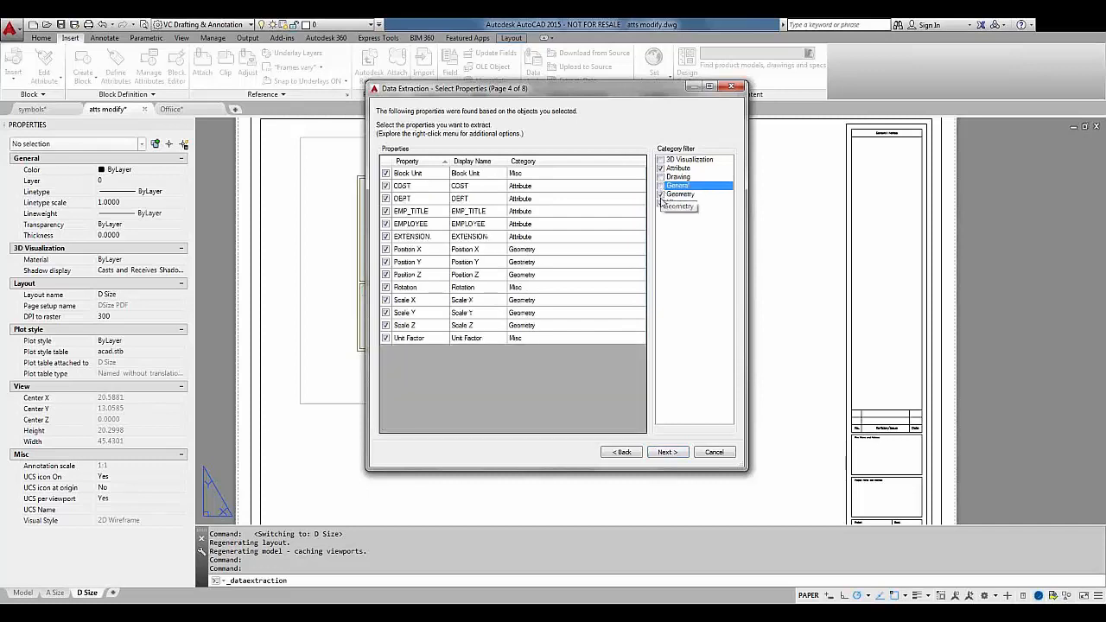
{"action": "left_click", "coordinate": [661, 194]}
{"action": "left_click", "coordinate": [661, 203]}
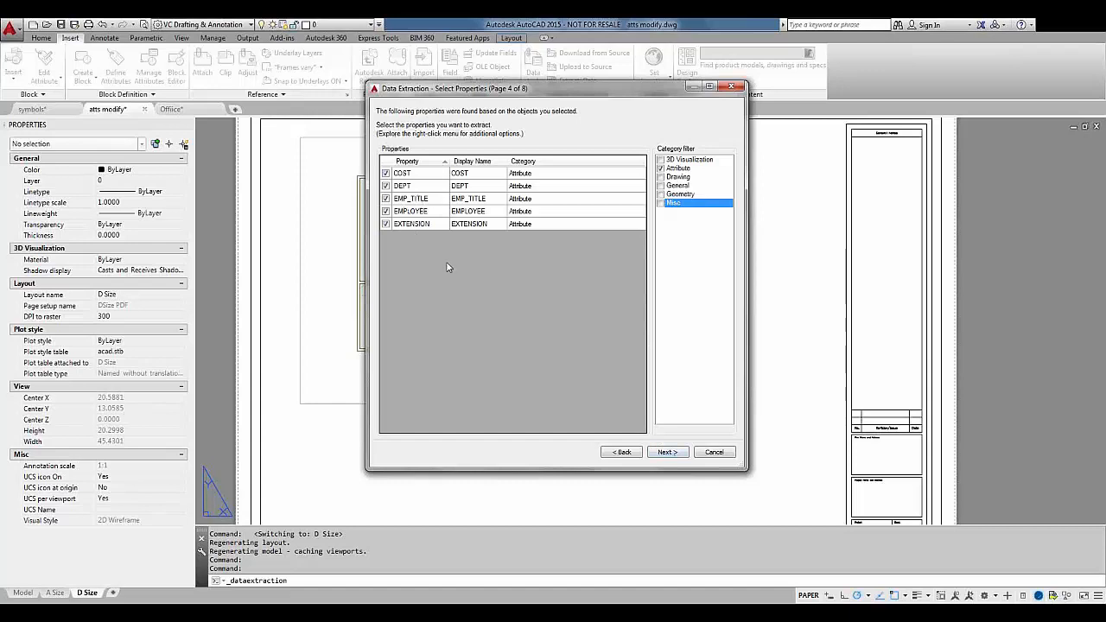
{"action": "left_click", "coordinate": [666, 452]}
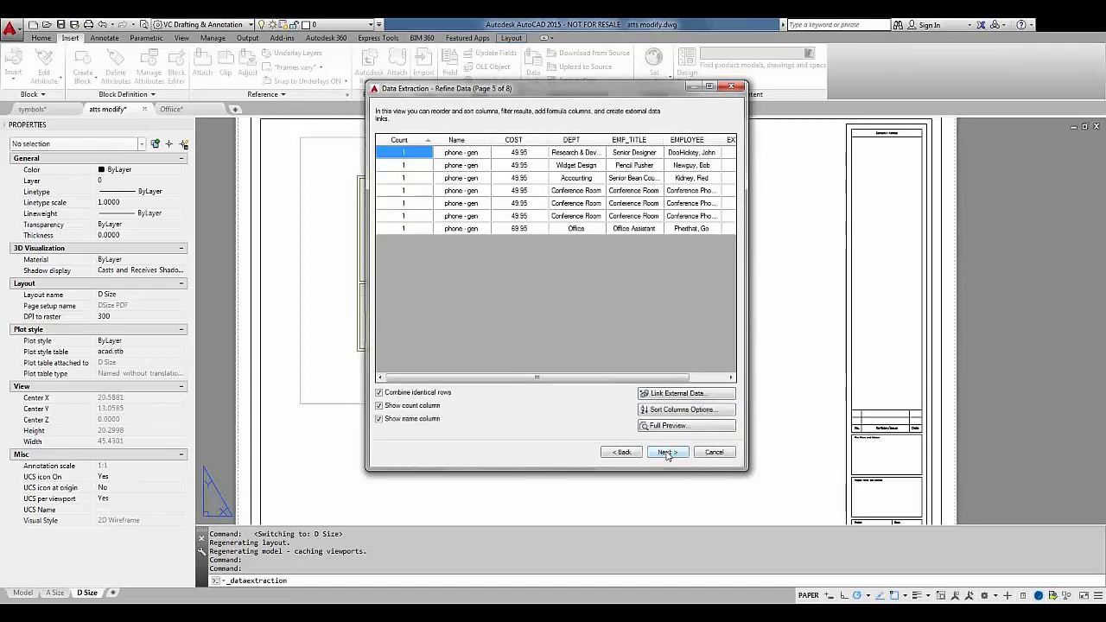
Step: Hide the count column in the extracted data, review the DEPT column's data format choices without changing them, and accept the refined data
{"action": "left_click_drag", "start_coordinate": [747, 470], "coordinate": [854, 438]}
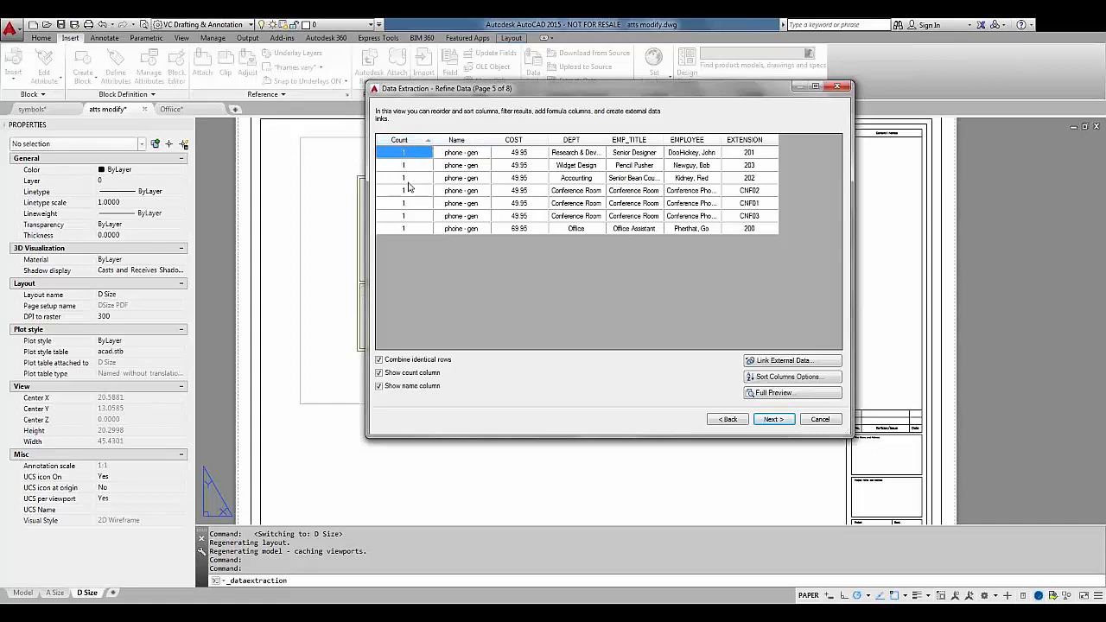
{"action": "left_click", "coordinate": [380, 373]}
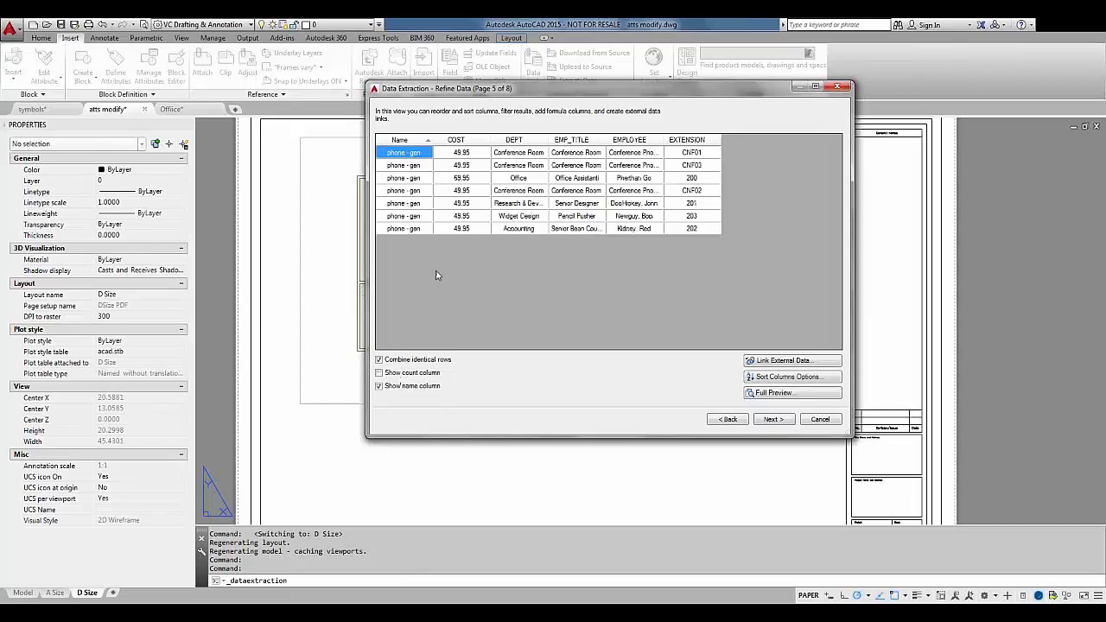
{"action": "right_click", "coordinate": [526, 141]}
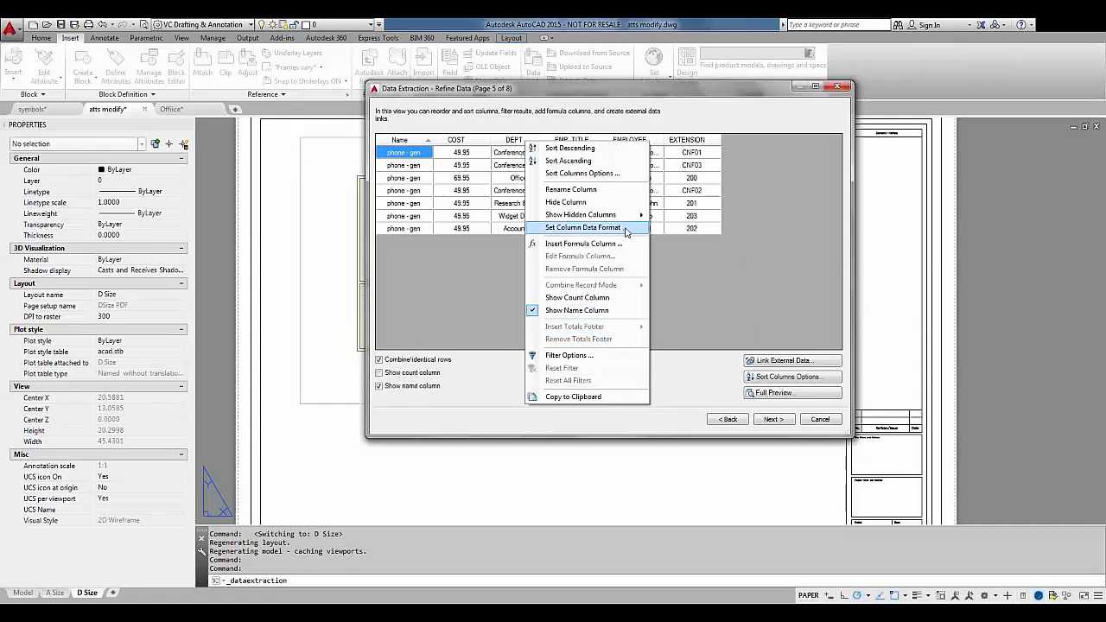
{"action": "left_click", "coordinate": [627, 231]}
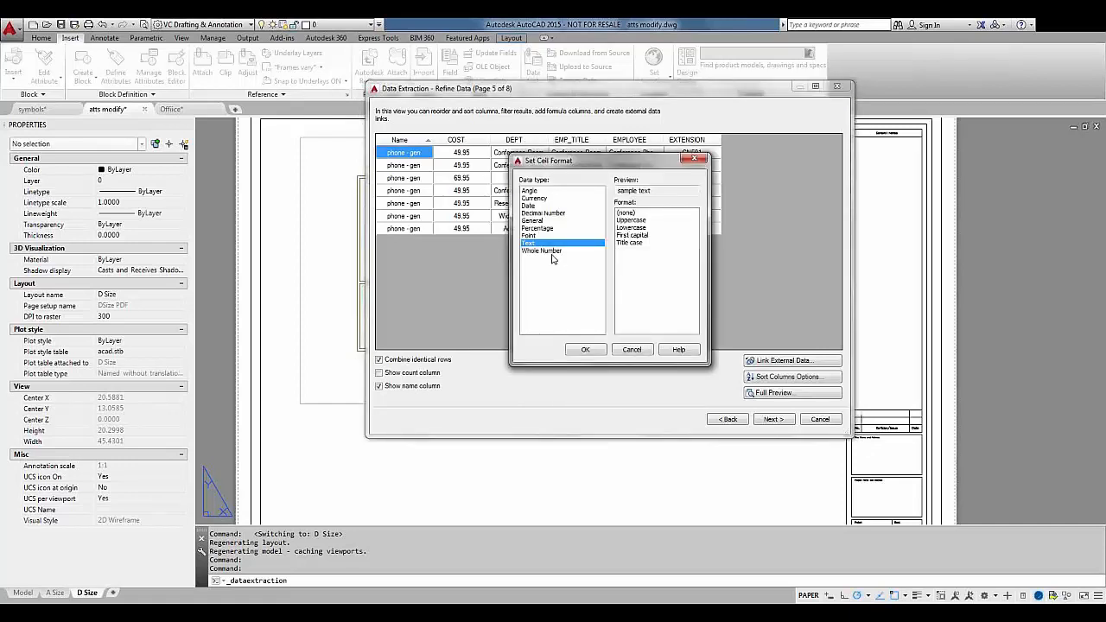
{"action": "left_click", "coordinate": [632, 350]}
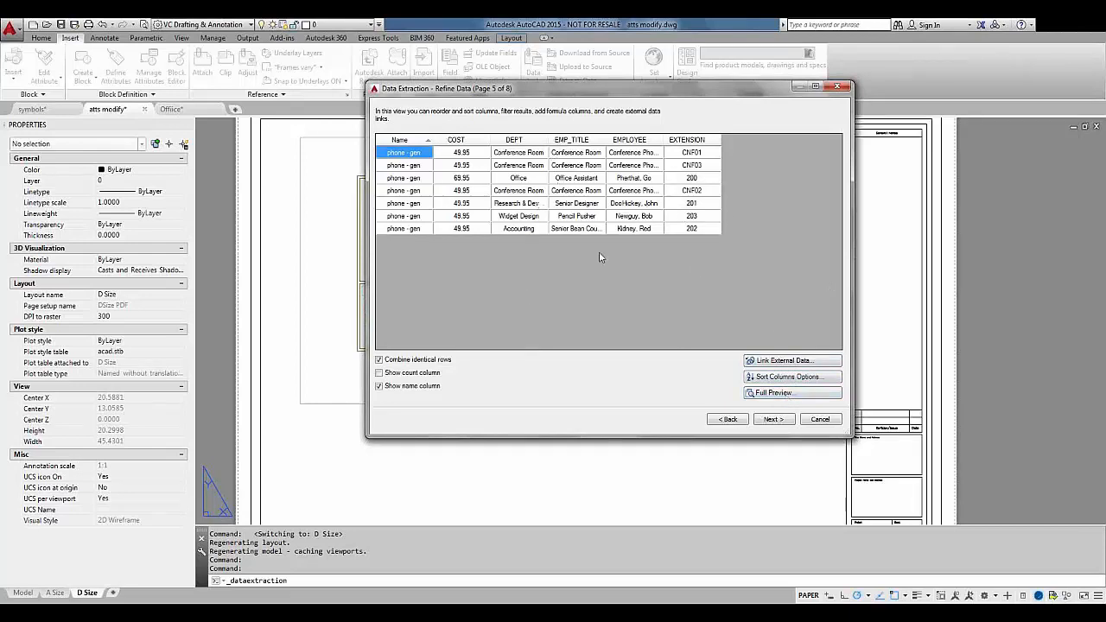
{"action": "left_click", "coordinate": [773, 419]}
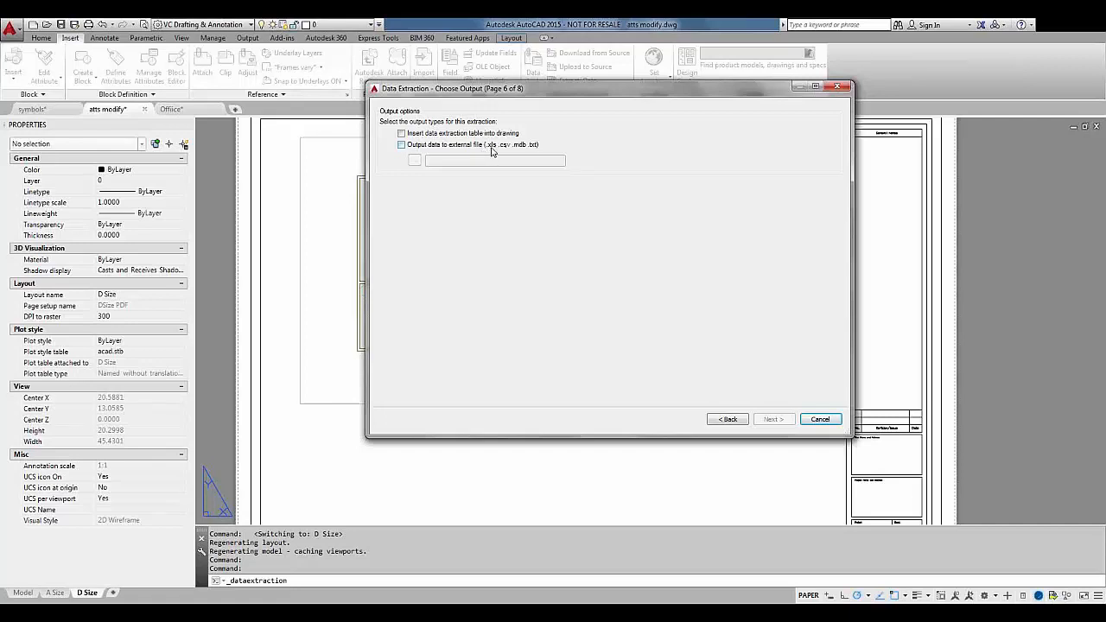
Step: Output the extraction both as a table in the drawing and as the external file atts modify.xls in the Attributes folder
{"action": "left_click", "coordinate": [401, 134]}
{"action": "left_click", "coordinate": [401, 146]}
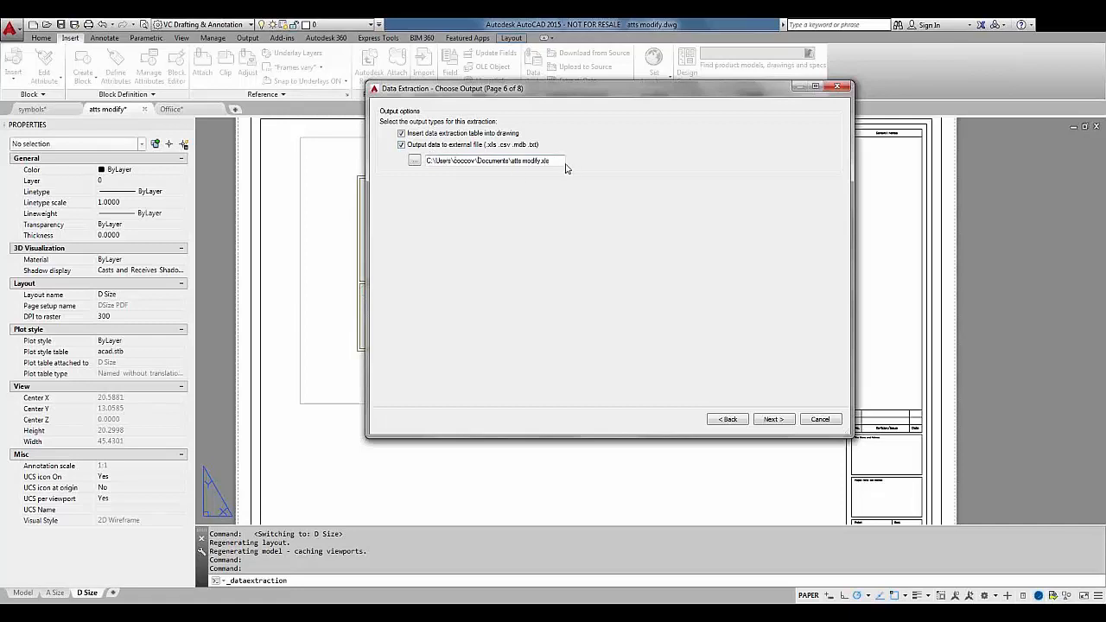
{"action": "left_click_drag", "start_coordinate": [556, 161], "coordinate": [513, 161]}
{"action": "right_click", "coordinate": [513, 161]}
{"action": "left_click", "coordinate": [549, 199]}
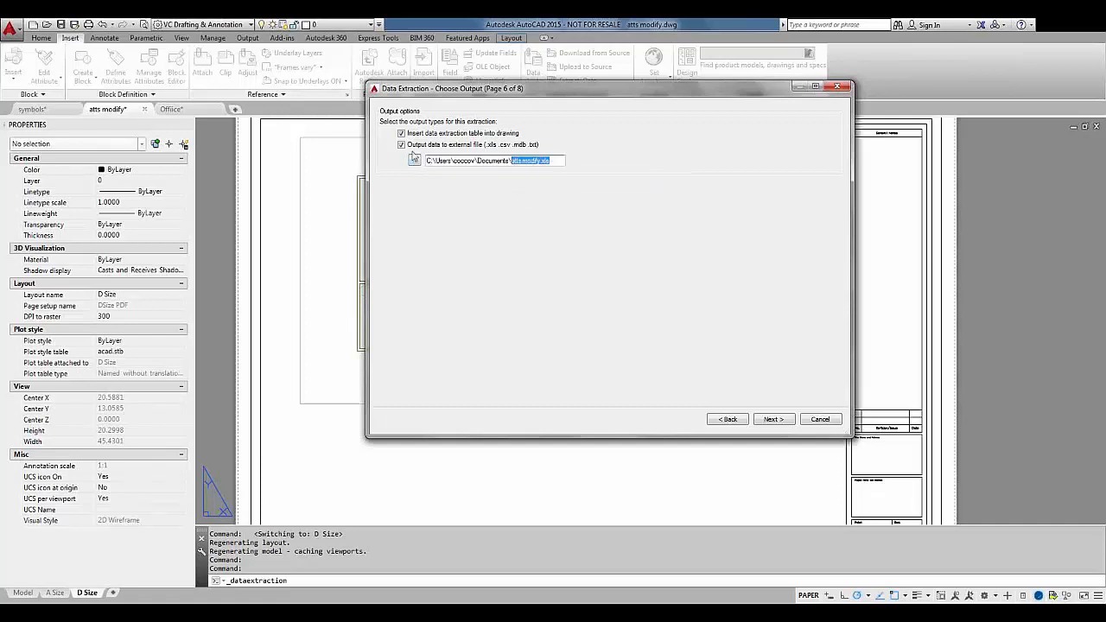
{"action": "left_click", "coordinate": [415, 162]}
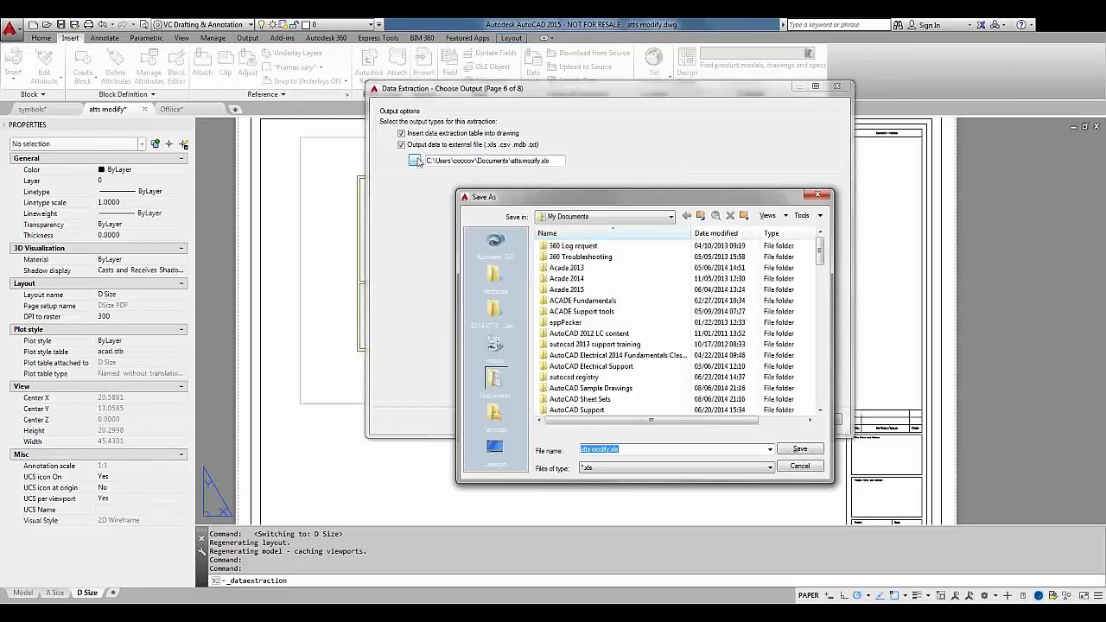
{"action": "left_click", "coordinate": [494, 276]}
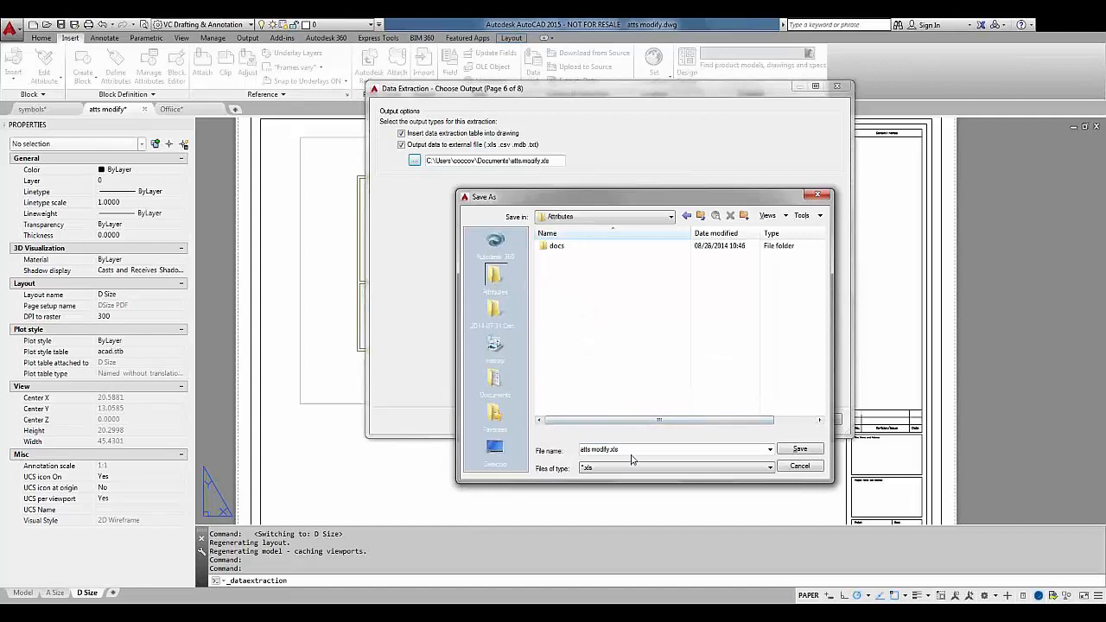
{"action": "left_click", "coordinate": [808, 451]}
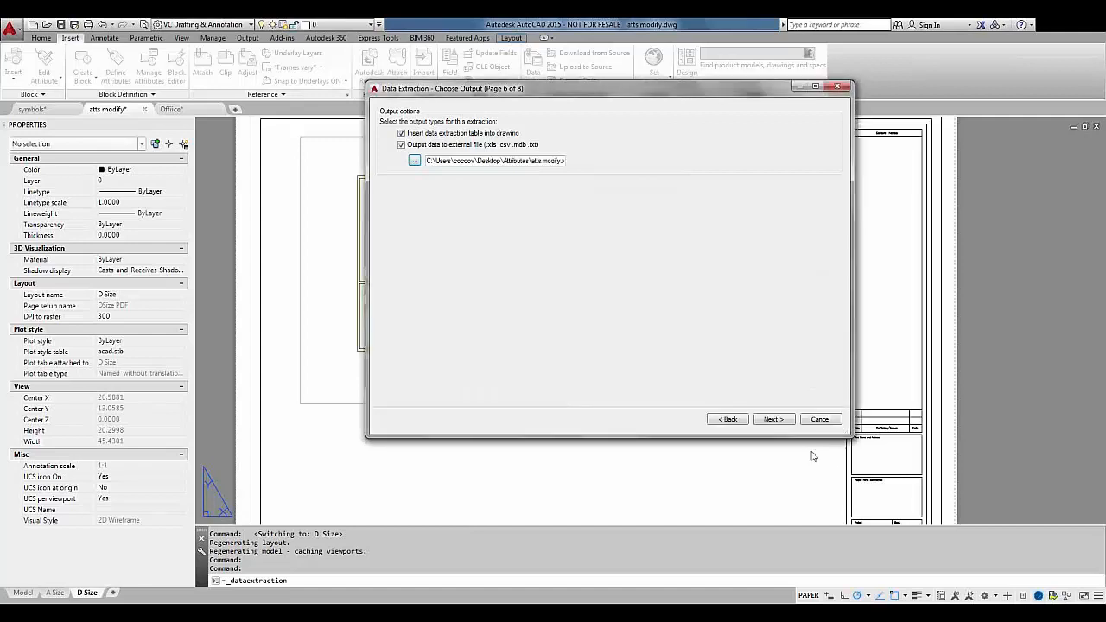
{"action": "left_click", "coordinate": [772, 420]}
Step: Keep the current table style for the inserted table and give it the title Phone Log
{"action": "left_click", "coordinate": [772, 420]}
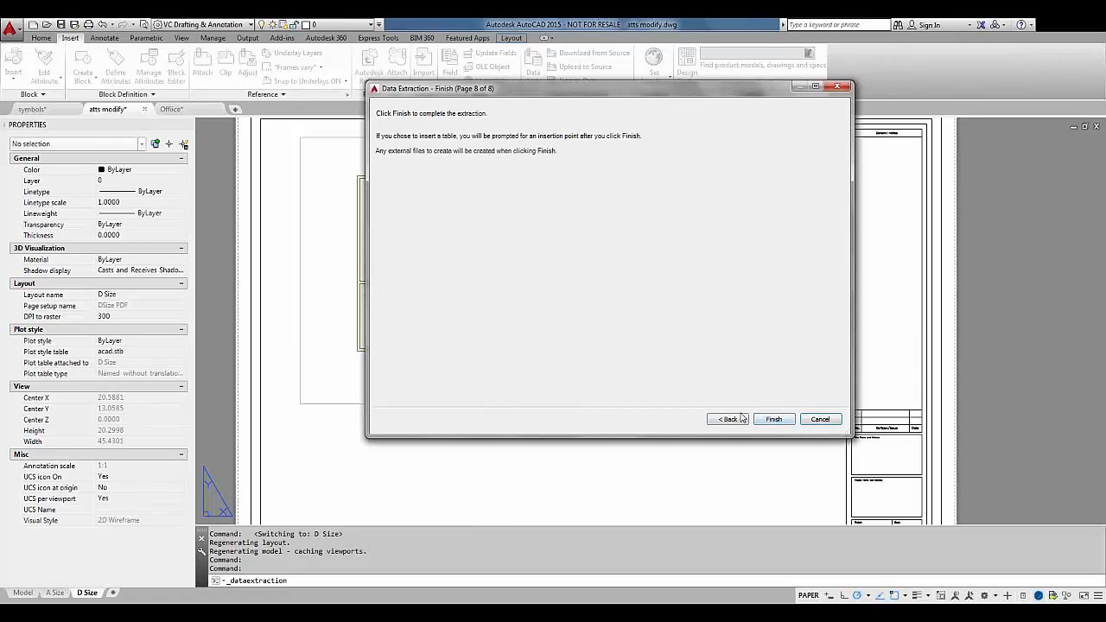
{"action": "left_click", "coordinate": [727, 419]}
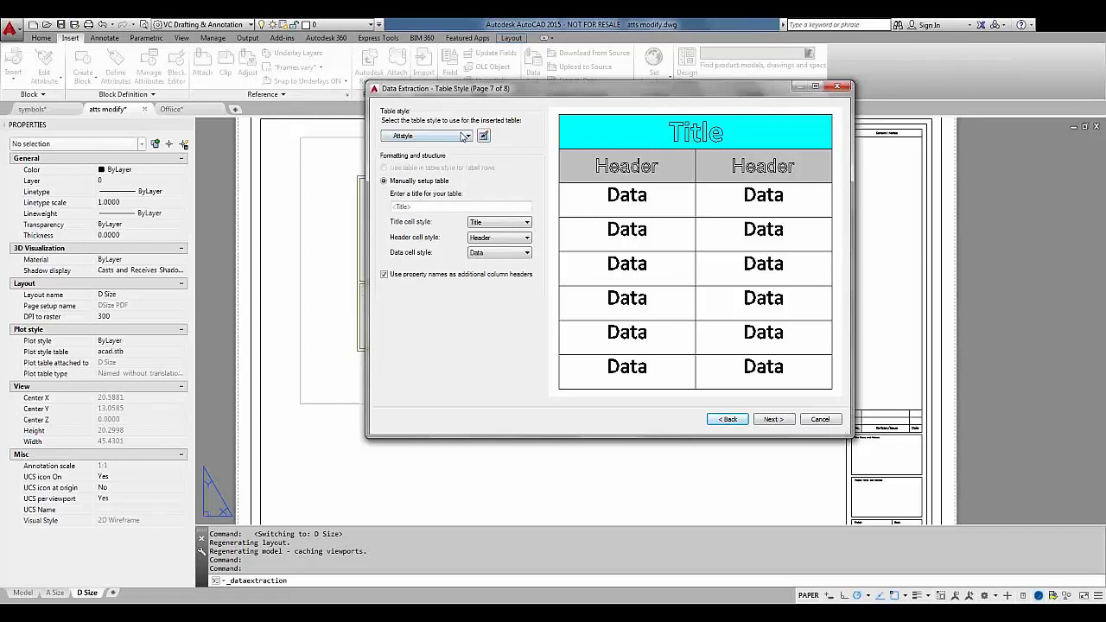
{"action": "left_click", "coordinate": [430, 137]}
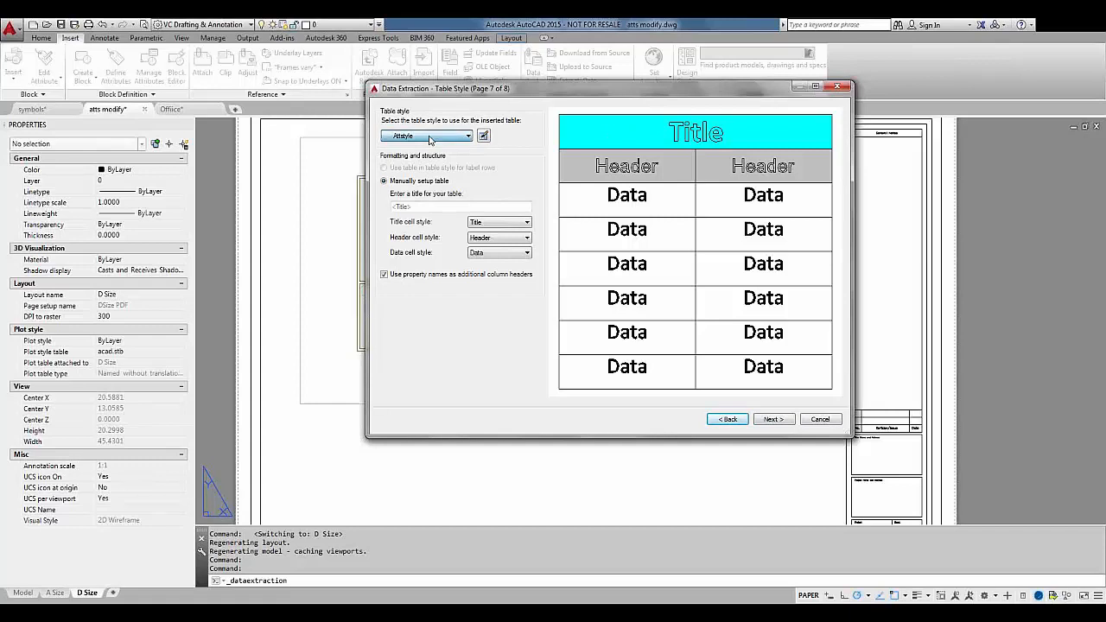
{"action": "left_click", "coordinate": [528, 191]}
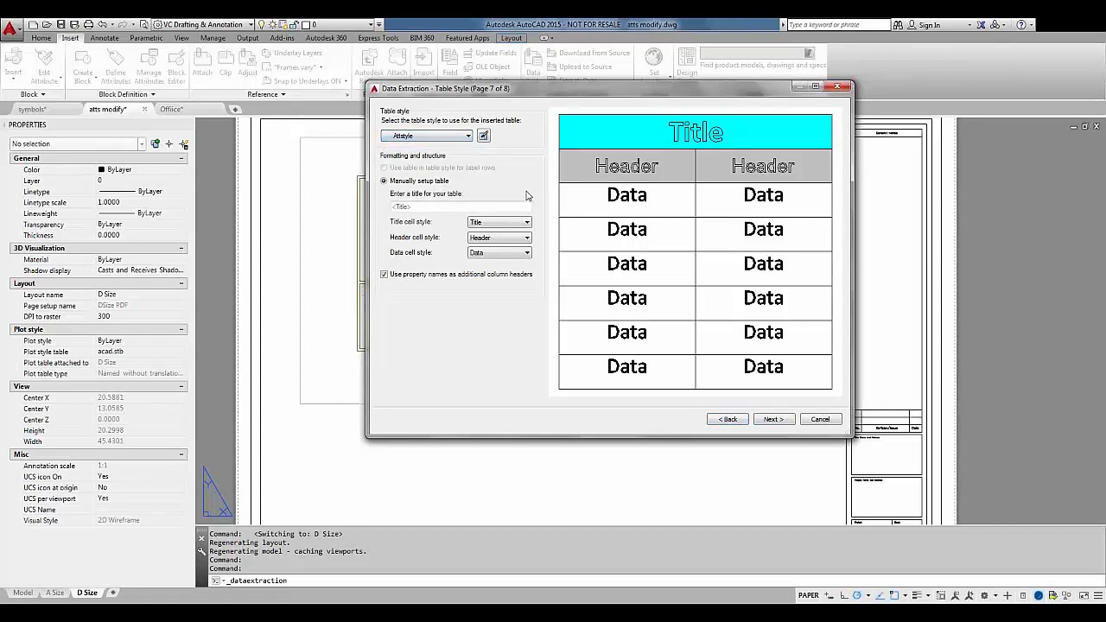
{"action": "left_click", "coordinate": [498, 205]}
{"action": "type", "text": "Phone Log"}
{"action": "left_click", "coordinate": [774, 421]}
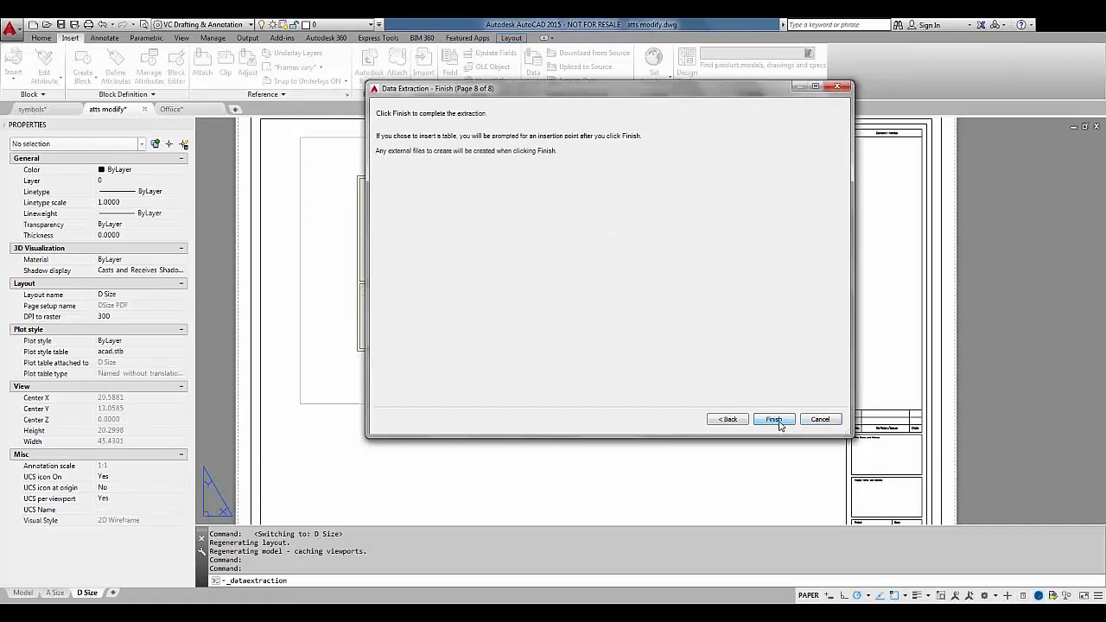
Step: Finish the data extraction and place the Phone Log table just below the floor plan viewport
{"action": "left_click", "coordinate": [778, 424]}
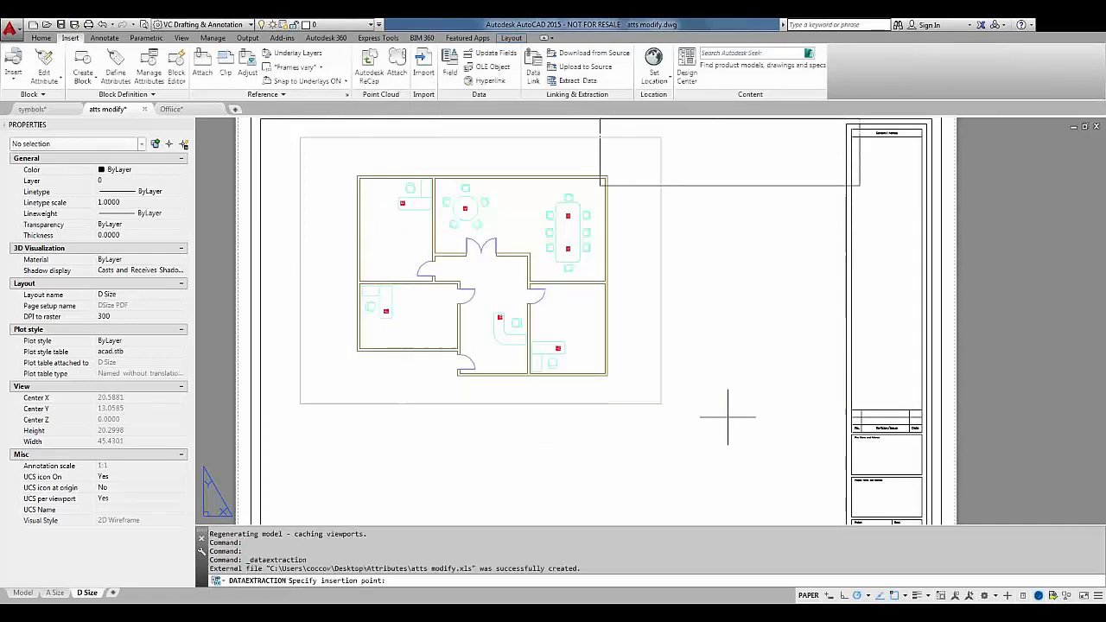
{"action": "left_click", "coordinate": [341, 420]}
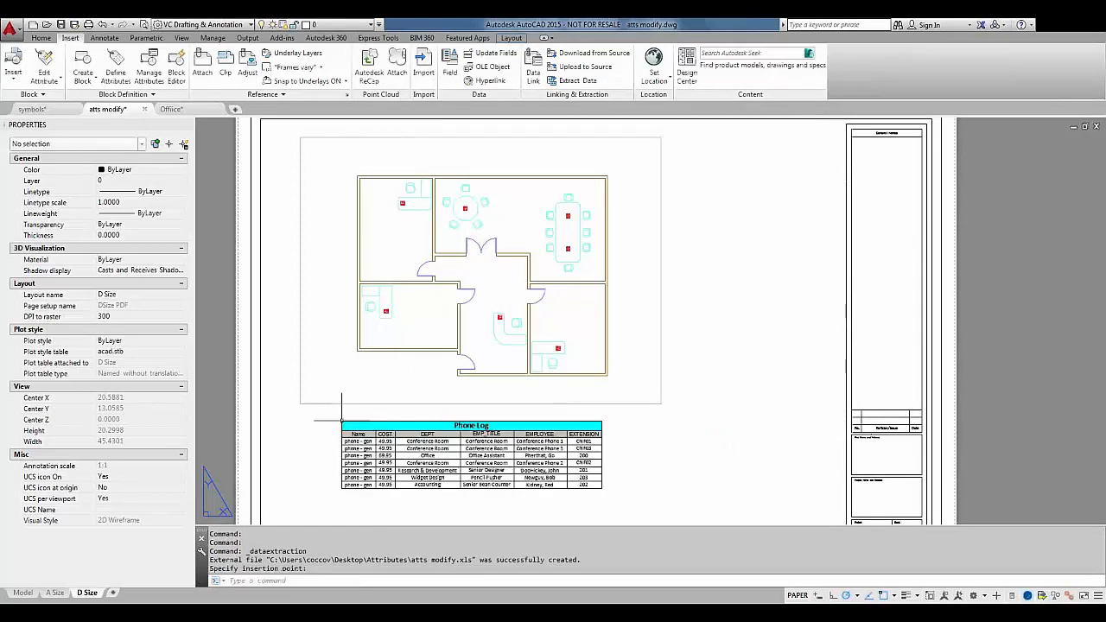
{"action": "scroll", "coordinate": [424, 451], "scroll_direction": "up", "scroll_amount": 2}
{"action": "scroll", "coordinate": [424, 451], "scroll_direction": "up", "scroll_amount": 2}
{"action": "middle_click_drag", "start_coordinate": [424, 451], "coordinate": [449, 282]}
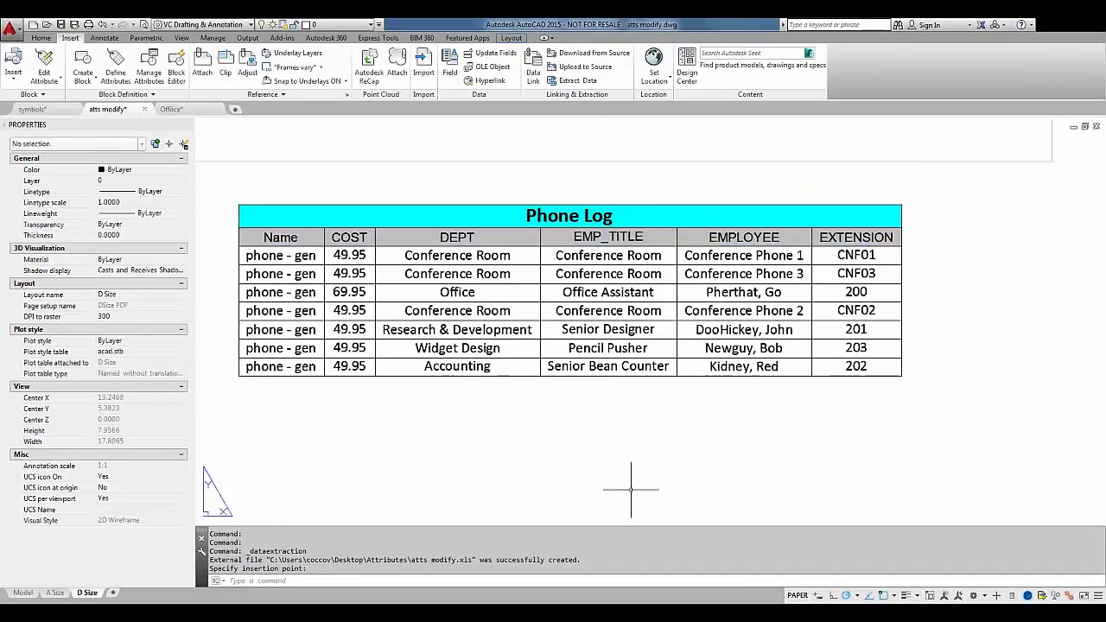
Step: Examine the Phone Log table on the D Size sheet, including its selected state and its cost and department entries
{"action": "left_click", "coordinate": [599, 370]}
{"action": "scroll", "coordinate": [723, 274], "scroll_direction": "down", "scroll_amount": 3}
{"action": "left_click", "coordinate": [722, 274]}
{"action": "left_click", "coordinate": [702, 273]}
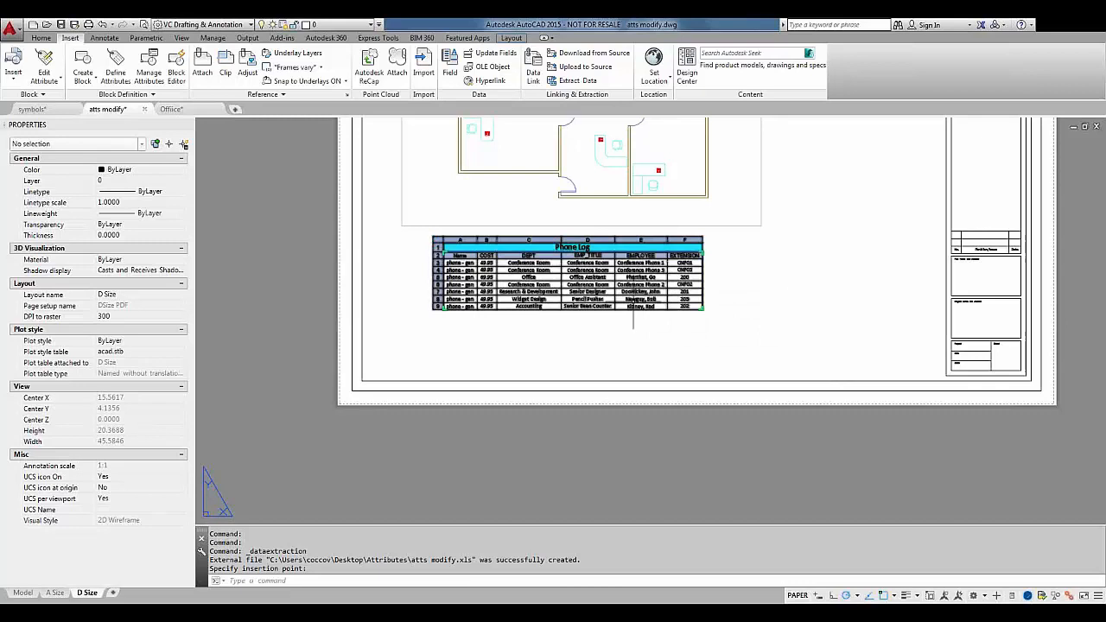
{"action": "key", "text": "Escape"}
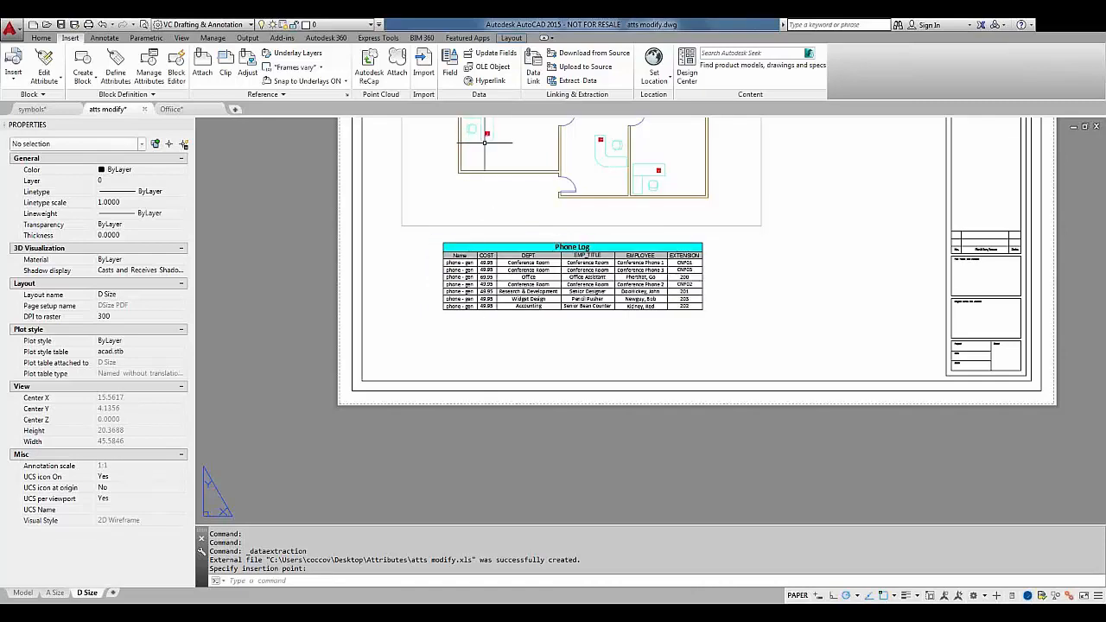
{"action": "scroll", "coordinate": [467, 277], "scroll_direction": "up", "scroll_amount": 6}
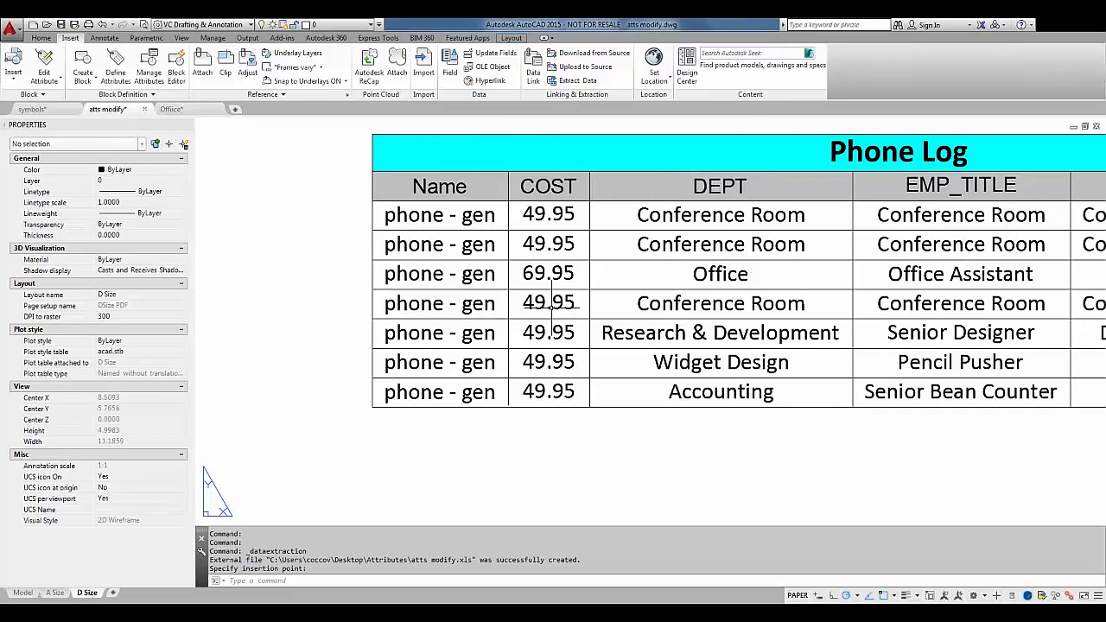
{"action": "scroll", "coordinate": [550, 302], "scroll_direction": "up", "scroll_amount": 2}
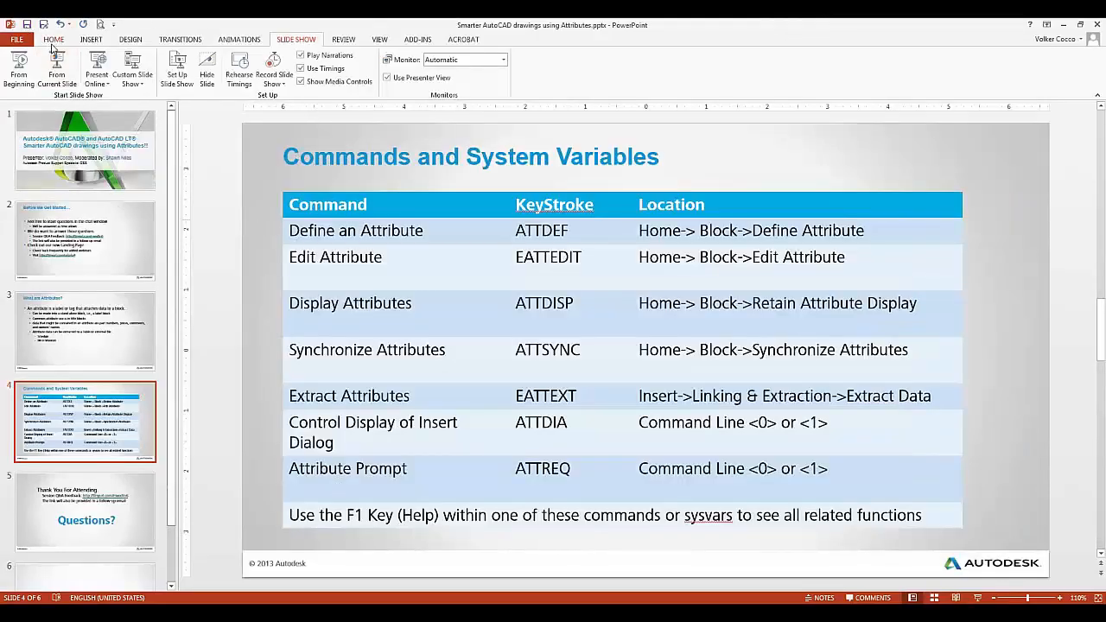
Step: Switch to PowerPoint and start the slide show from the Commands and System Variables slide
{"action": "left_click", "coordinate": [57, 69]}
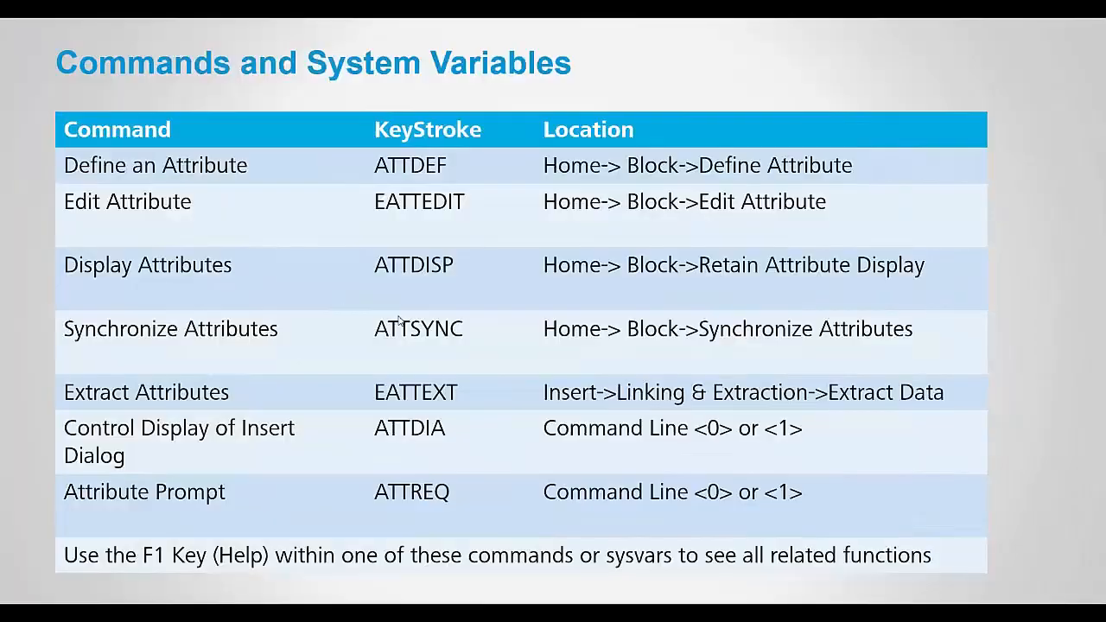